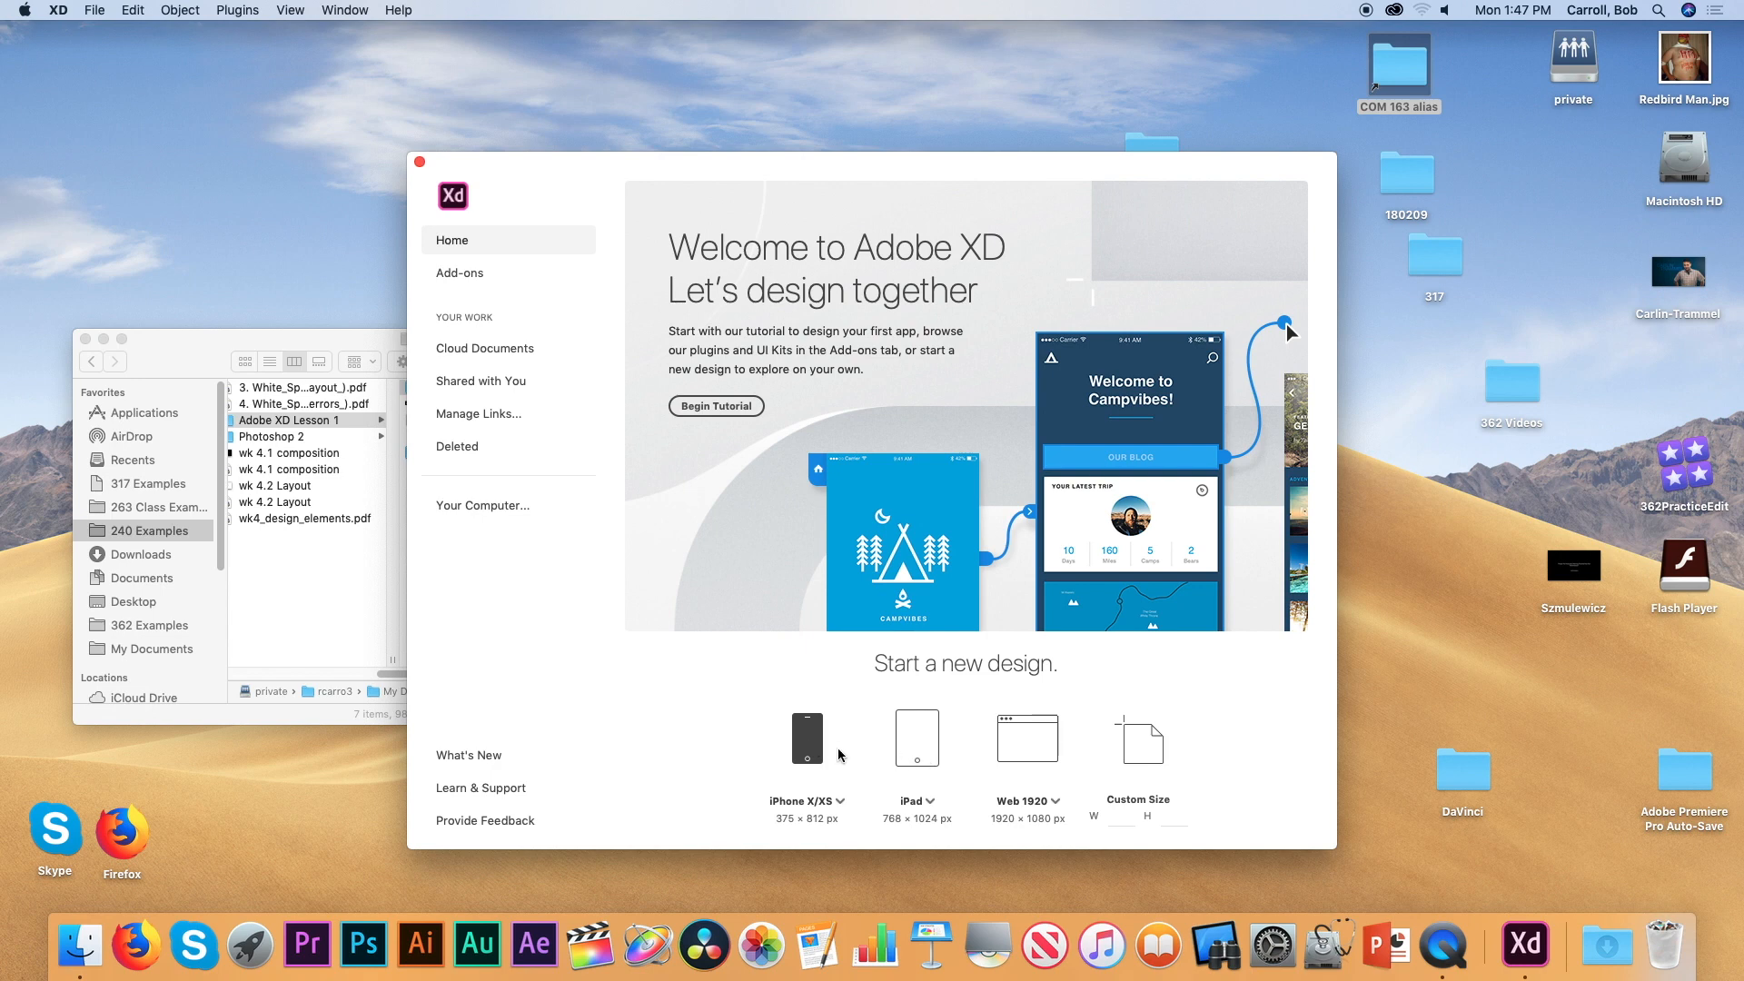
Create a new iPhone X/XS design, dismiss the plugins tip, enlarge the workspace window and view the artboard at 100%
{"action": "left_click", "coordinate": [836, 751]}
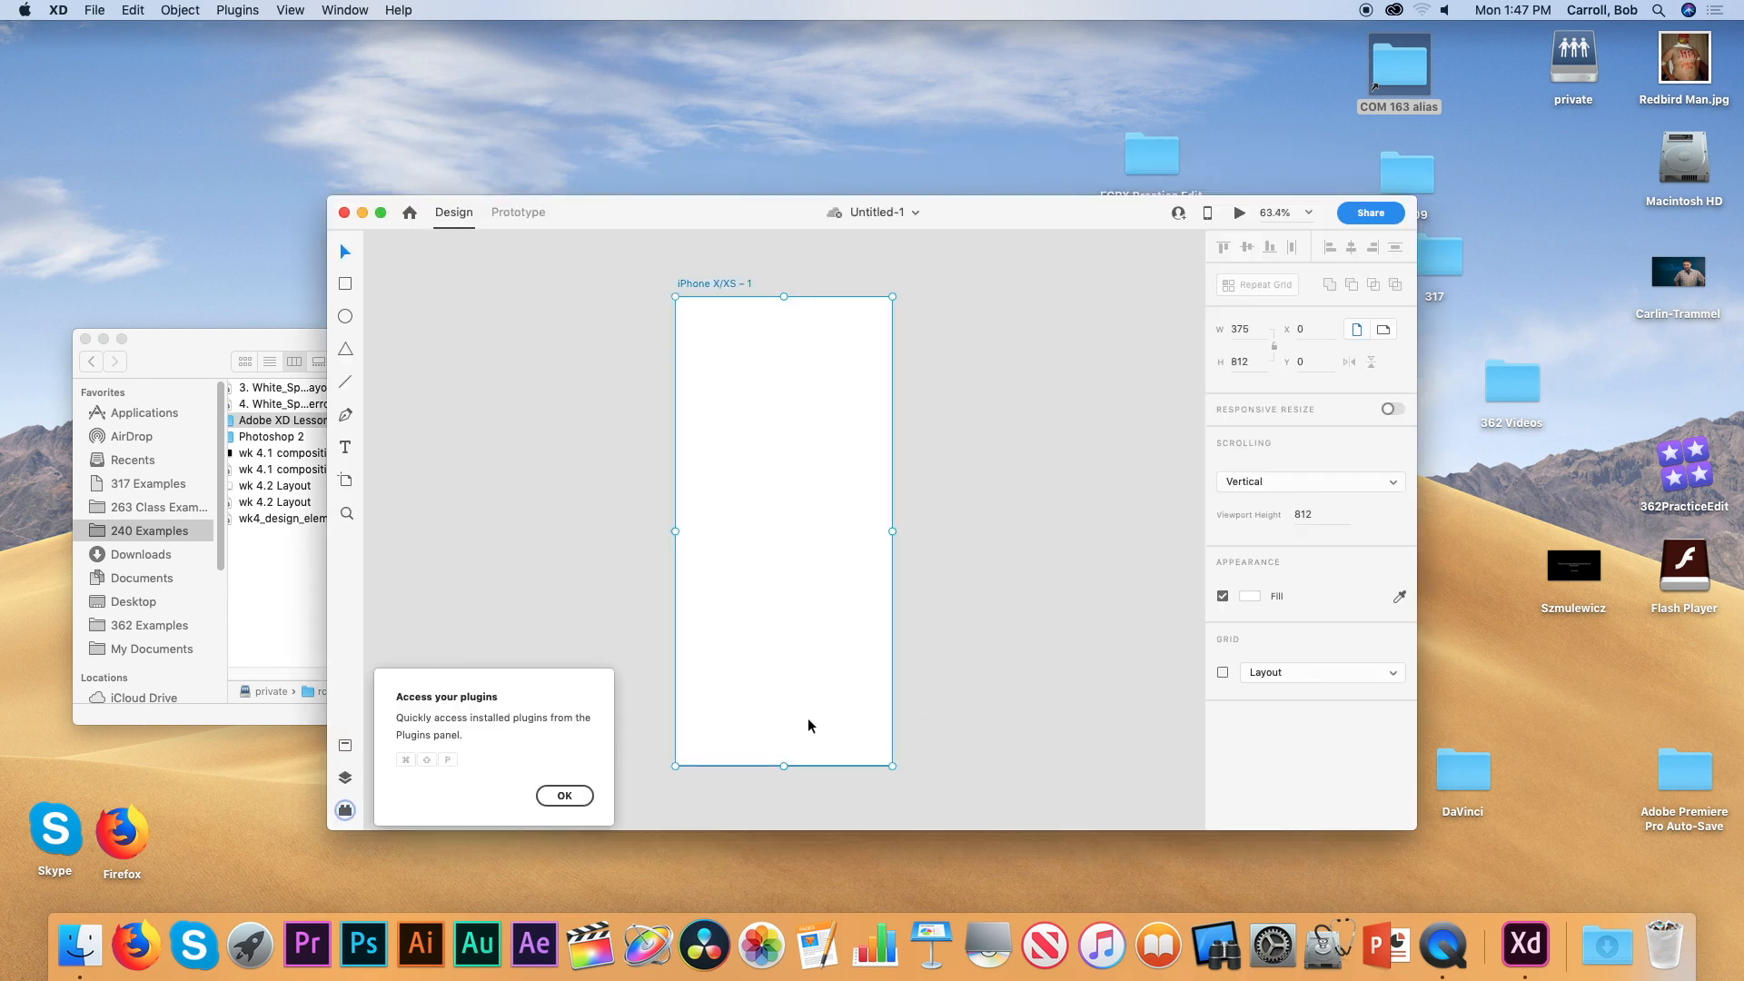
{"action": "left_click", "coordinate": [564, 795]}
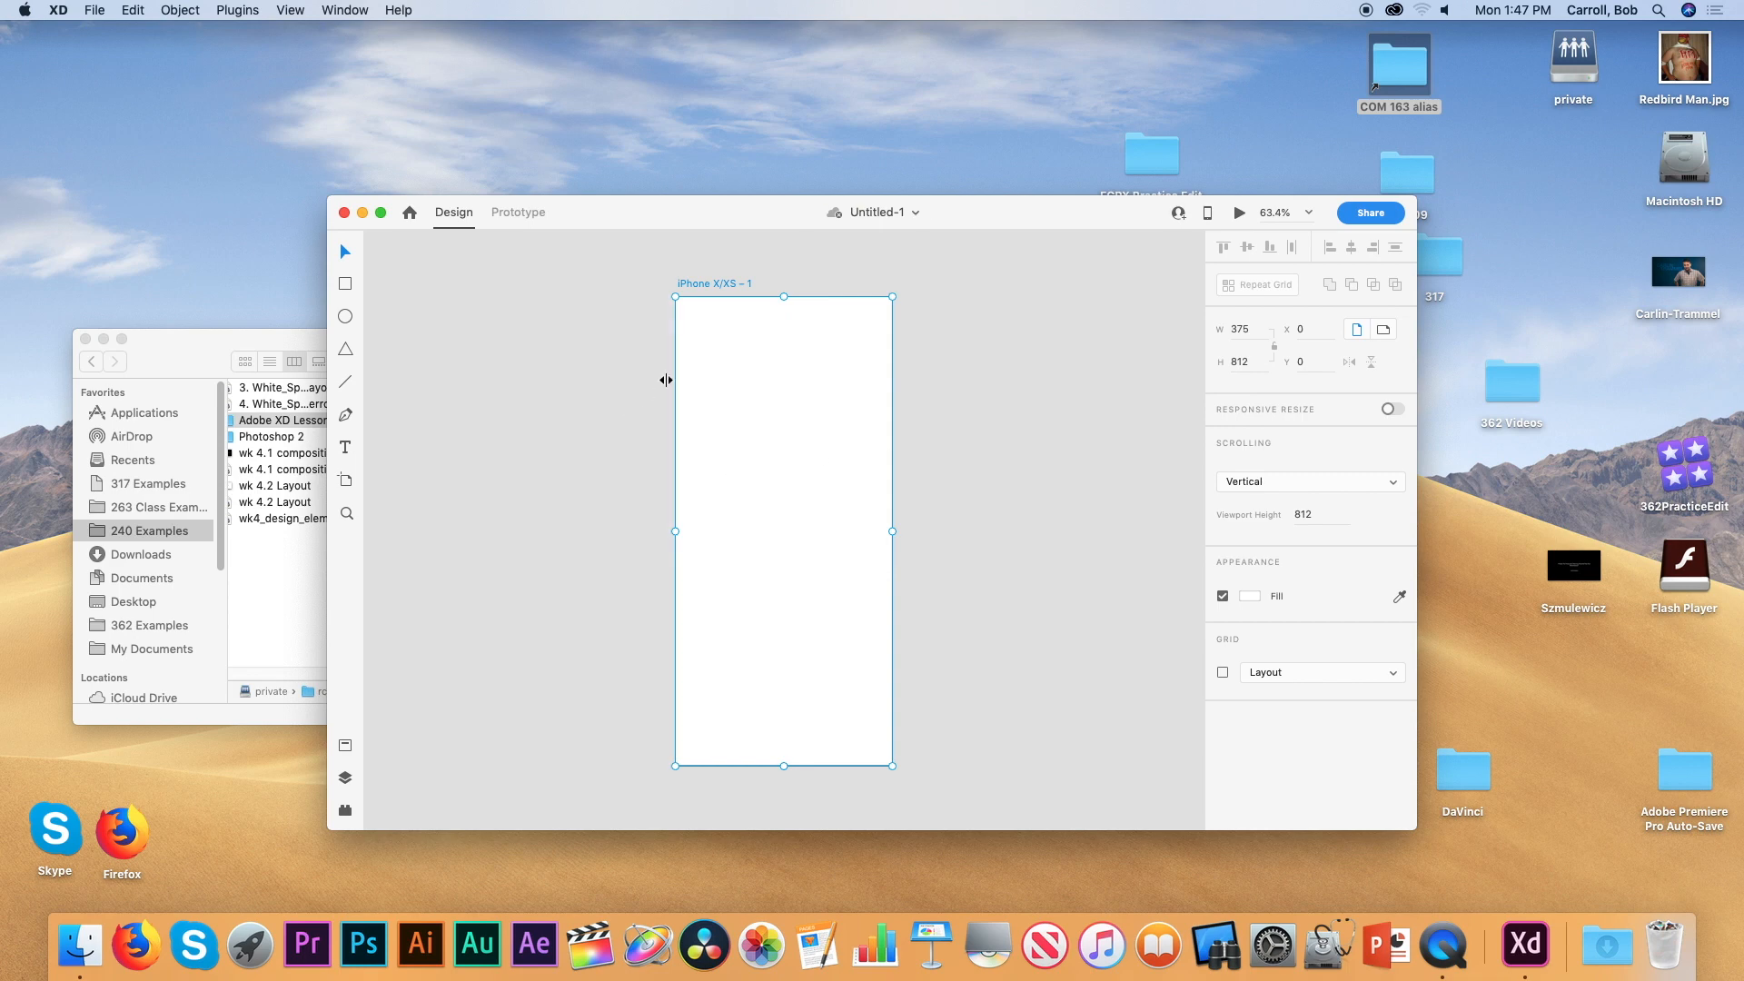
{"action": "left_click_drag", "start_coordinate": [636, 212], "coordinate": [427, 94]}
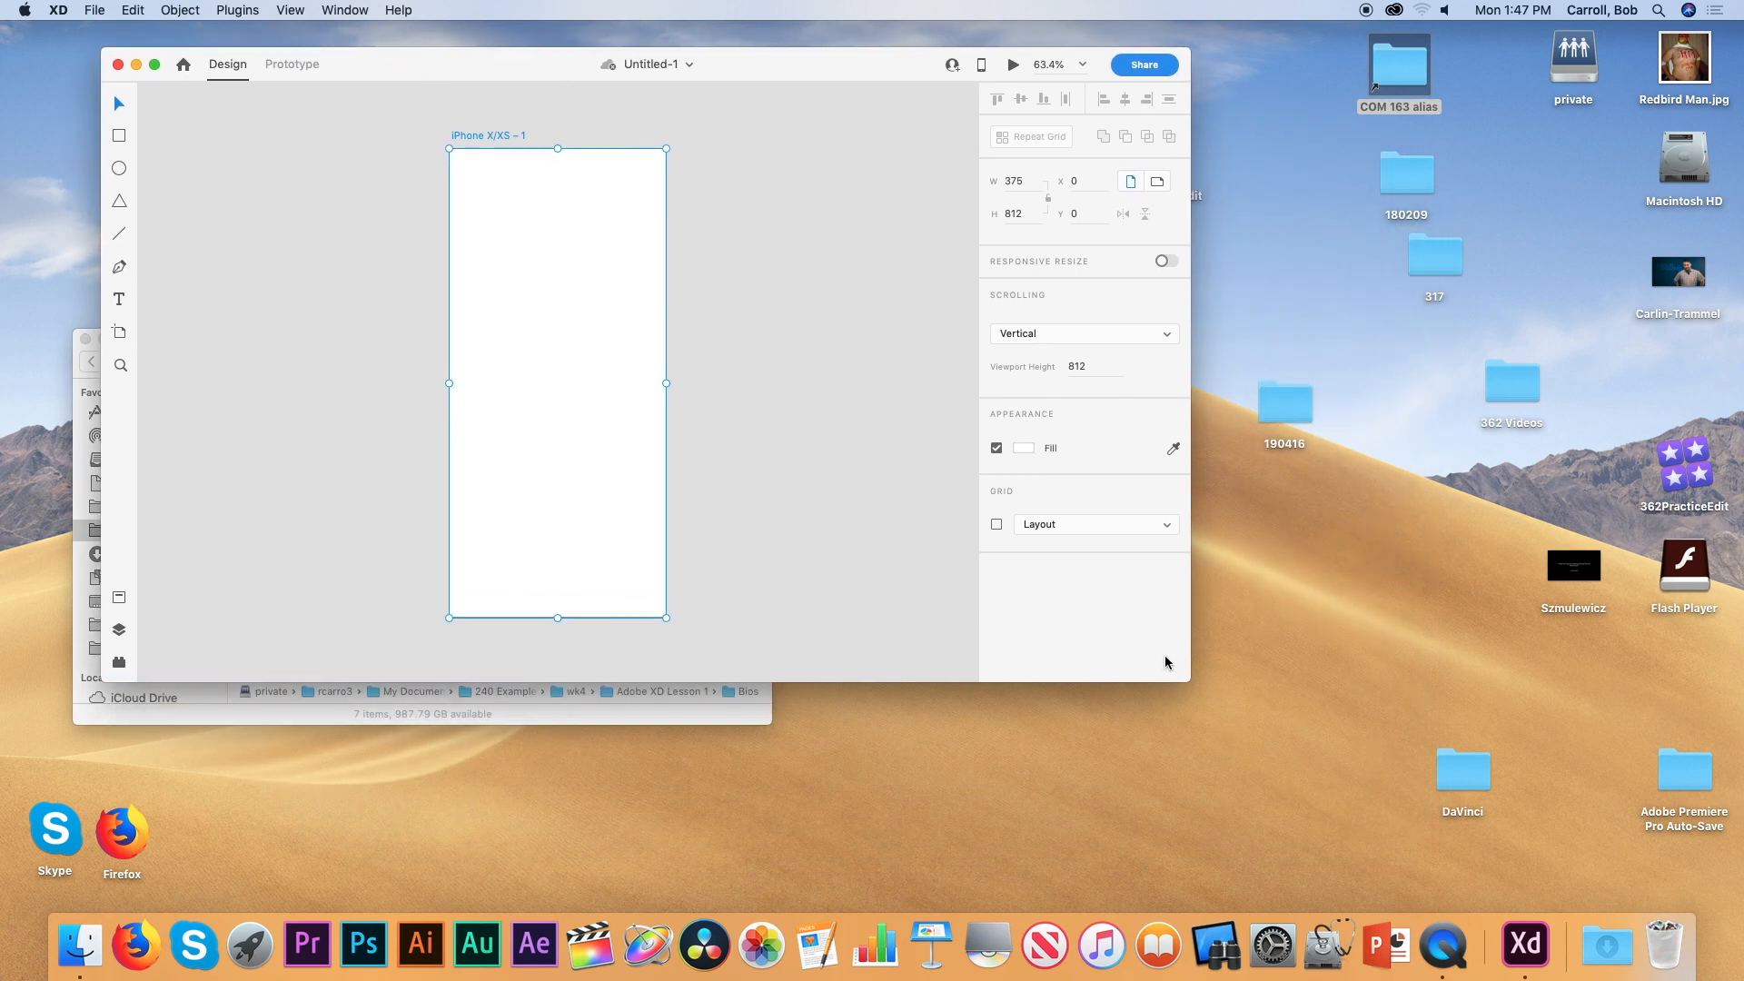
{"action": "left_click_drag", "start_coordinate": [1181, 676], "coordinate": [1449, 900]}
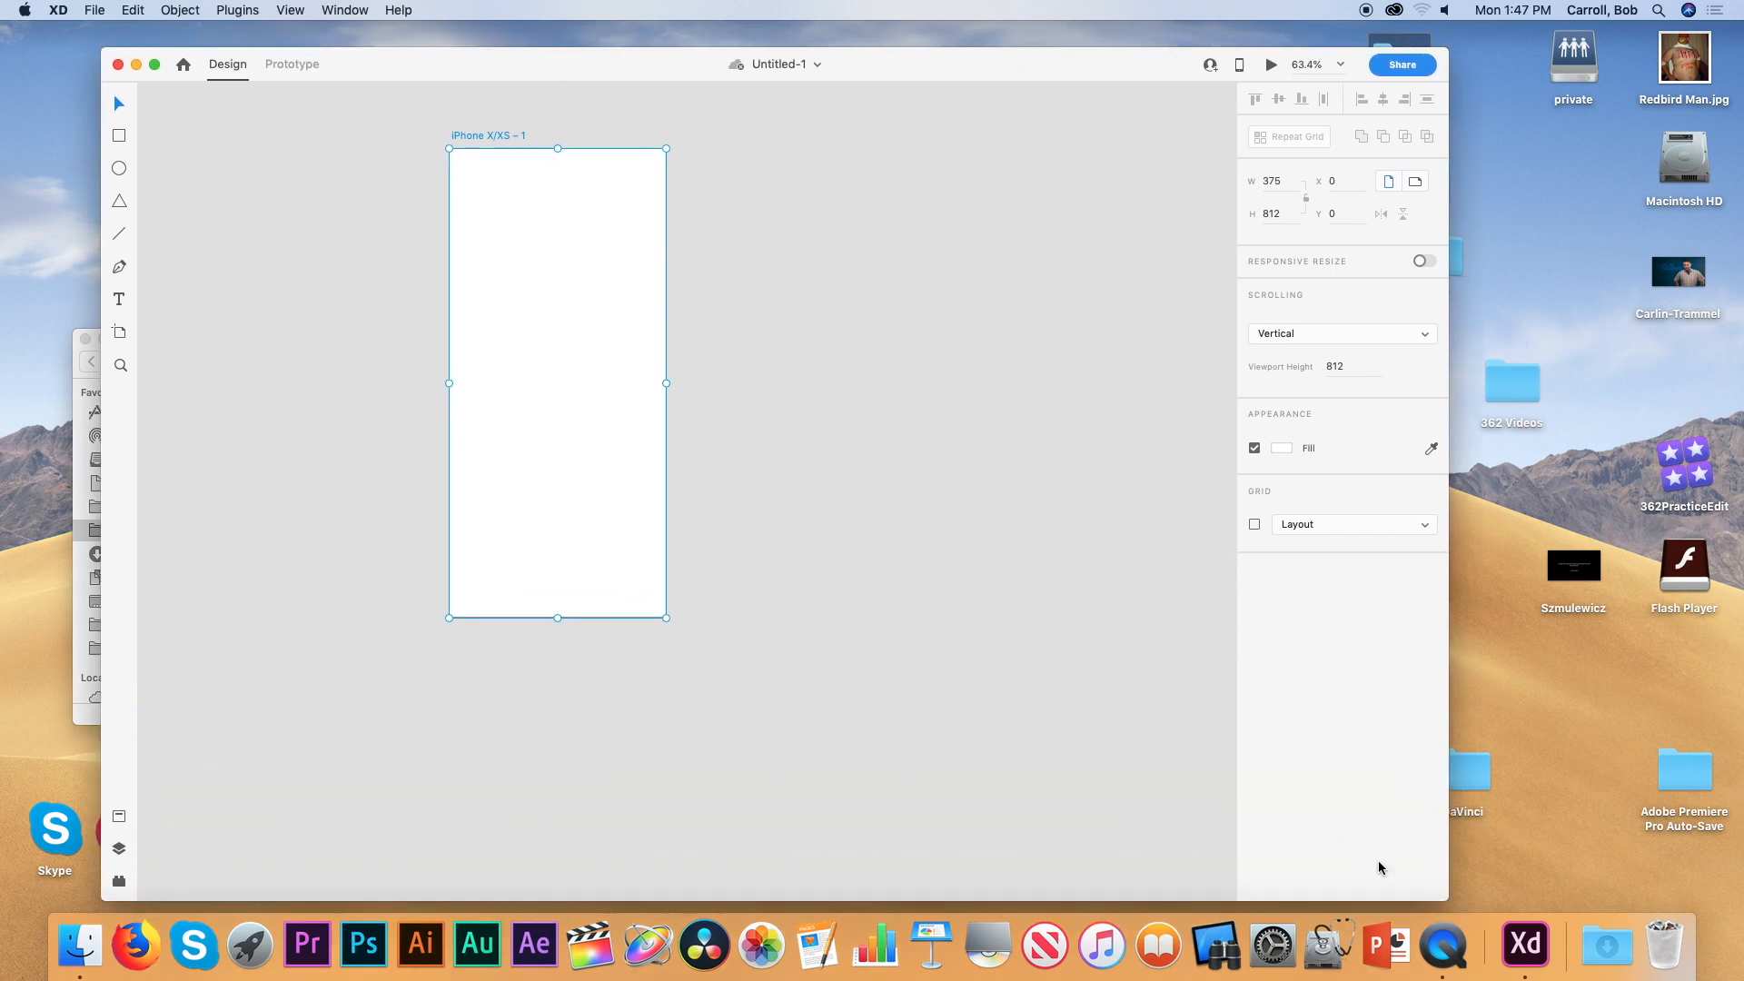
{"action": "key", "text": "super+1"}
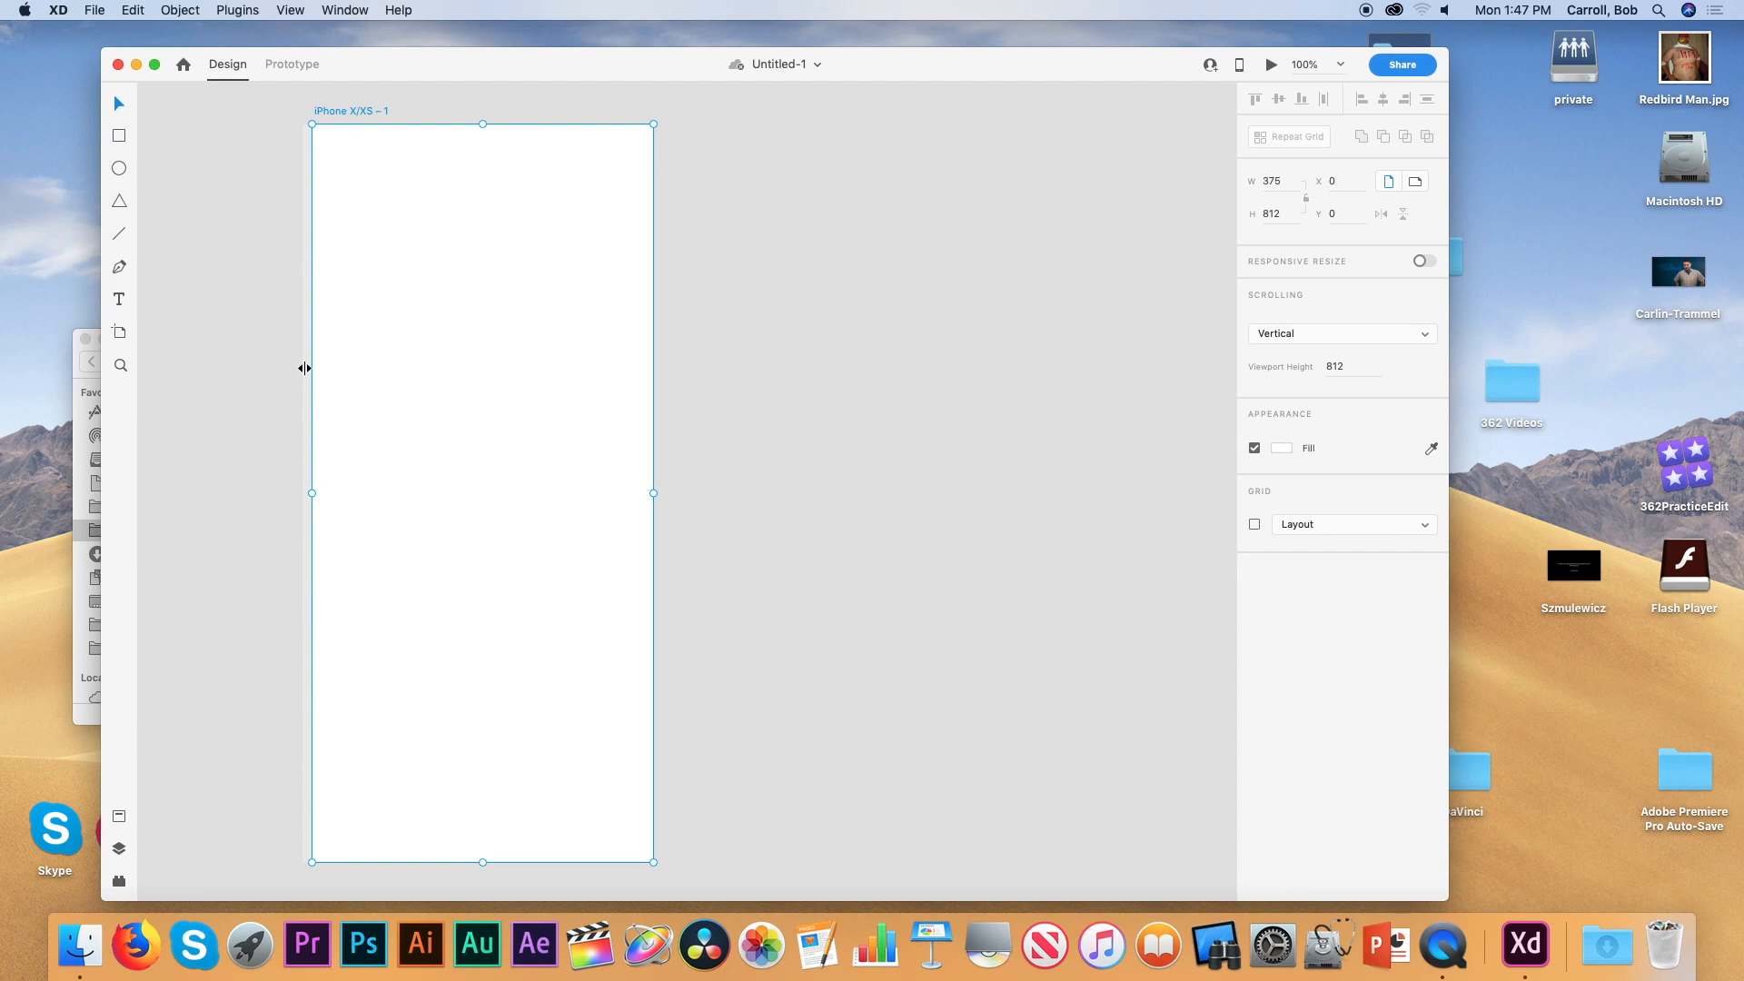
Add a vertical margin guide at X 20 near the artboard's left edge and dismiss the guides tip
{"action": "key", "text": "Escape"}
{"action": "left_click_drag", "start_coordinate": [304, 368], "coordinate": [329, 376]}
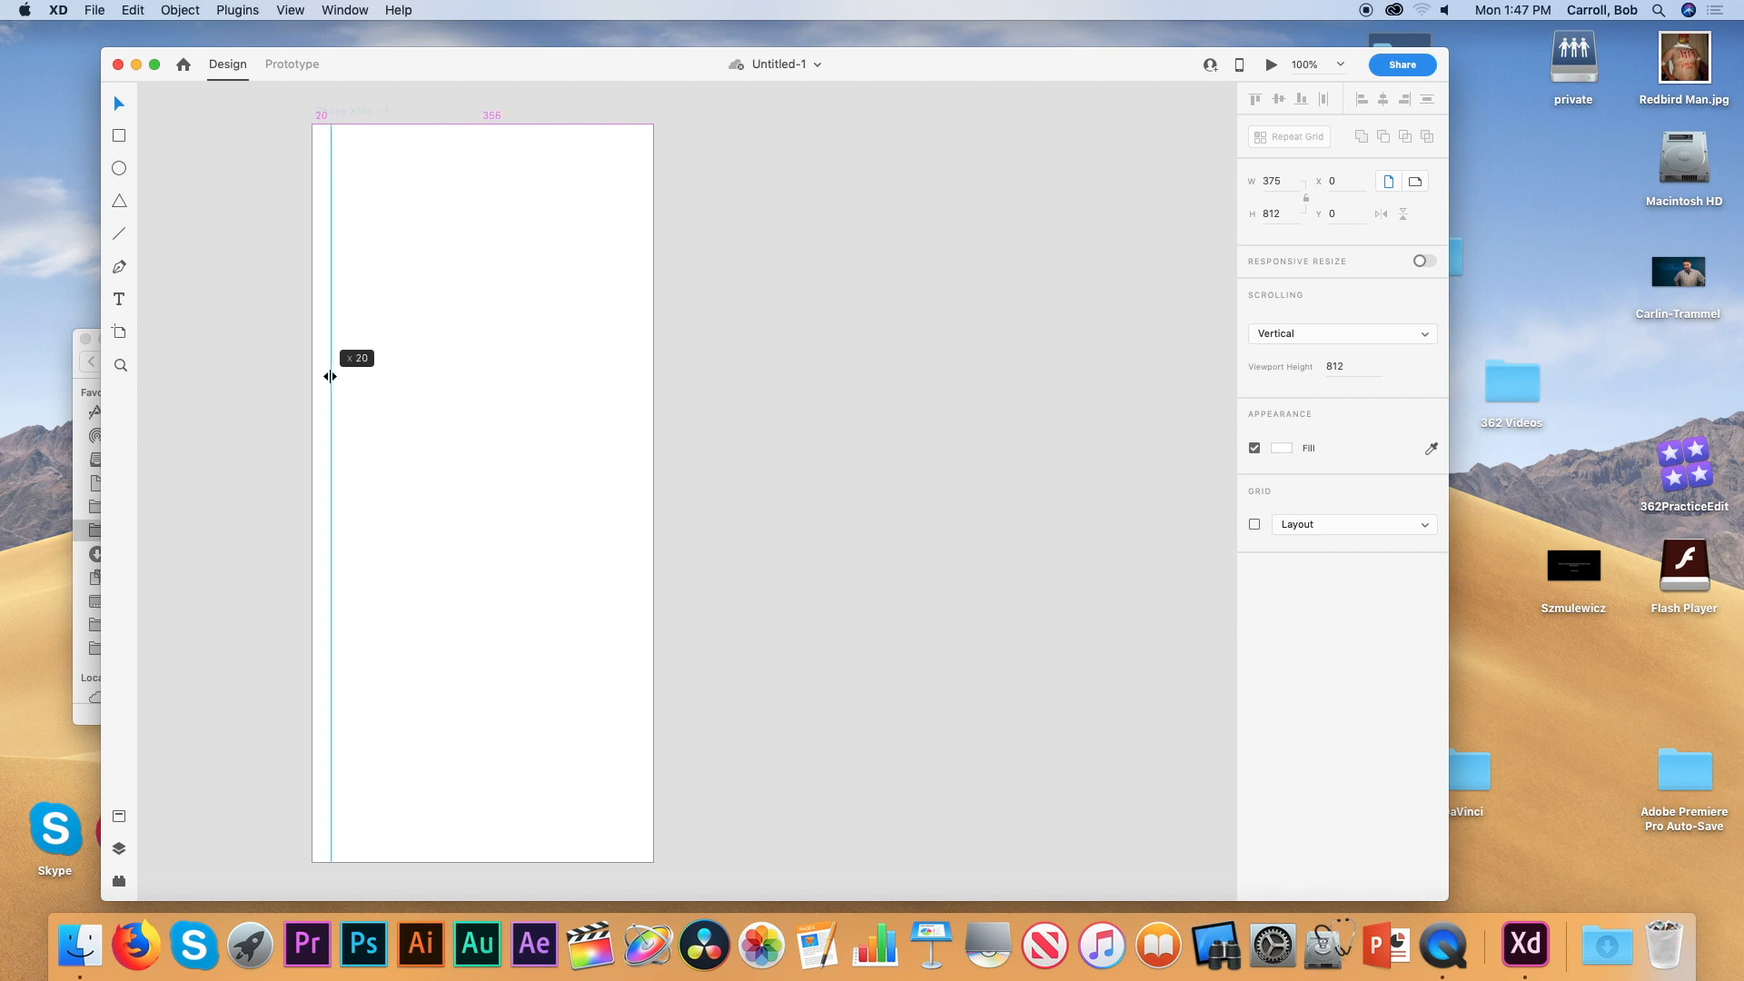
{"action": "left_click_drag", "start_coordinate": [330, 376], "coordinate": [329, 375]}
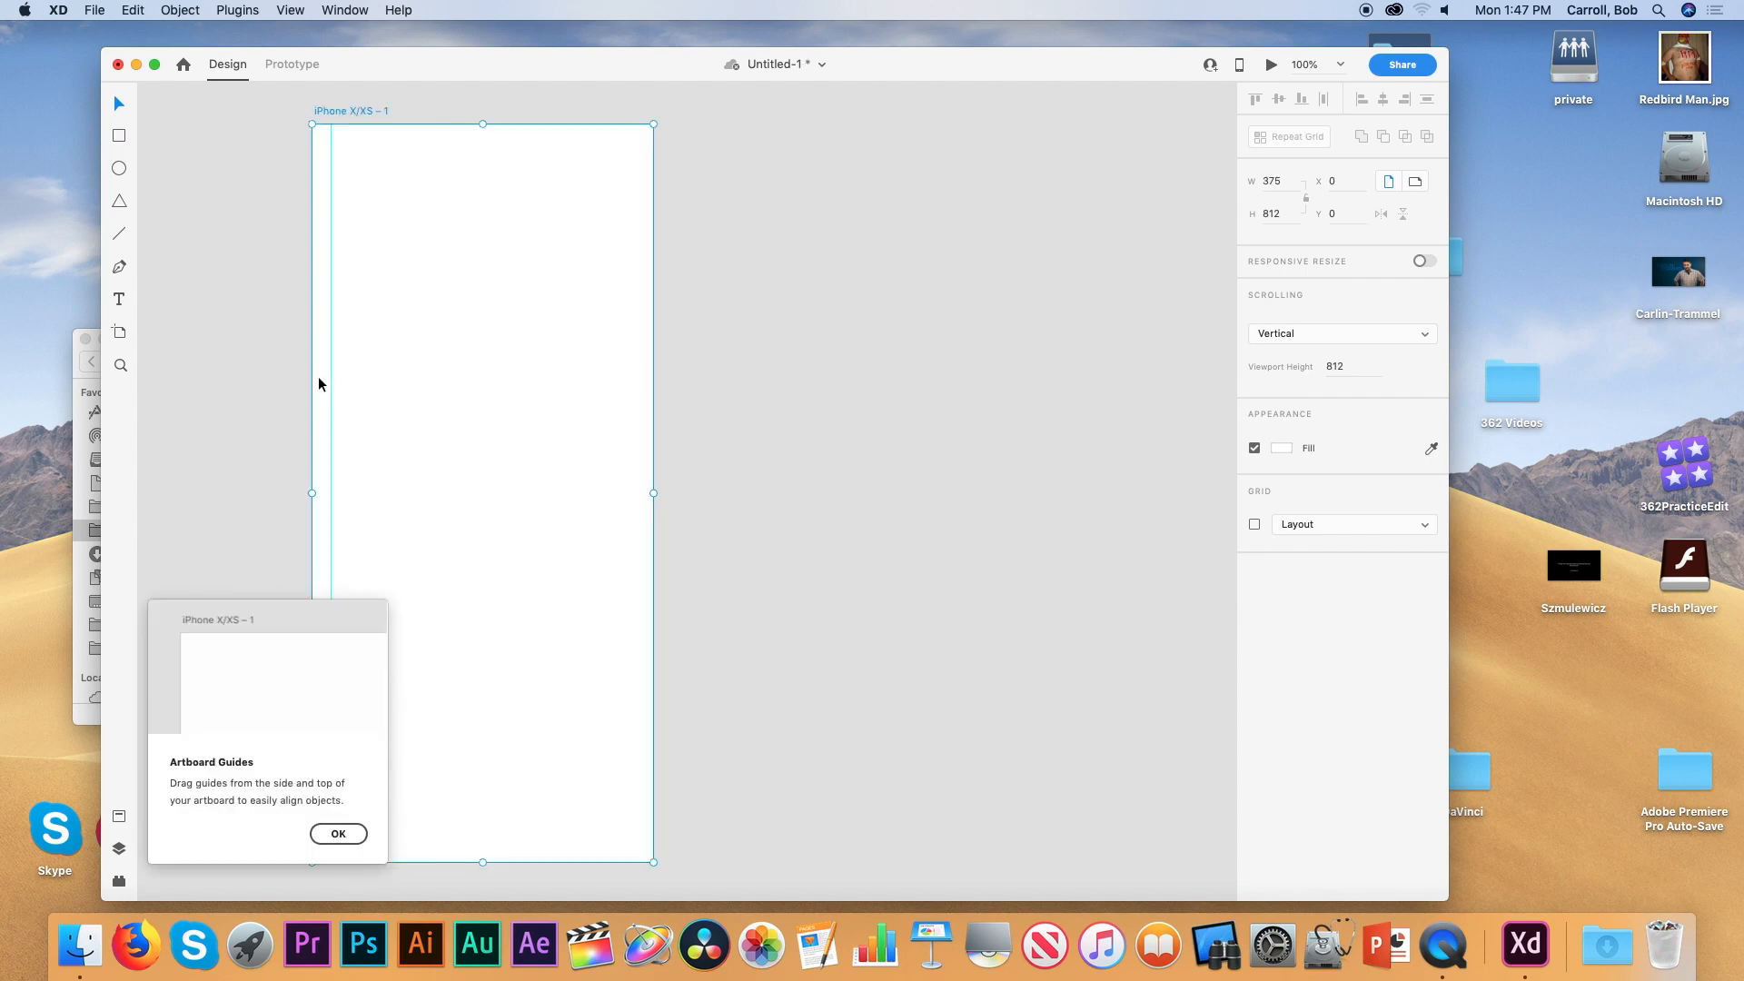
{"action": "left_click", "coordinate": [338, 833]}
Add two vertical guides flanking the artboard's centre, a right margin guide, and horizontal margin guides near the top and bottom
{"action": "left_click_drag", "start_coordinate": [304, 378], "coordinate": [474, 391]}
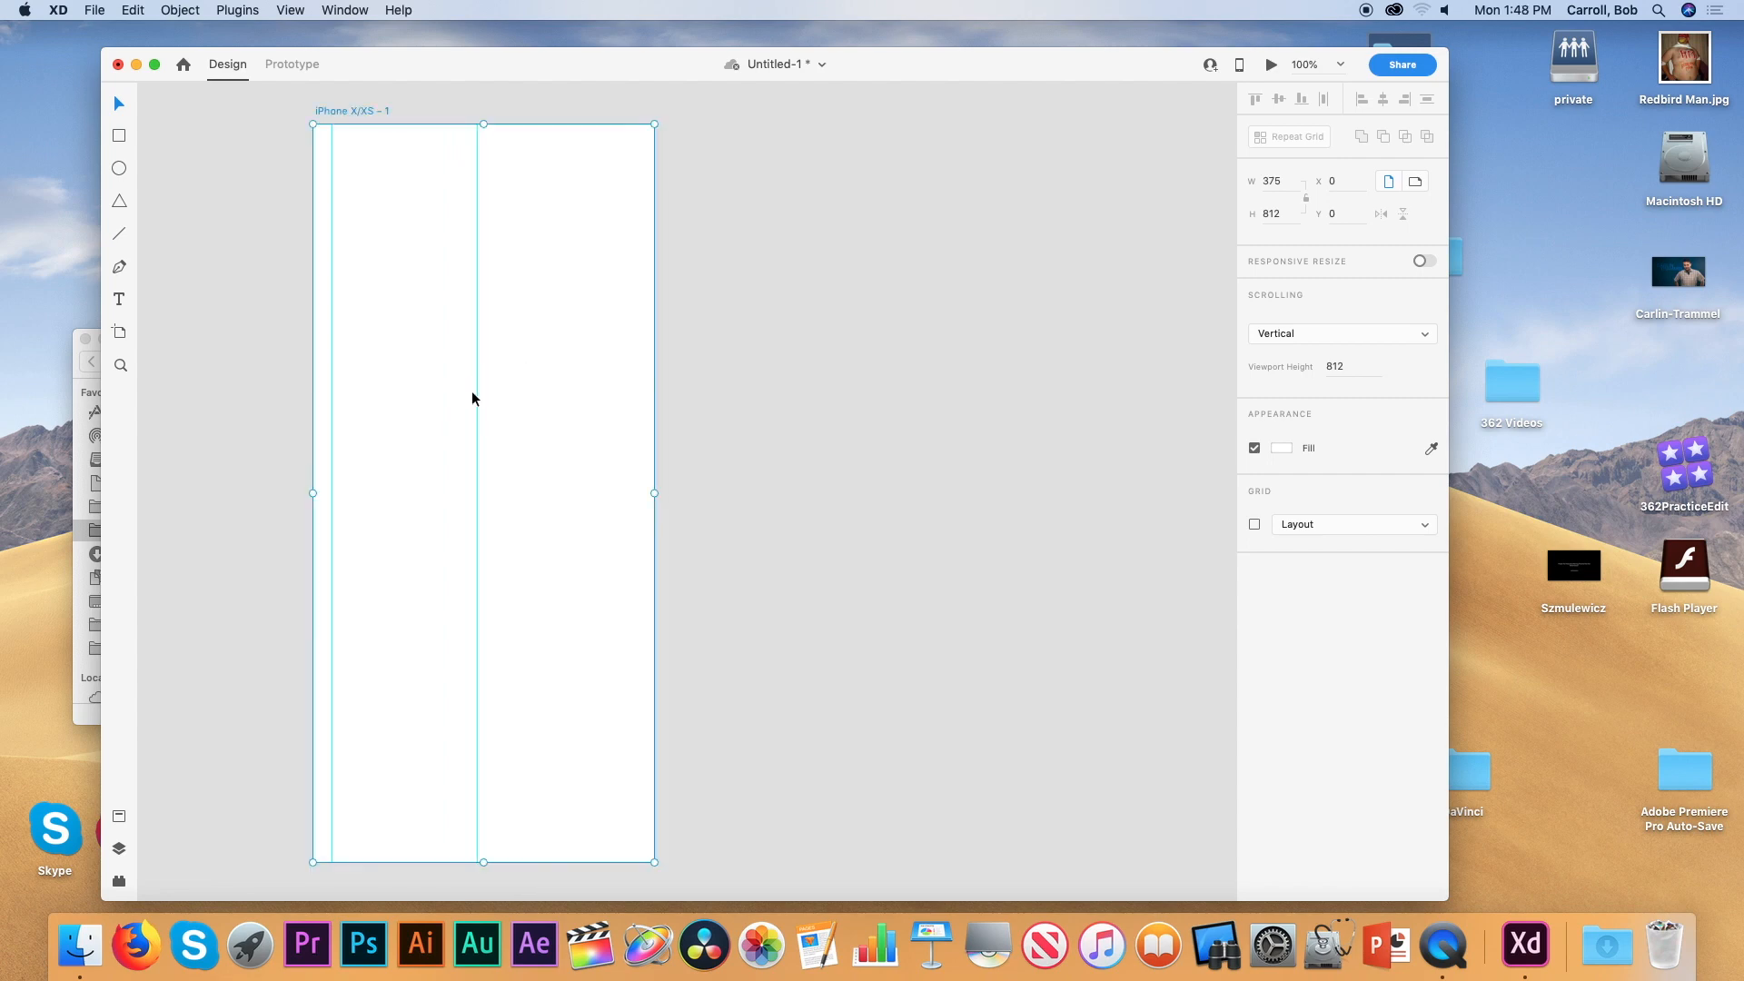
{"action": "left_click_drag", "start_coordinate": [305, 380], "coordinate": [487, 393]}
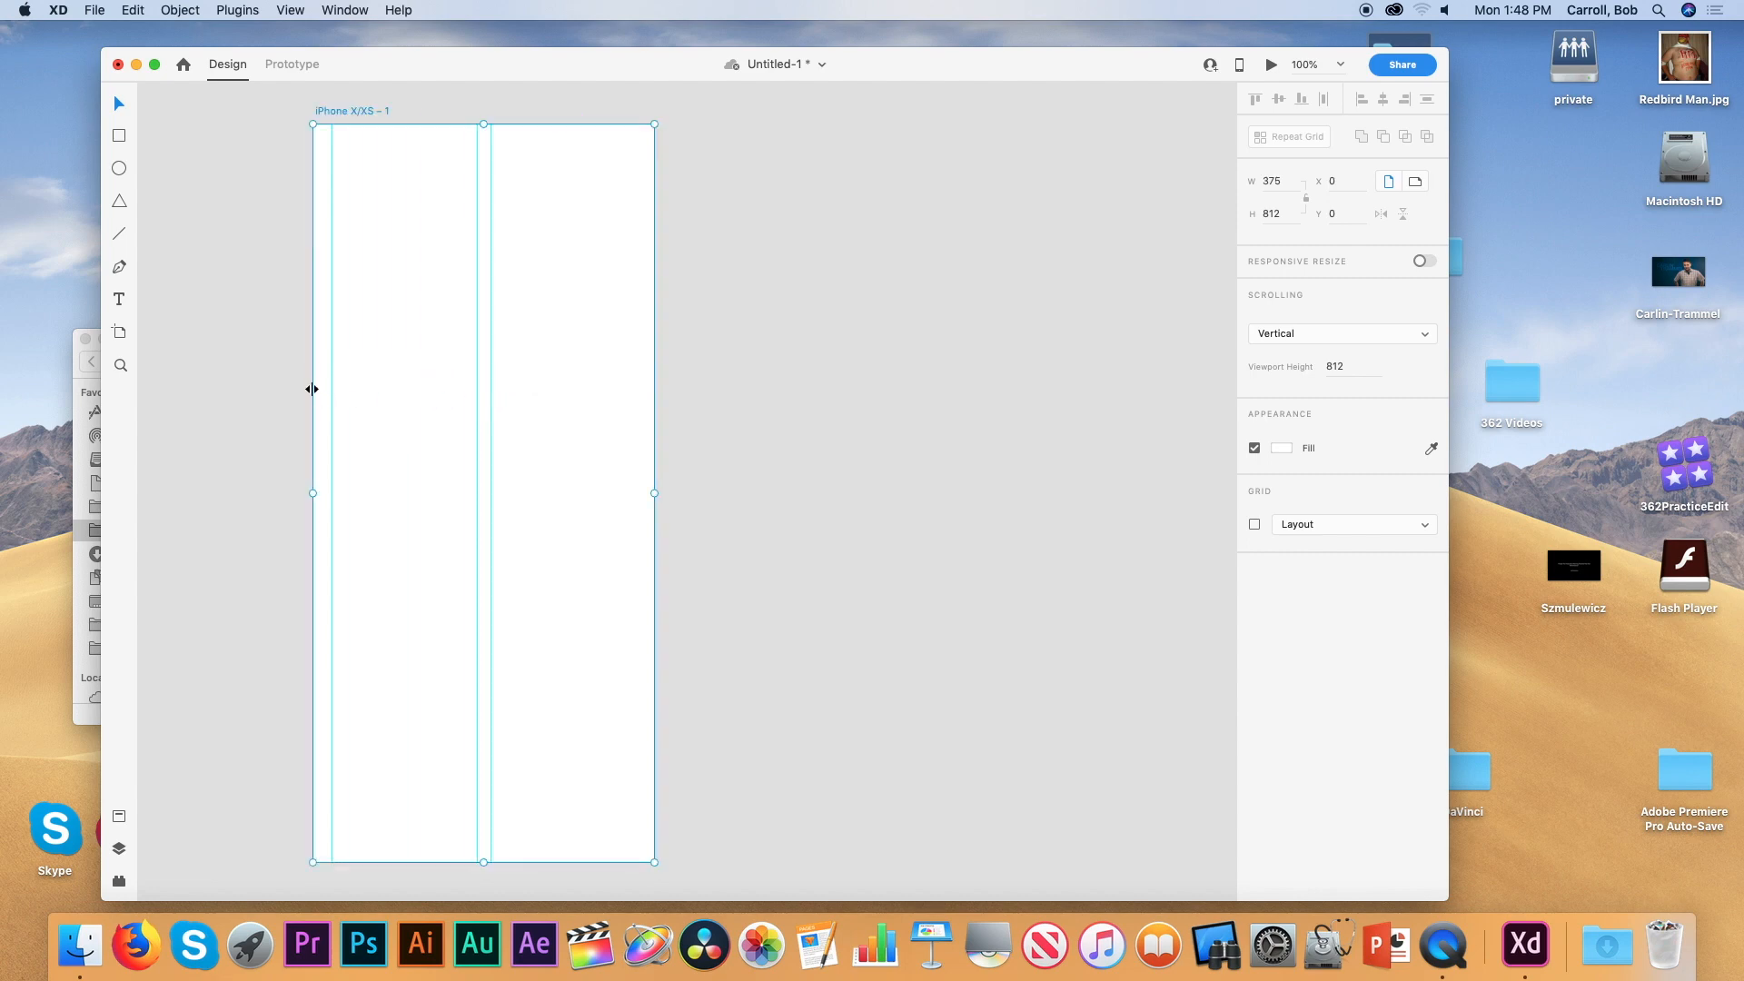
{"action": "left_click_drag", "start_coordinate": [305, 386], "coordinate": [635, 417]}
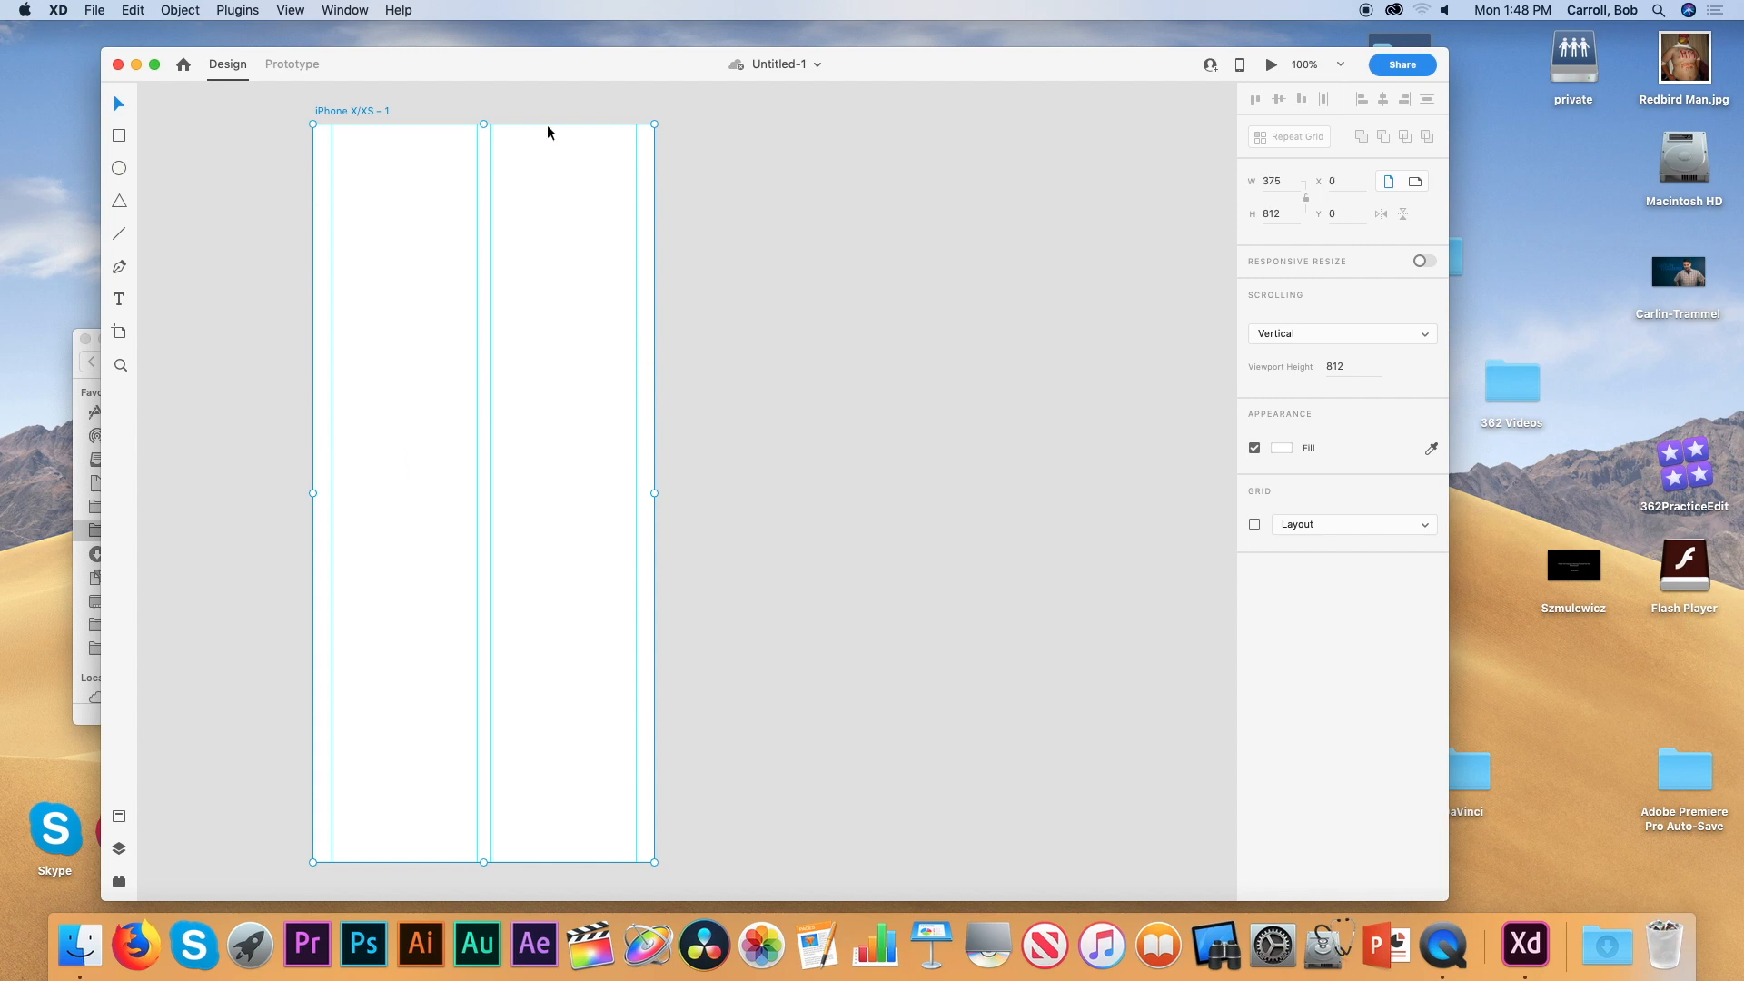
{"action": "left_click_drag", "start_coordinate": [544, 119], "coordinate": [604, 844]}
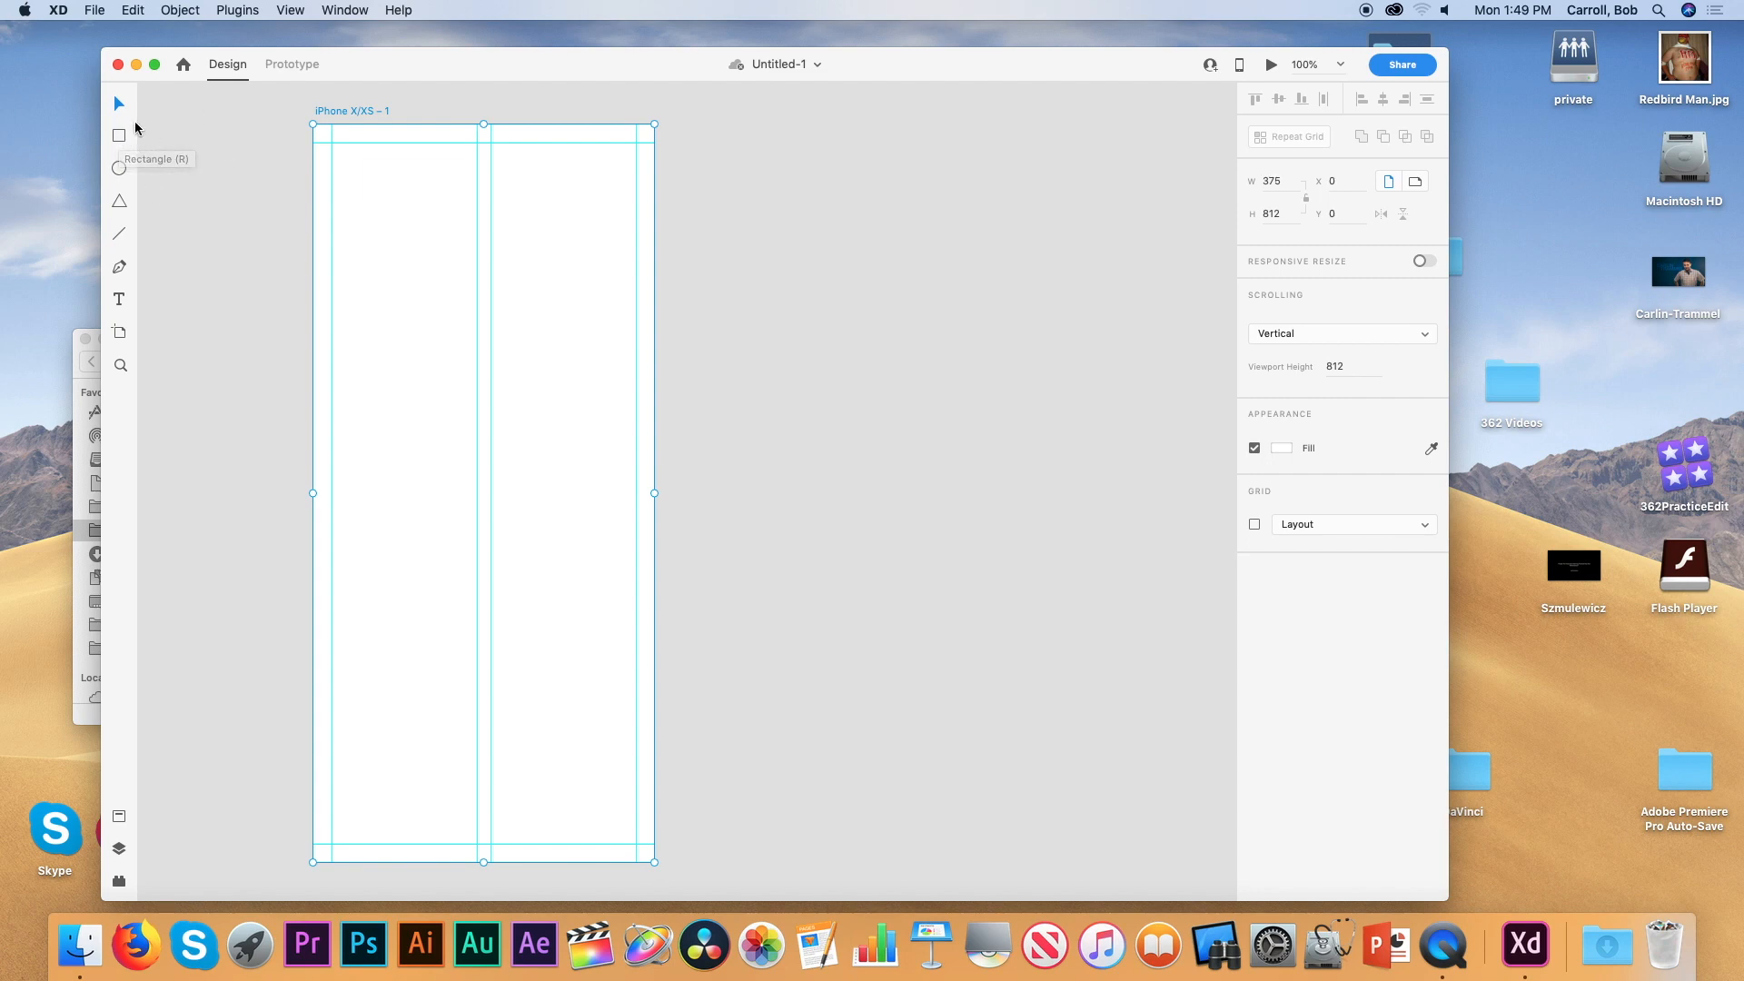
Draw a full-width header rectangle about 375 × 145 across the top of the artboard and save
{"action": "left_click", "coordinate": [118, 138]}
{"action": "left_click_drag", "start_coordinate": [1446, 645], "coordinate": [990, 636]}
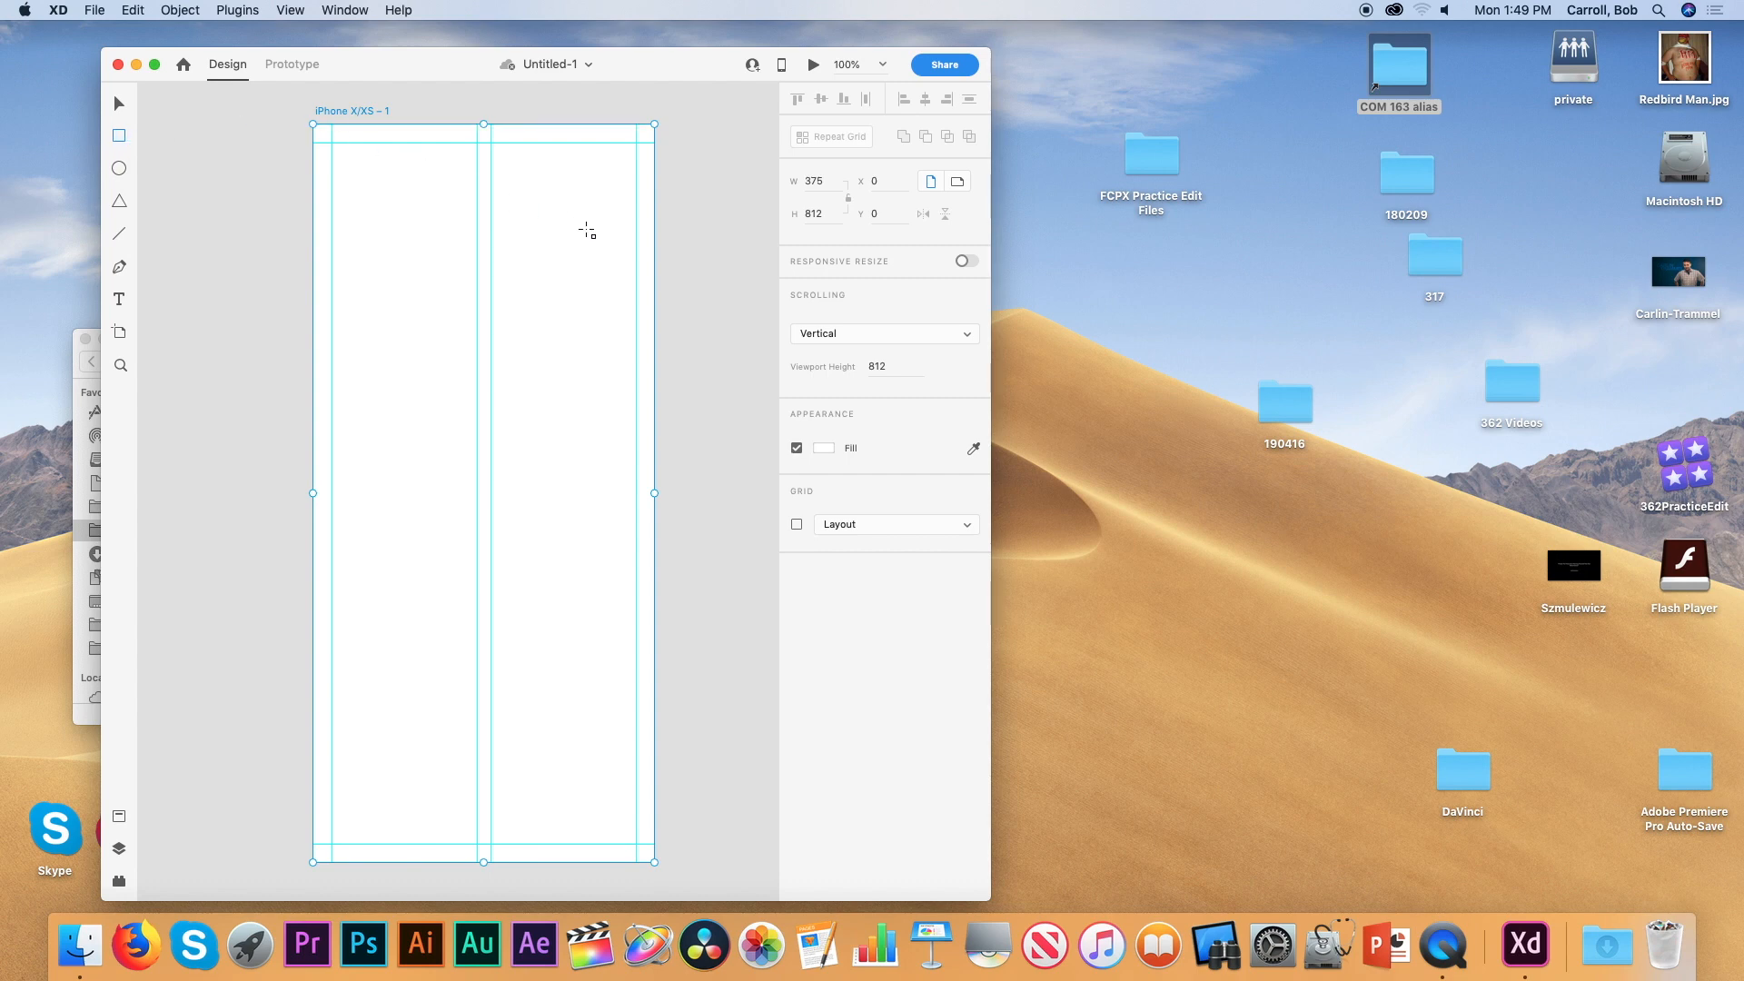
{"action": "mouse_move", "coordinate": [654, 257]}
{"action": "left_mouse_down"}
{"action": "mouse_move", "coordinate": [312, 124]}
{"action": "mouse_move", "coordinate": [303, 221]}
{"action": "mouse_move", "coordinate": [362, 117]}
{"action": "mouse_move", "coordinate": [356, 144]}
{"action": "mouse_move", "coordinate": [351, 121]}
{"action": "mouse_move", "coordinate": [313, 125]}
{"action": "left_mouse_up"}
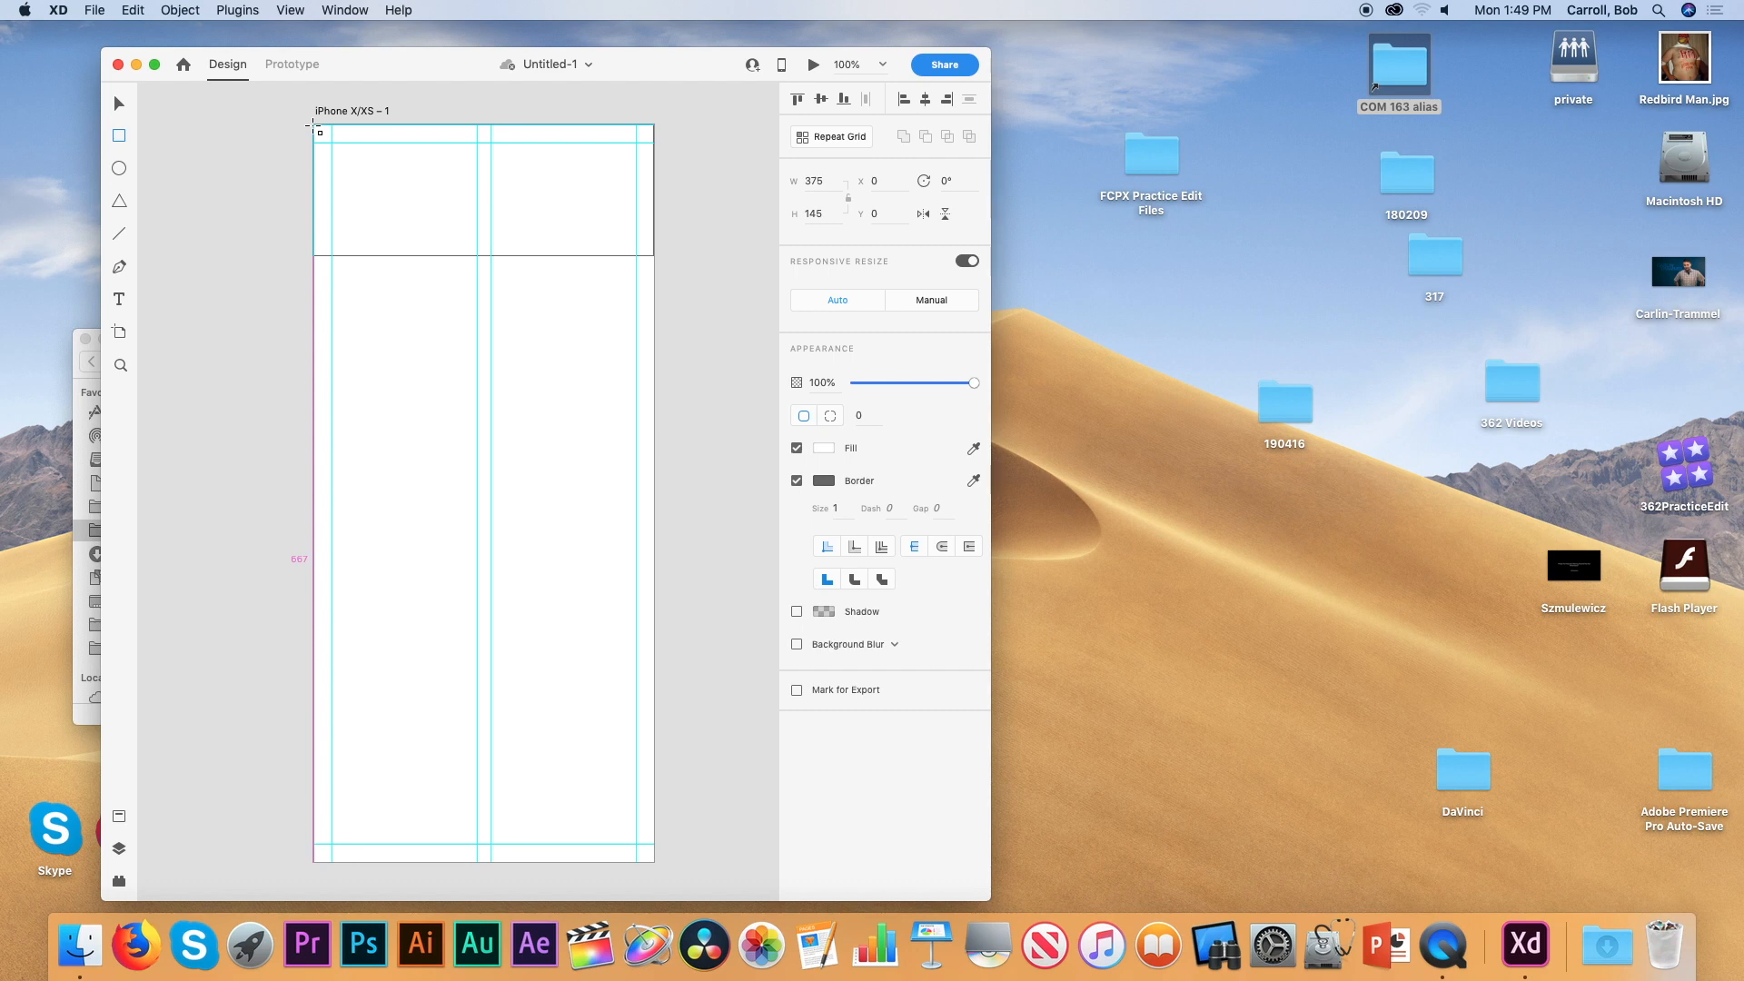
{"action": "left_click_drag", "start_coordinate": [313, 124], "coordinate": [312, 124]}
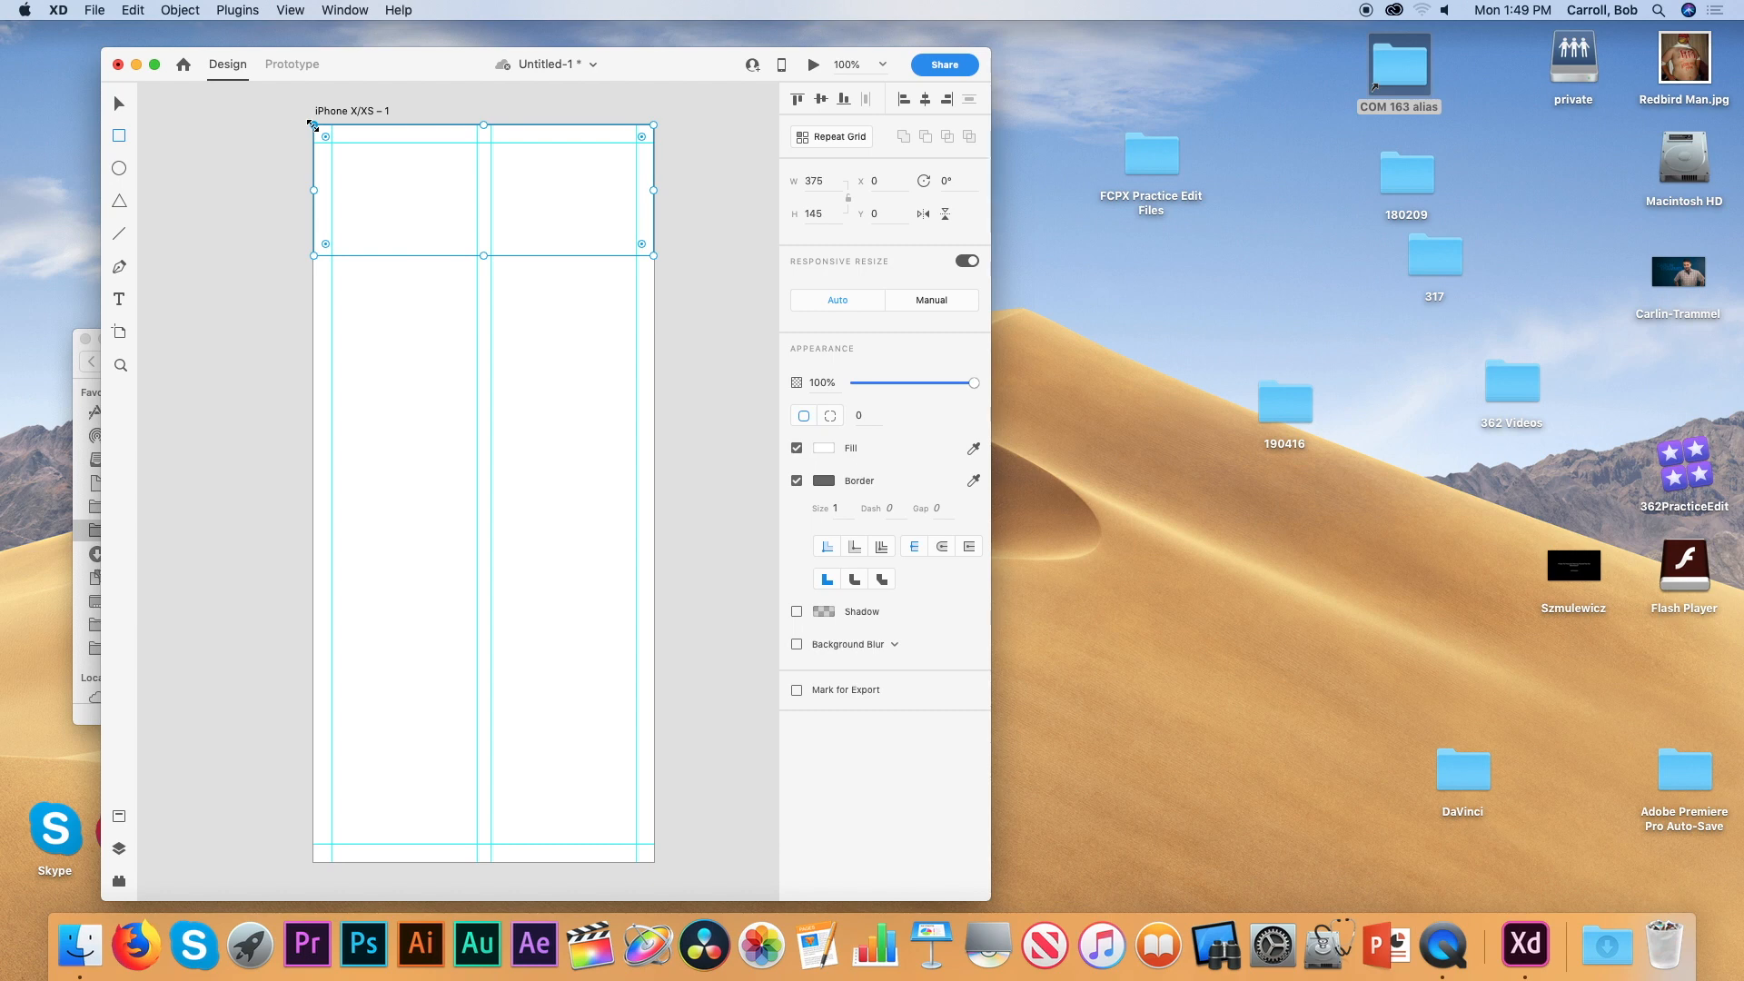
{"action": "key", "text": "super+s"}
Fill the header rectangle with the pale pinkish grey #E5DEDE
{"action": "left_click", "coordinate": [831, 452]}
{"action": "left_click_drag", "start_coordinate": [612, 373], "coordinate": [610, 369]}
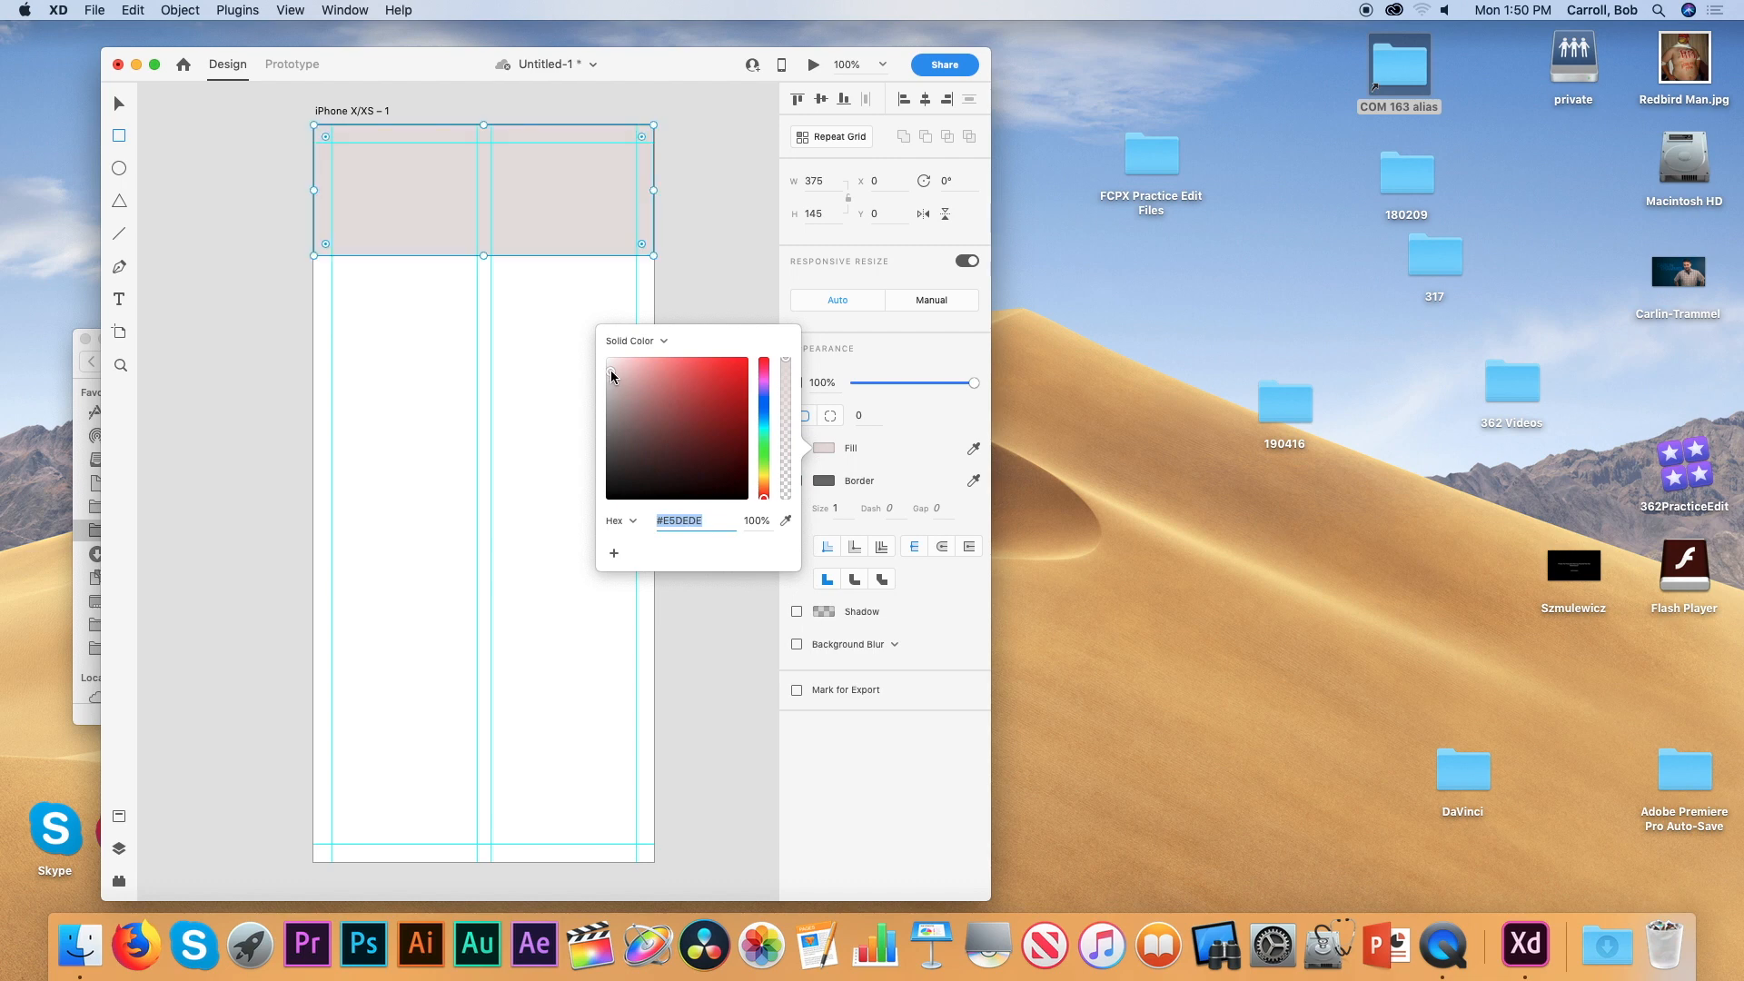
{"action": "left_click", "coordinate": [683, 272]}
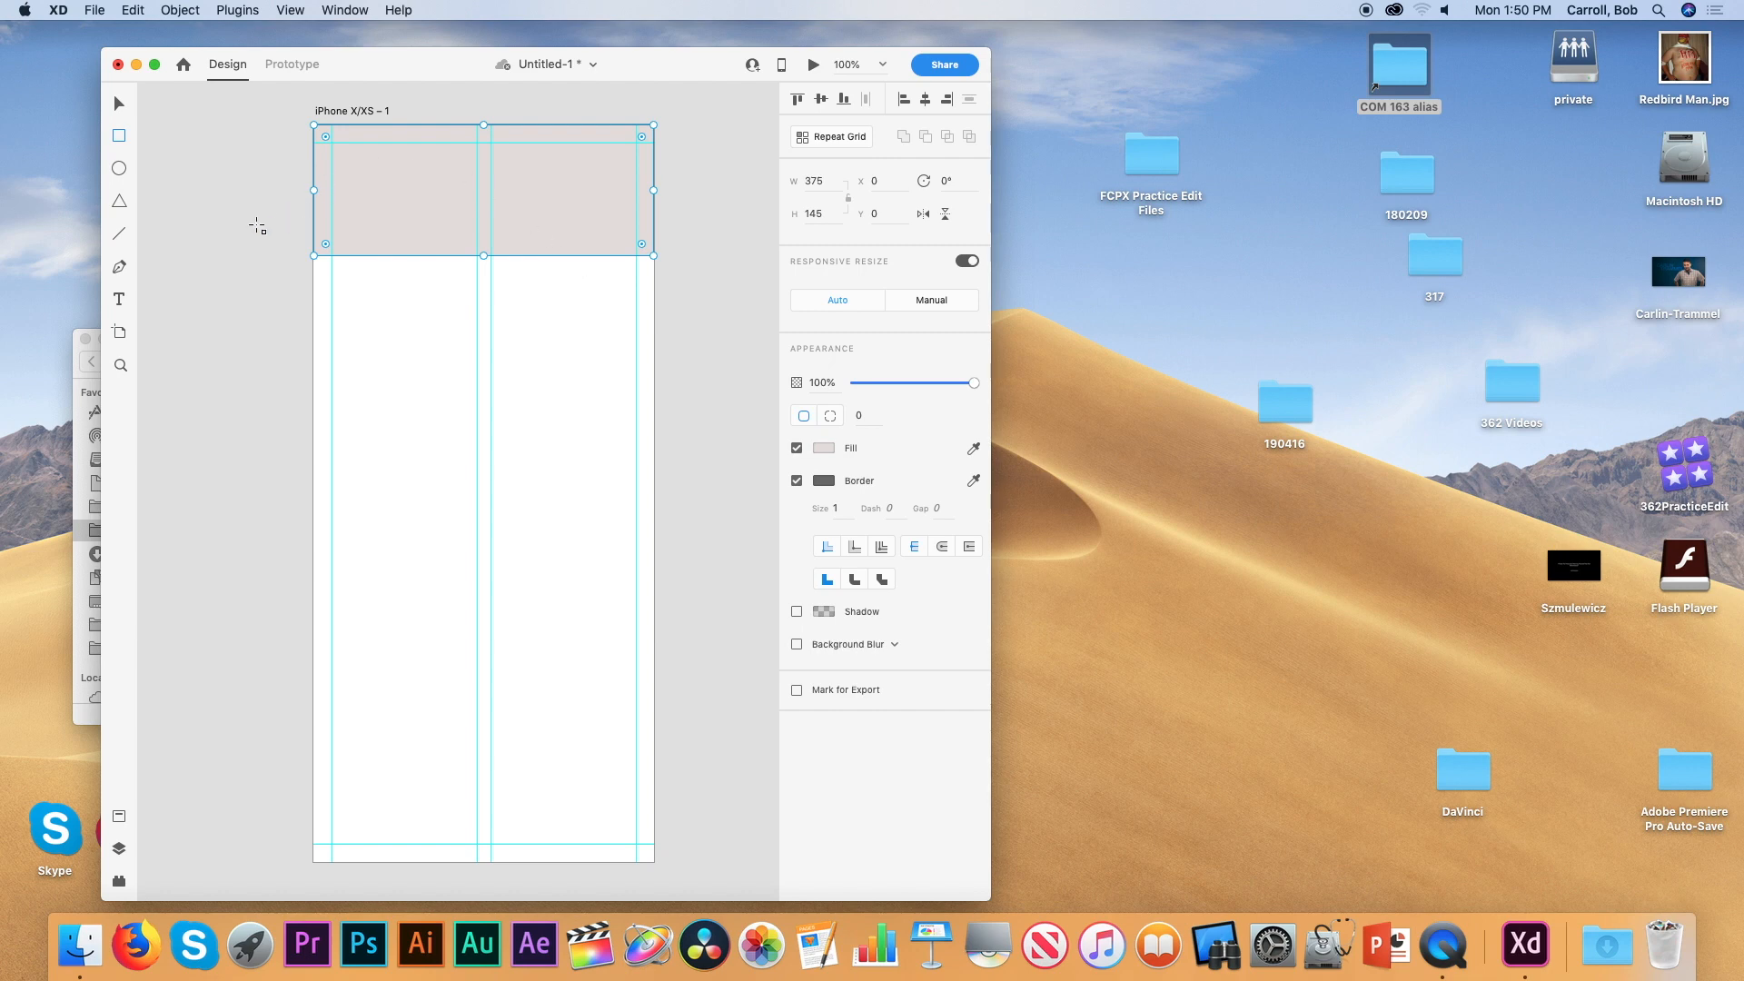
{"action": "left_click", "coordinate": [119, 168]}
{"action": "left_click_drag", "start_coordinate": [427, 314], "coordinate": [574, 641]}
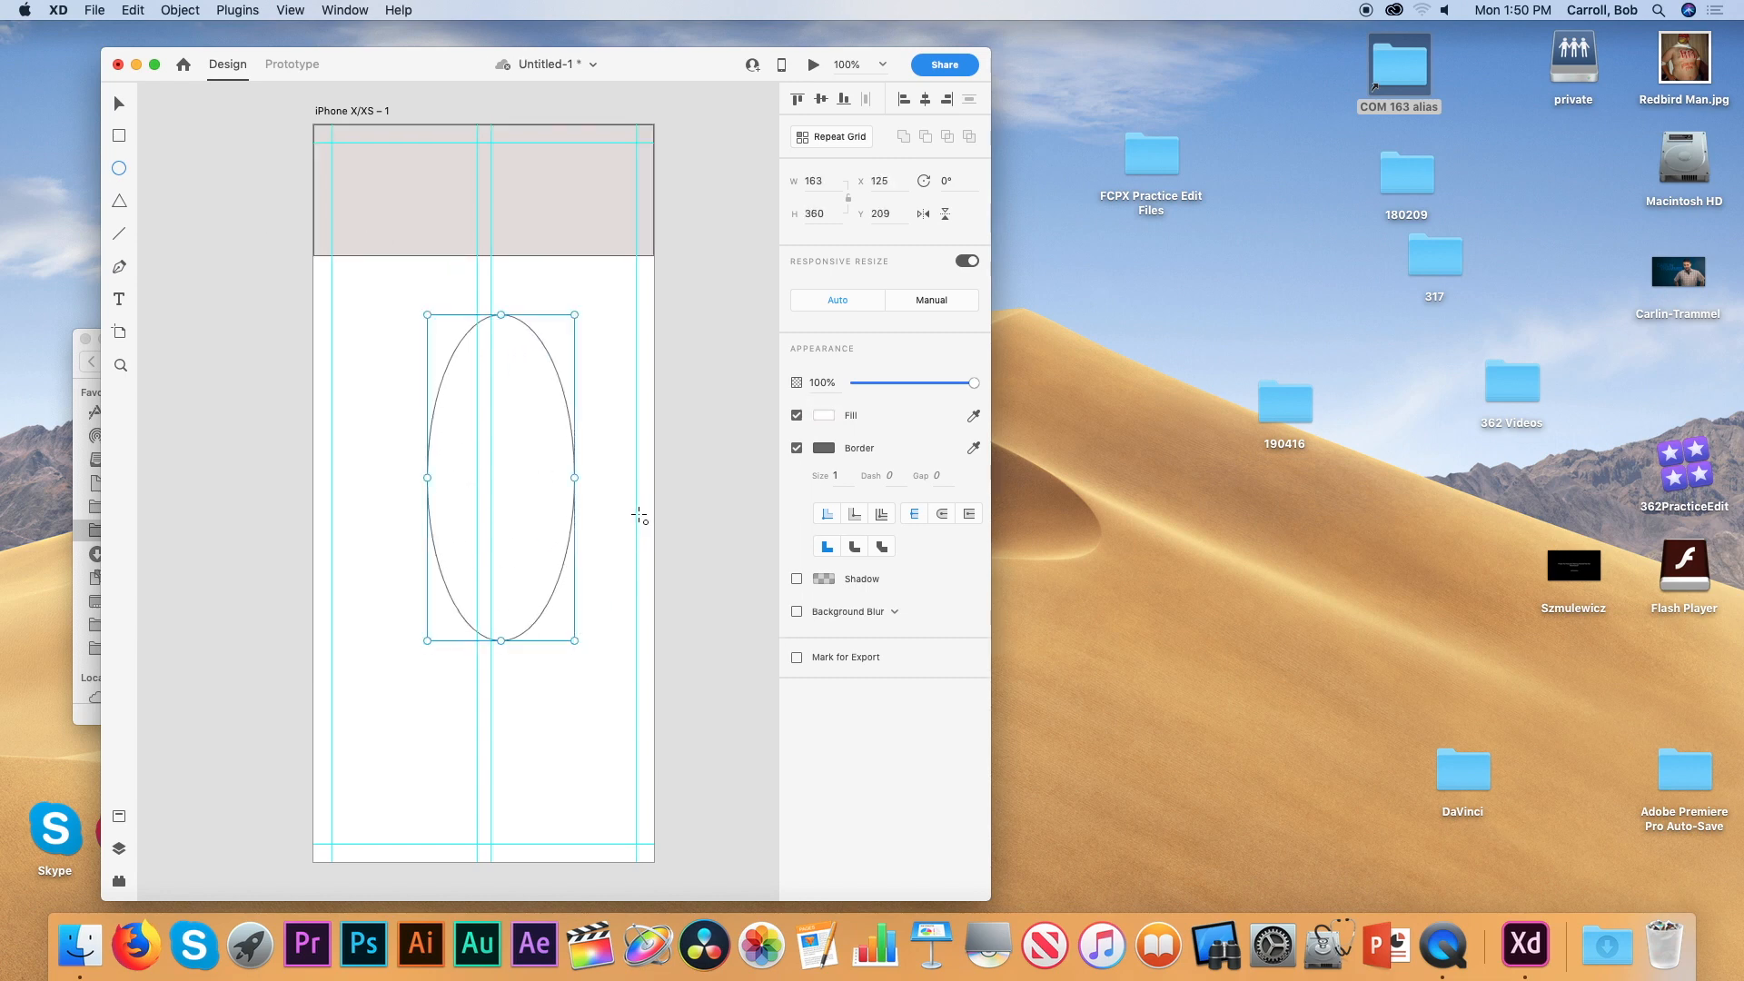
{"action": "key", "text": "Delete"}
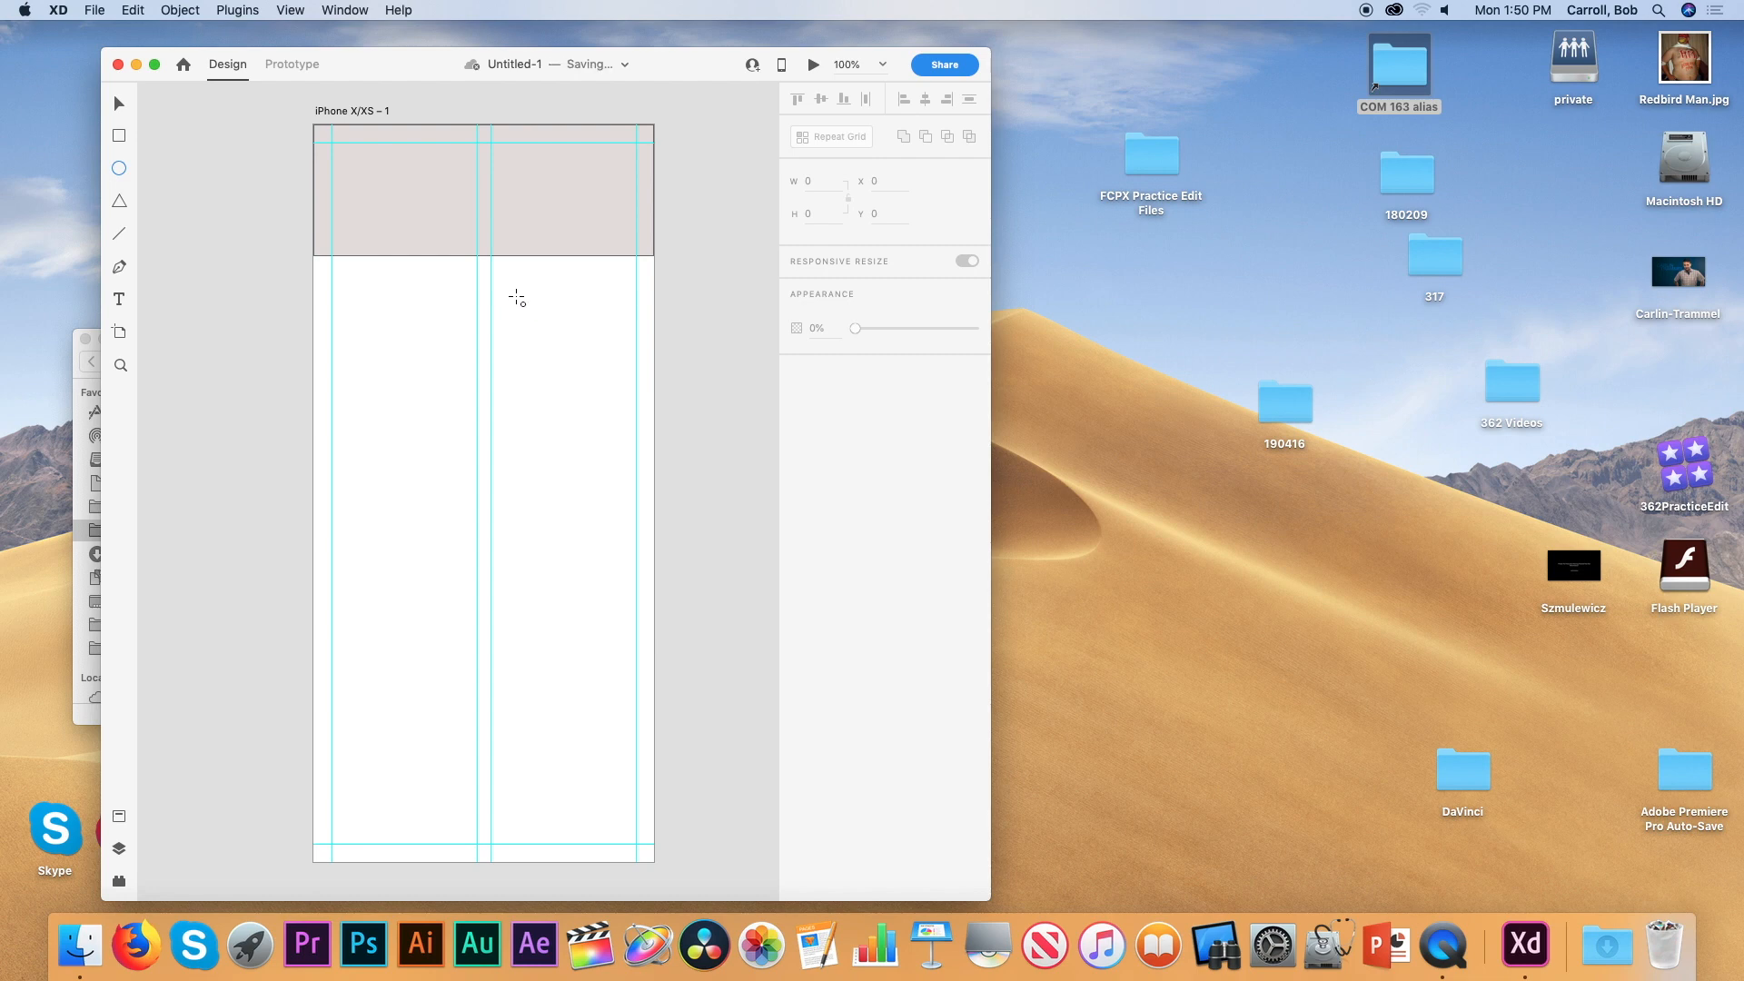
Draw a circle about 109 in diameter and centre it horizontally on the header's bottom edge at X 133, Y 91
{"action": "left_click_drag", "start_coordinate": [517, 298], "coordinate": [417, 188]}
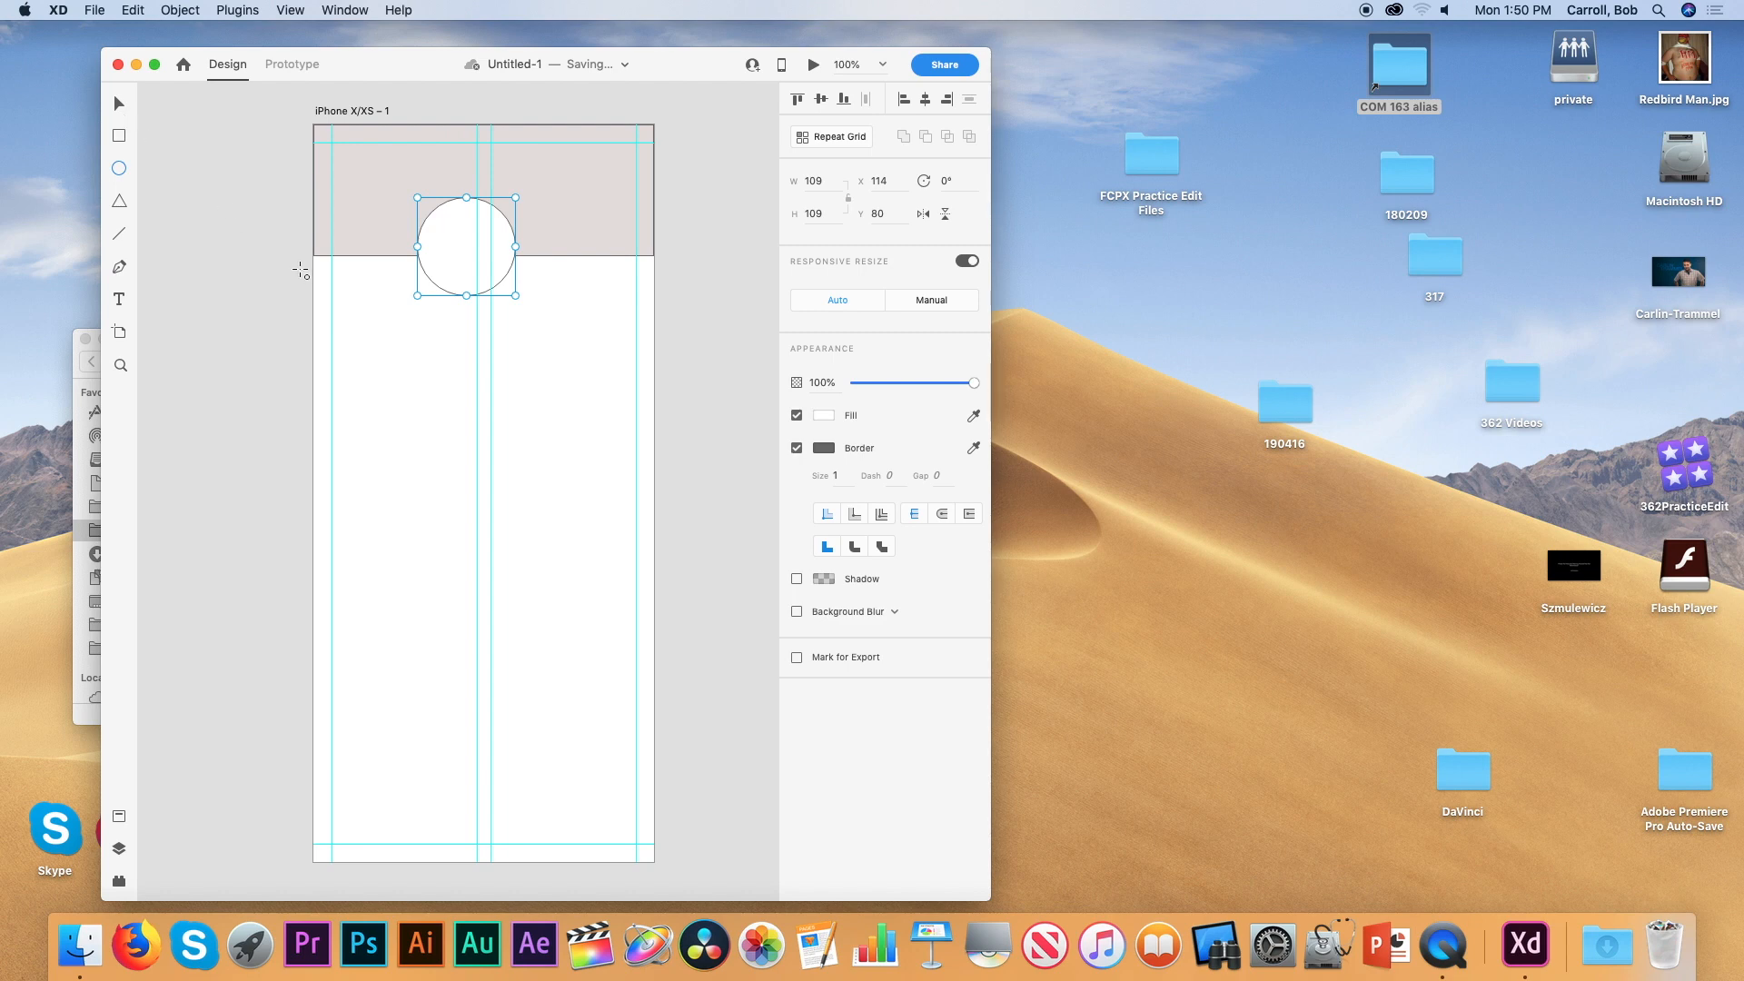
{"action": "left_click", "coordinate": [123, 108]}
{"action": "mouse_move", "coordinate": [458, 279]}
{"action": "left_mouse_down"}
{"action": "mouse_move", "coordinate": [482, 287]}
{"action": "mouse_move", "coordinate": [470, 364]}
{"action": "mouse_move", "coordinate": [474, 289]}
{"action": "left_mouse_up"}
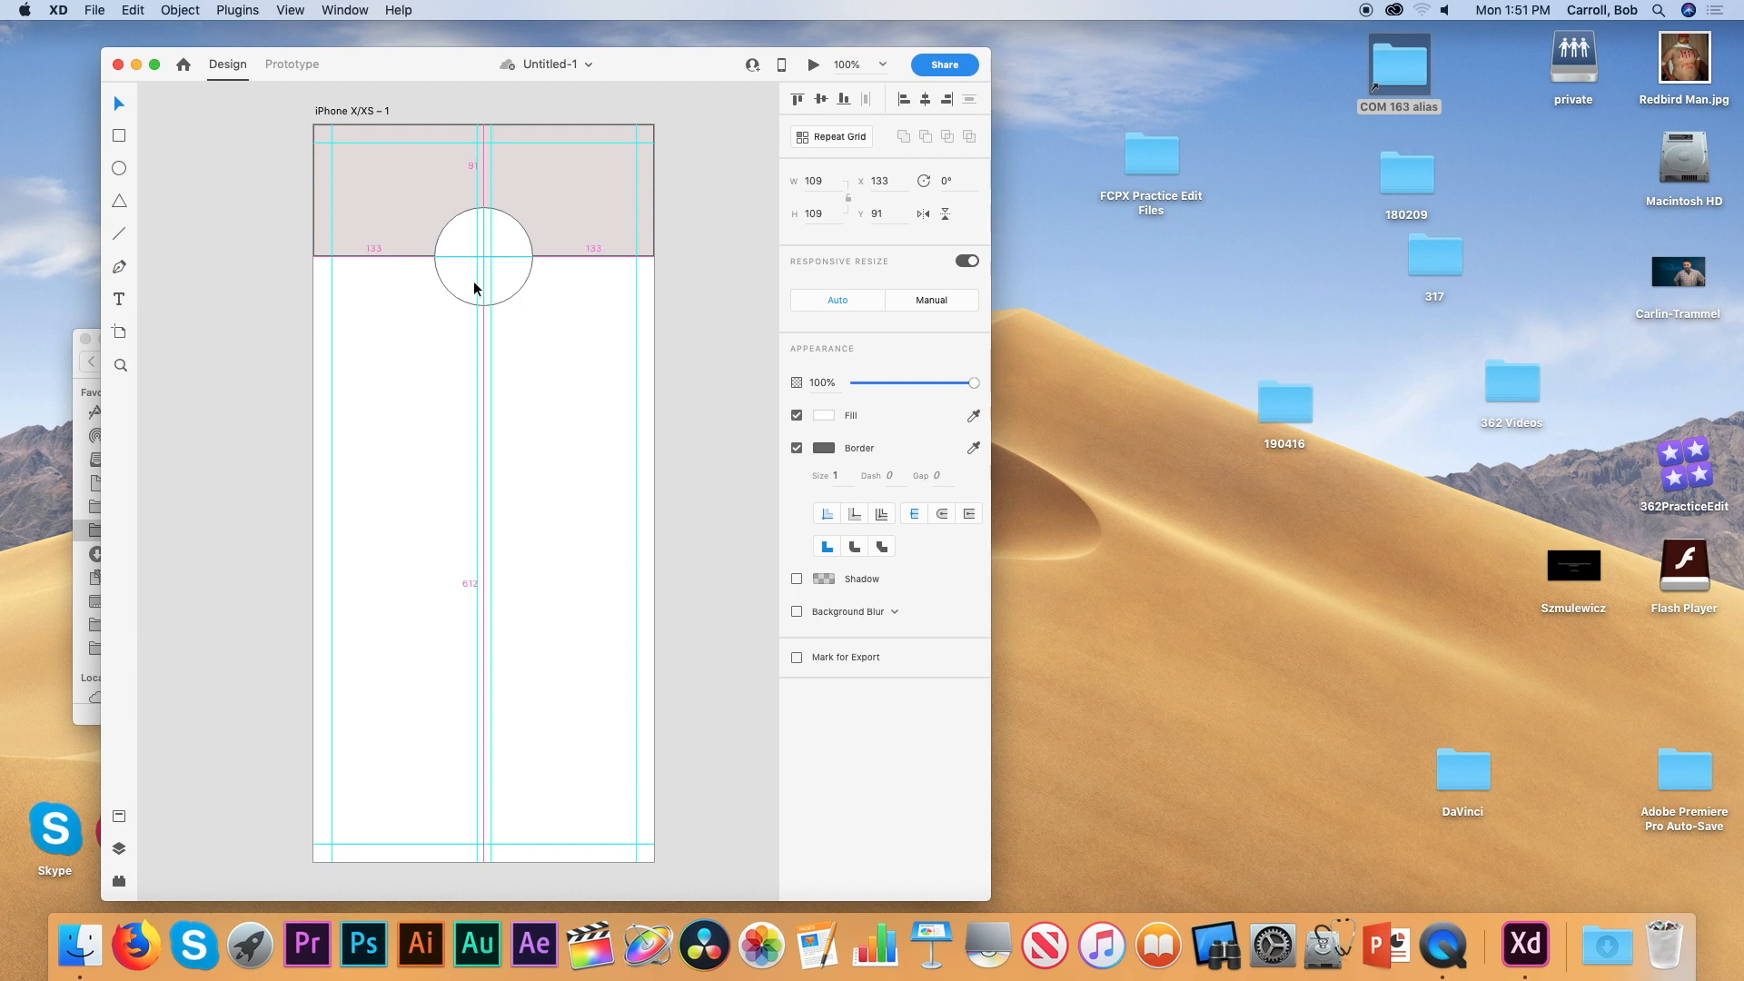
{"action": "left_click_drag", "start_coordinate": [474, 289], "coordinate": [474, 289]}
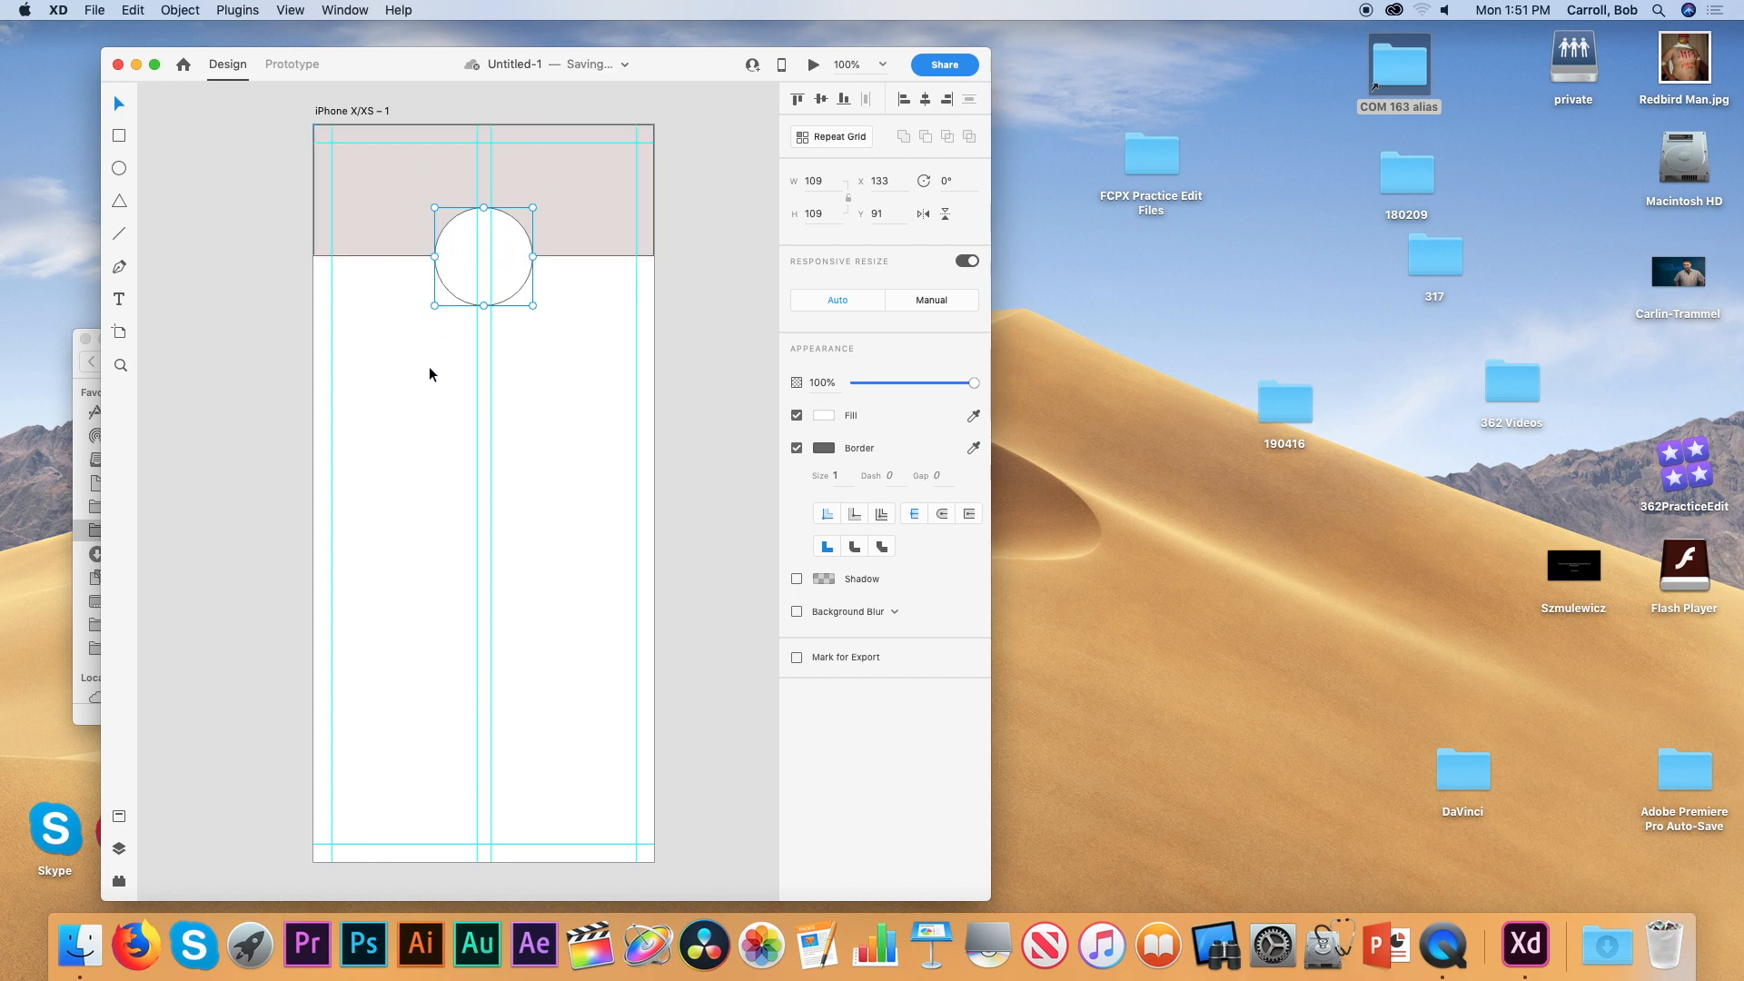
Add a circle-wide text box beneath the circle reading "TV-10" and centre its text
{"action": "left_click", "coordinate": [120, 300]}
{"action": "left_click_drag", "start_coordinate": [434, 320], "coordinate": [535, 338]}
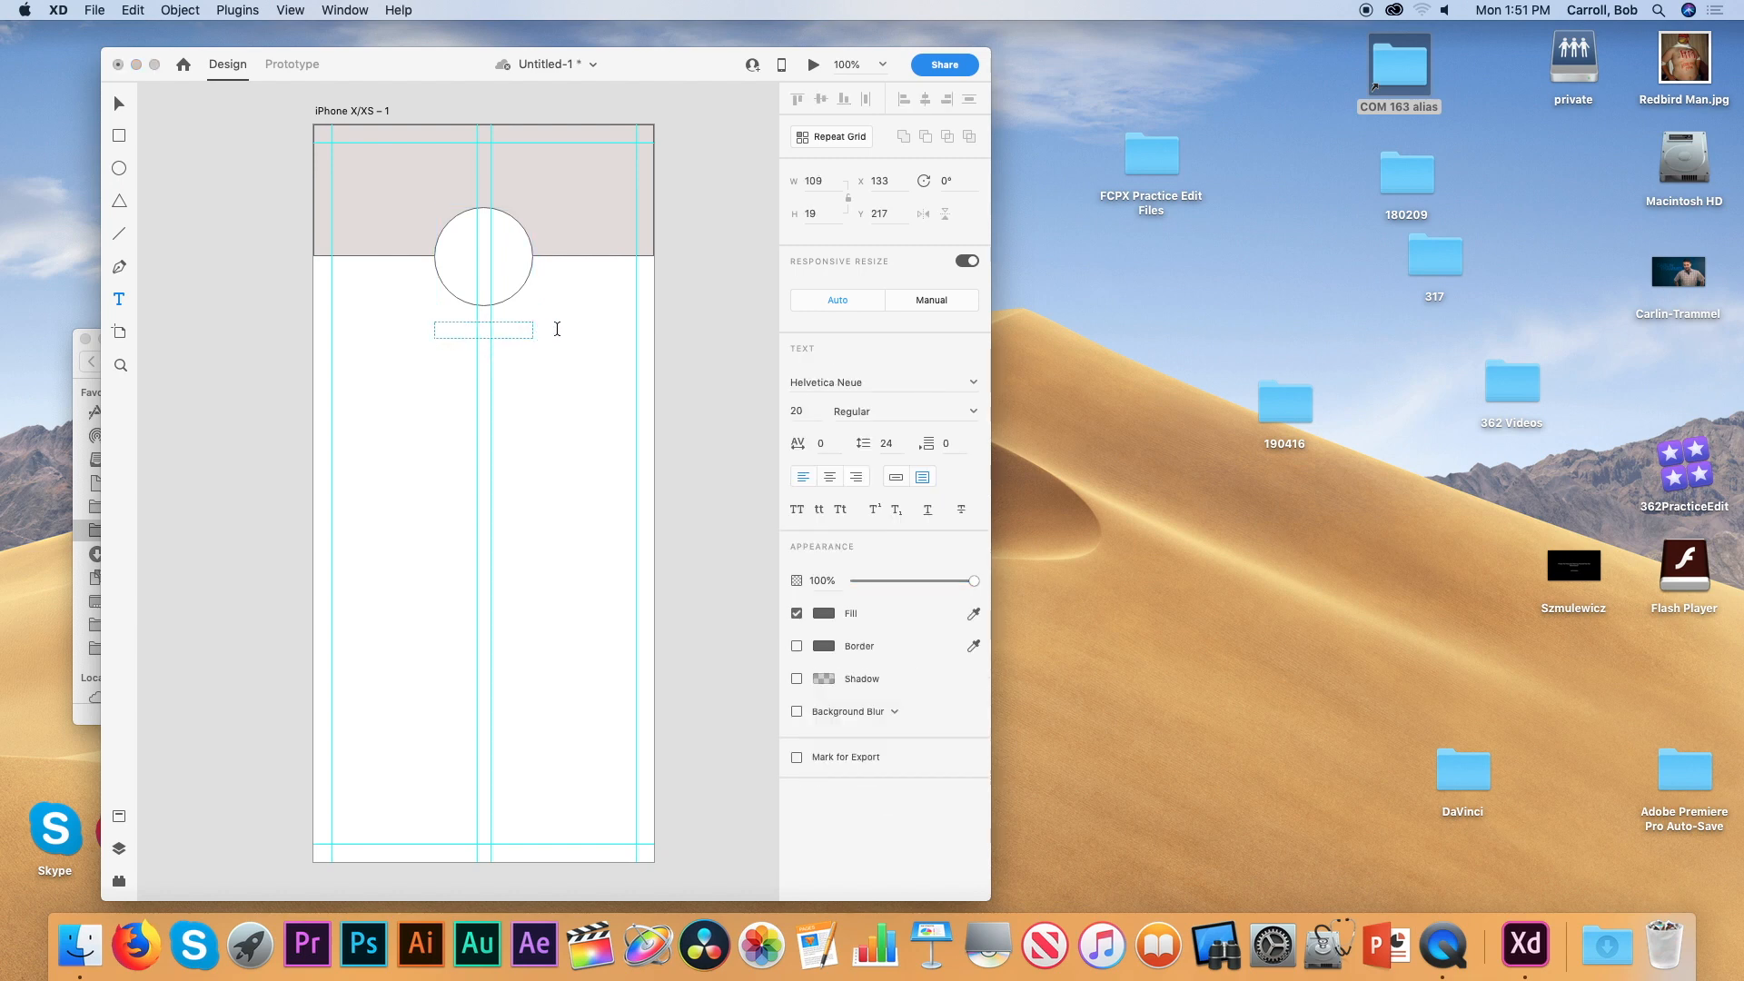
{"action": "type", "text": "TV-10"}
{"action": "left_click", "coordinate": [830, 478]}
Set the TV-10 title to size 23 Bold and extend its text box to a height of 25
{"action": "left_click", "coordinate": [796, 410]}
{"action": "double_click", "coordinate": [511, 333]}
{"action": "left_click", "coordinate": [799, 411]}
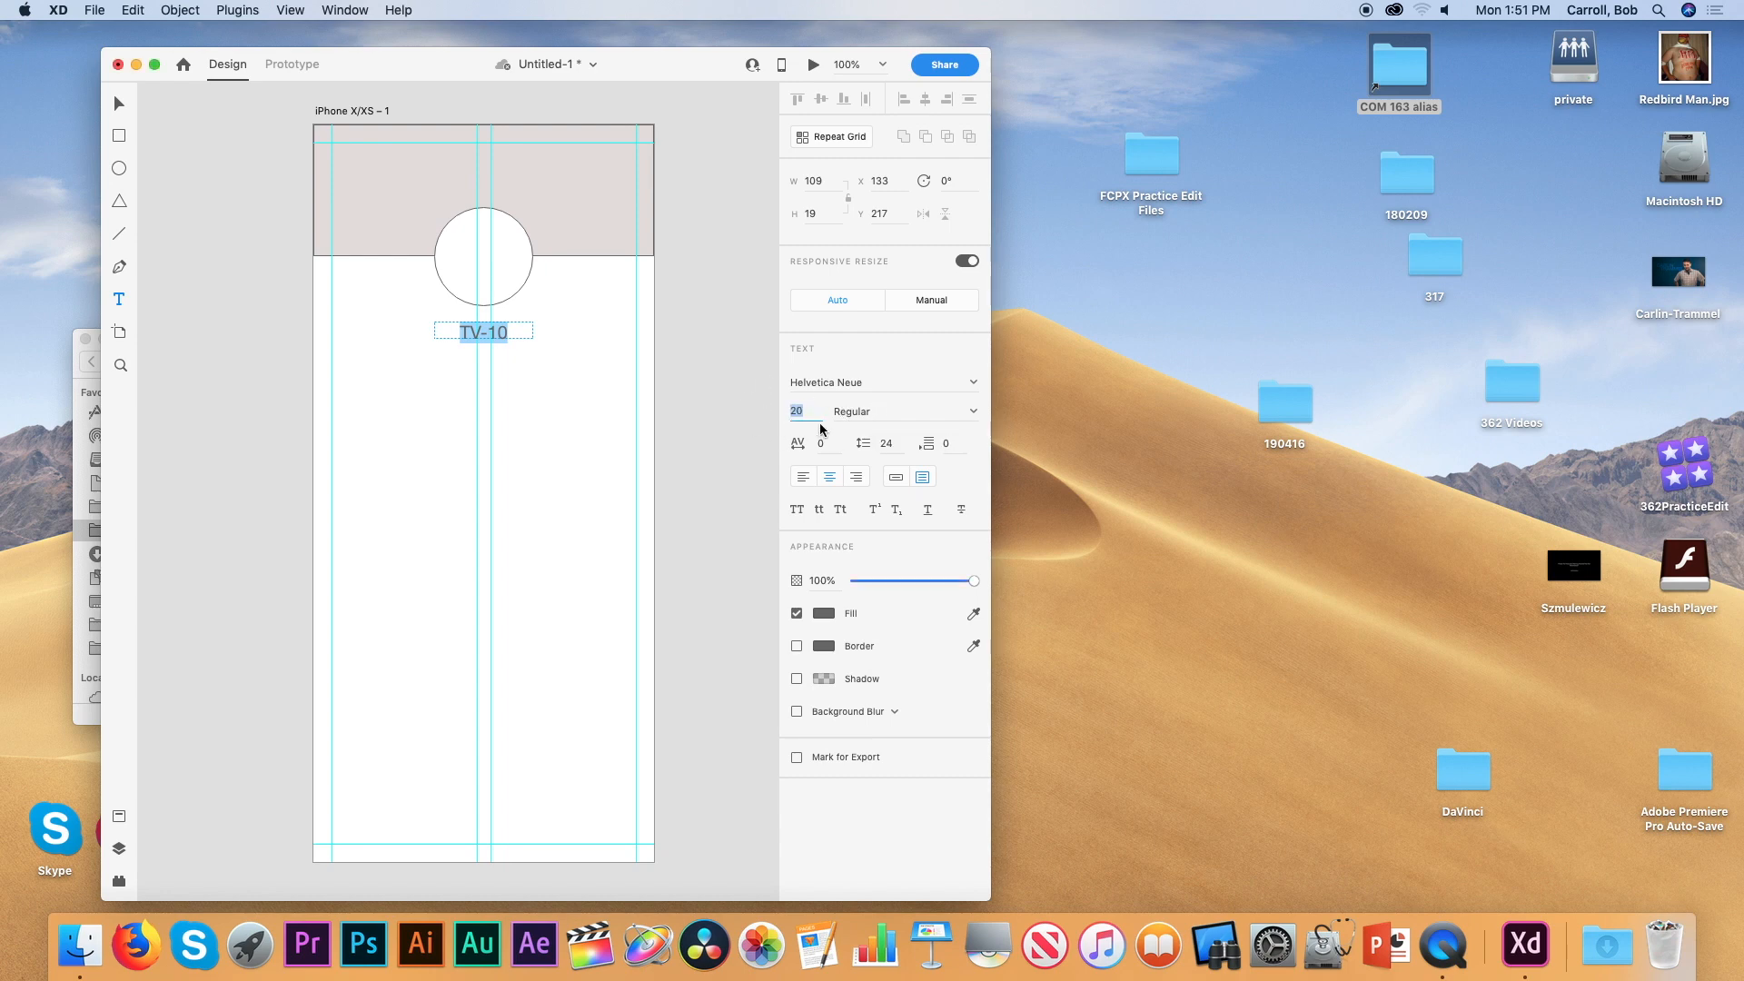
{"action": "key", "text": "Up"}
{"action": "key", "text": "Up"}
{"action": "key", "text": "Up"}
{"action": "key", "text": "Down"}
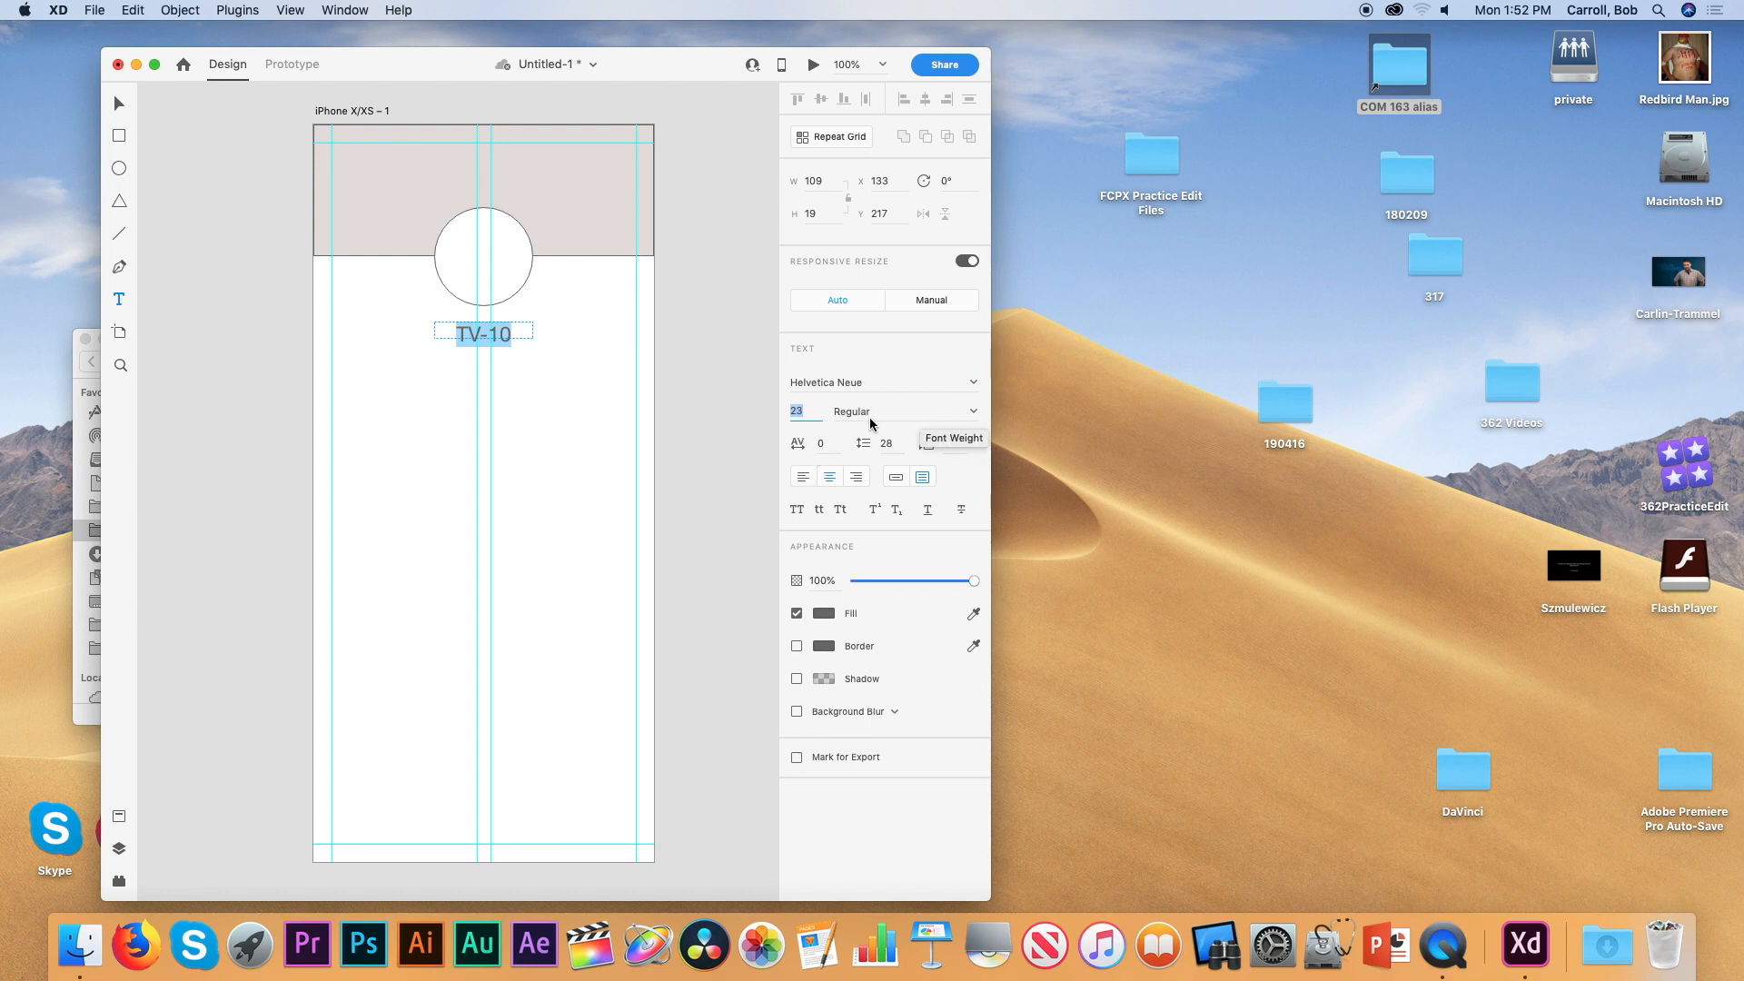
{"action": "left_click", "coordinate": [973, 414]}
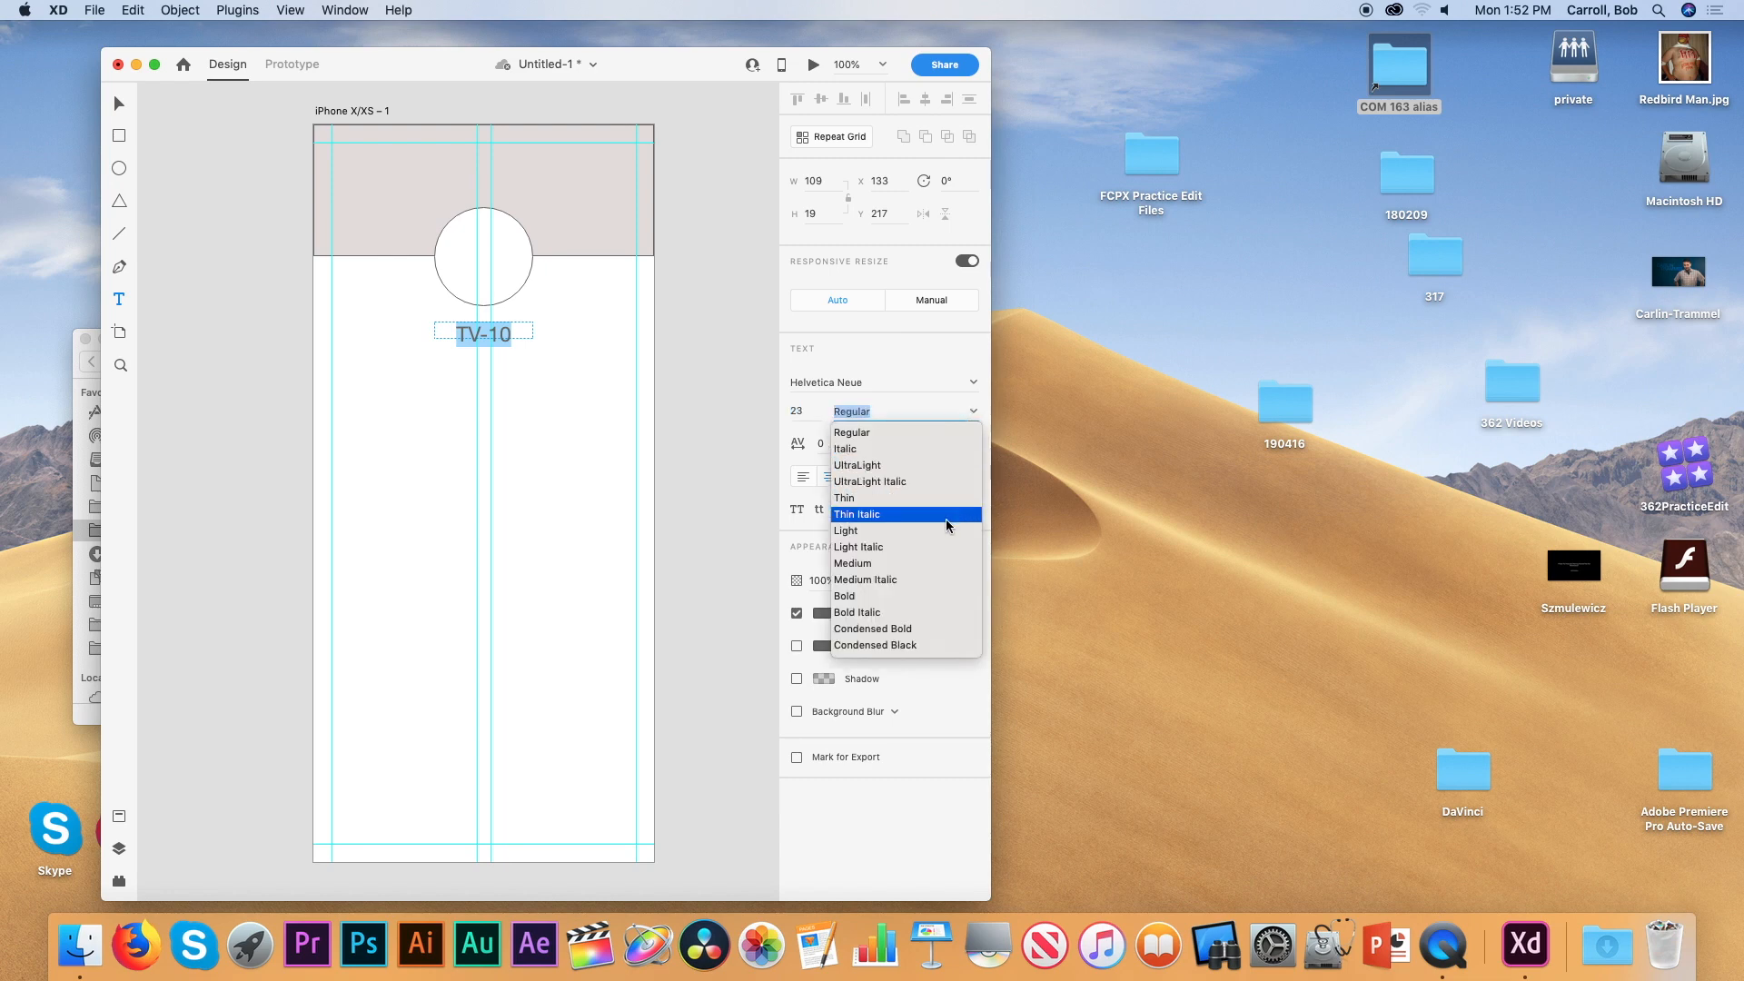
{"action": "left_click", "coordinate": [939, 602]}
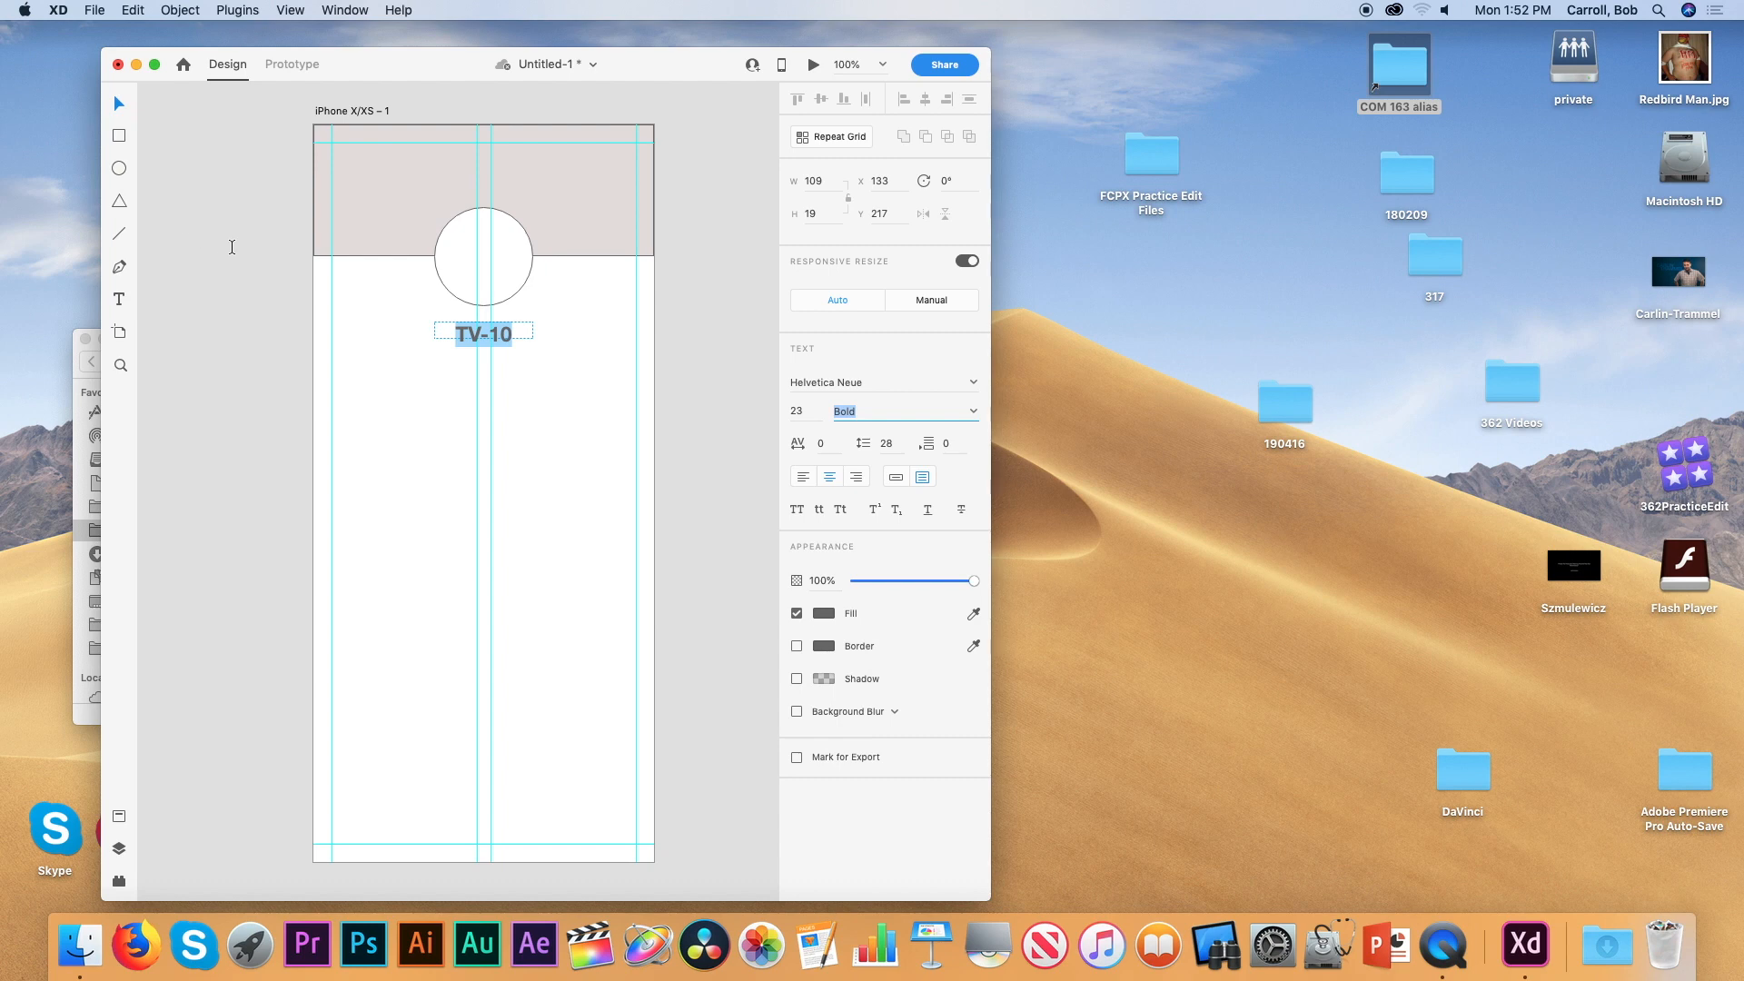
{"action": "key", "text": "Escape"}
{"action": "left_click_drag", "start_coordinate": [483, 338], "coordinate": [483, 343]}
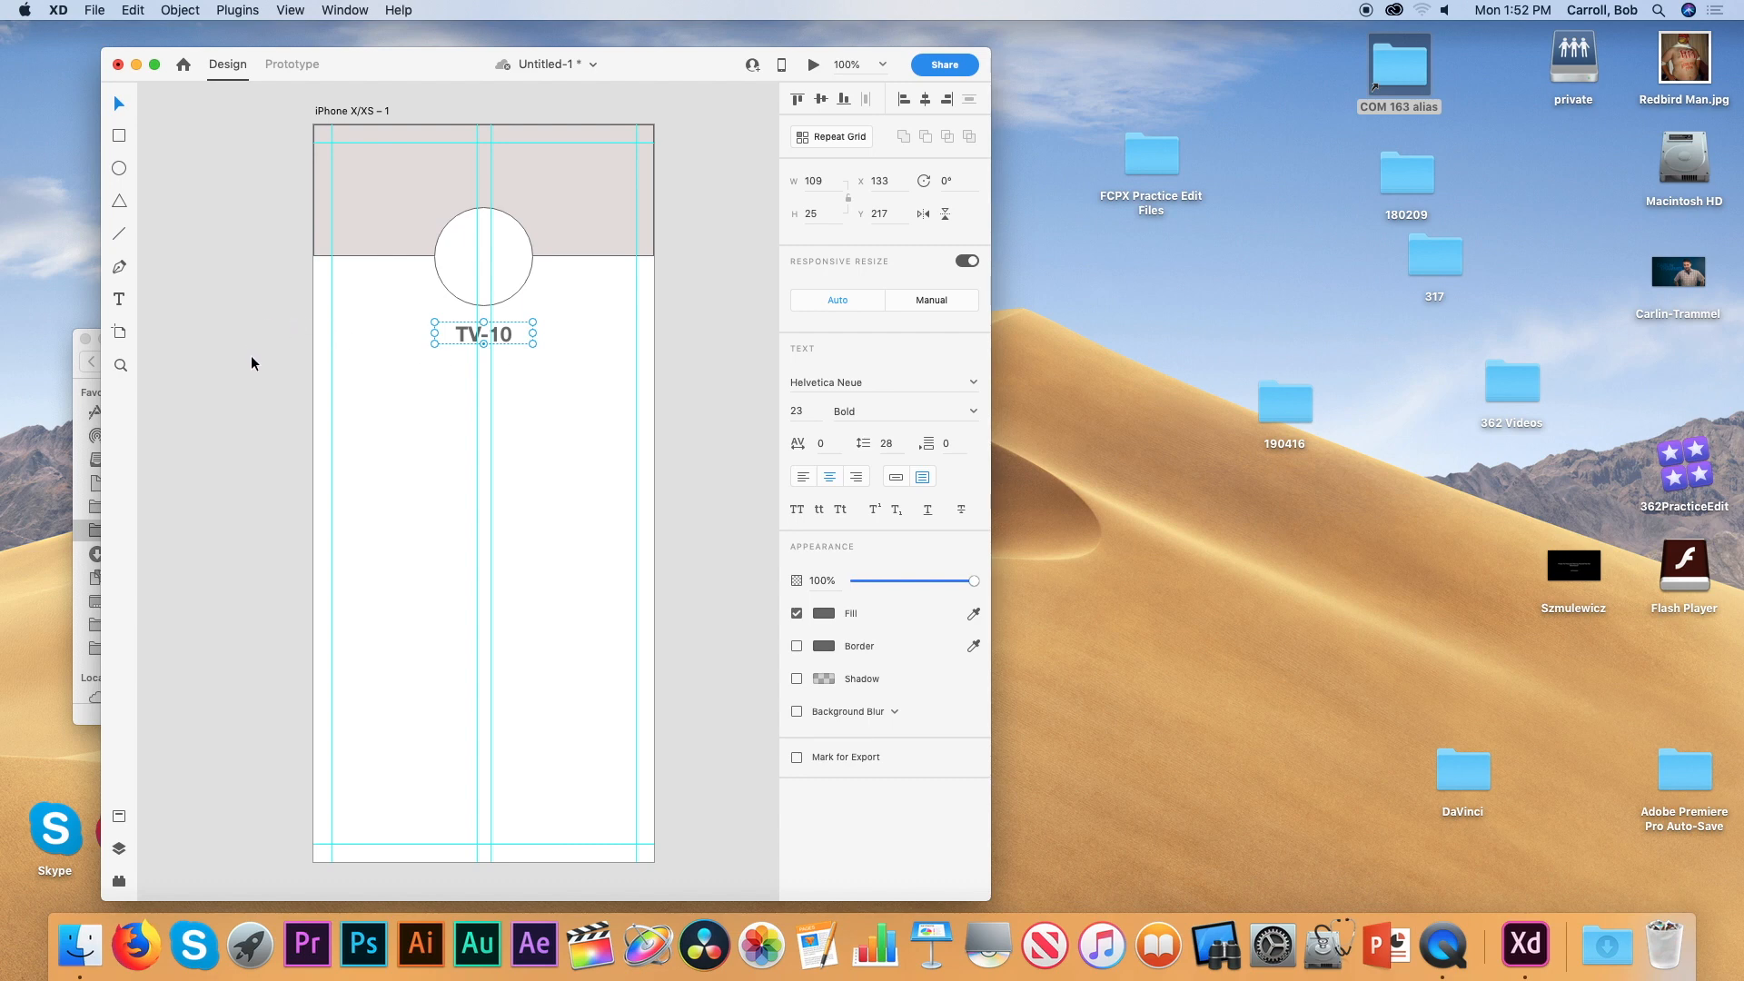
Draw a rectangle about 160 × 110 below the title, between the left margin guide and the first centre guide
{"action": "left_click", "coordinate": [118, 136]}
{"action": "key", "text": "super+s"}
{"action": "mouse_move", "coordinate": [332, 352]}
{"action": "left_mouse_down"}
{"action": "mouse_move", "coordinate": [474, 481]}
{"action": "mouse_move", "coordinate": [477, 449]}
{"action": "left_mouse_up"}
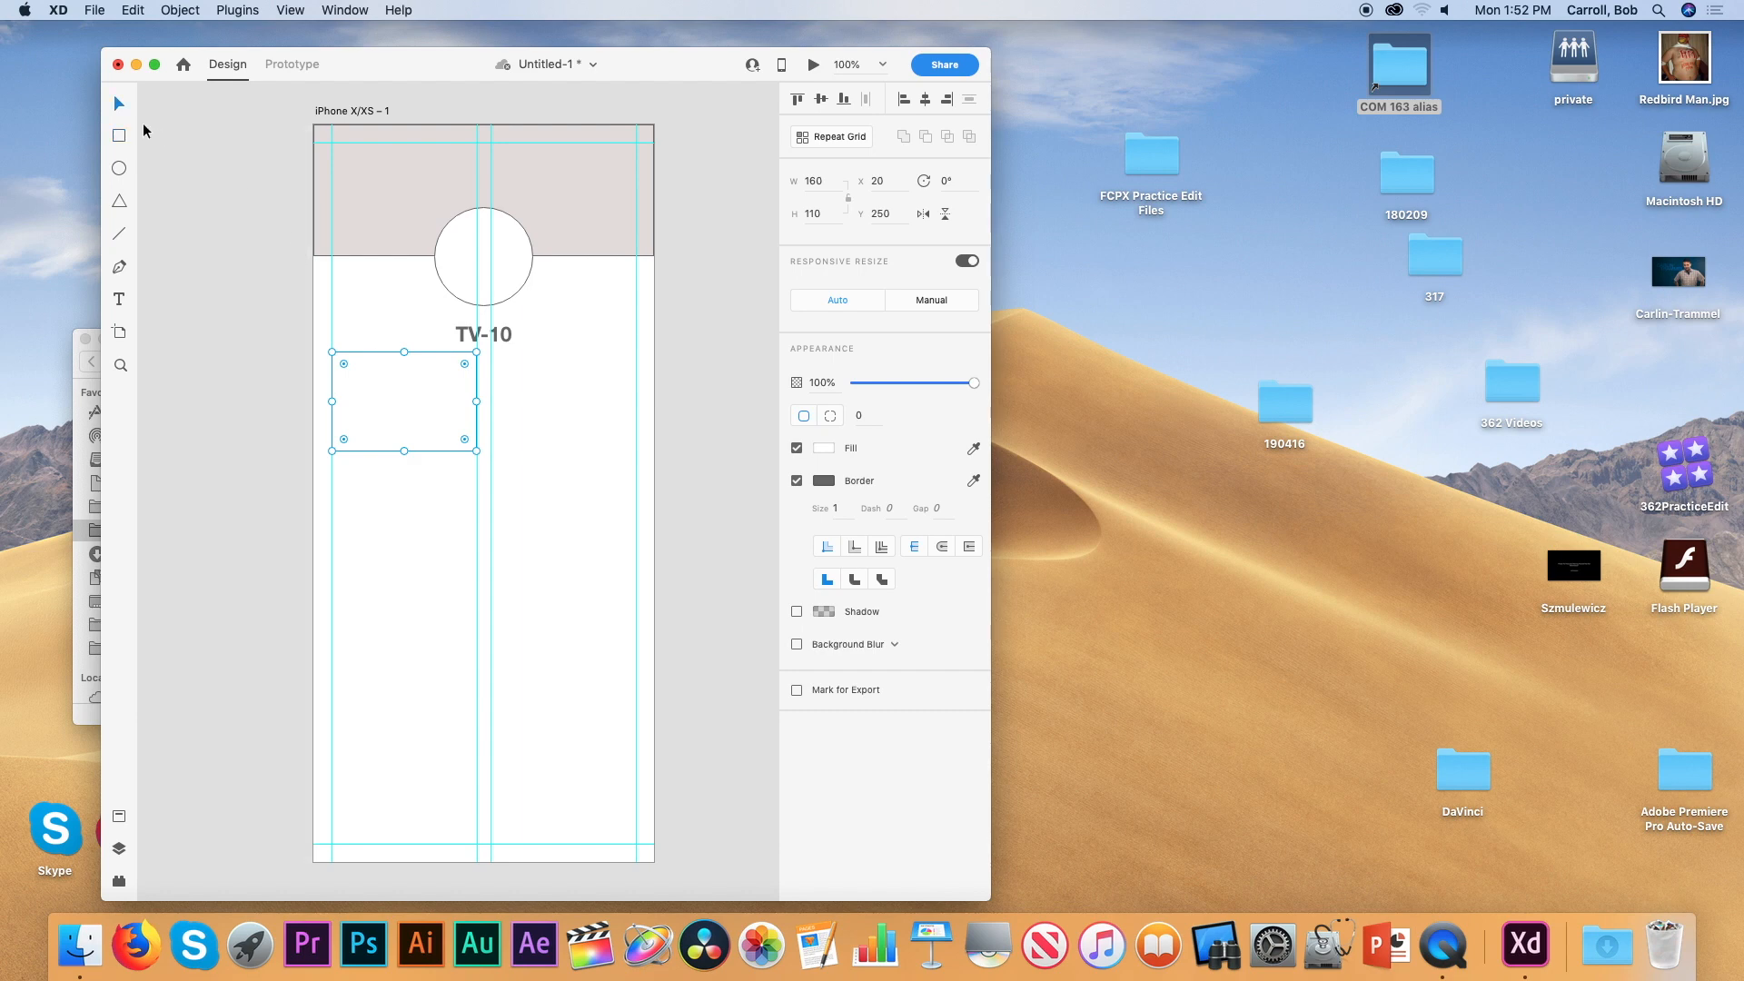
Move the new rectangle down to Y 259 so its gap to the title matches the 17 gap above the title
{"action": "key", "text": "v"}
{"action": "key", "text": "super+s"}
{"action": "left_click_drag", "start_coordinate": [395, 405], "coordinate": [397, 419]}
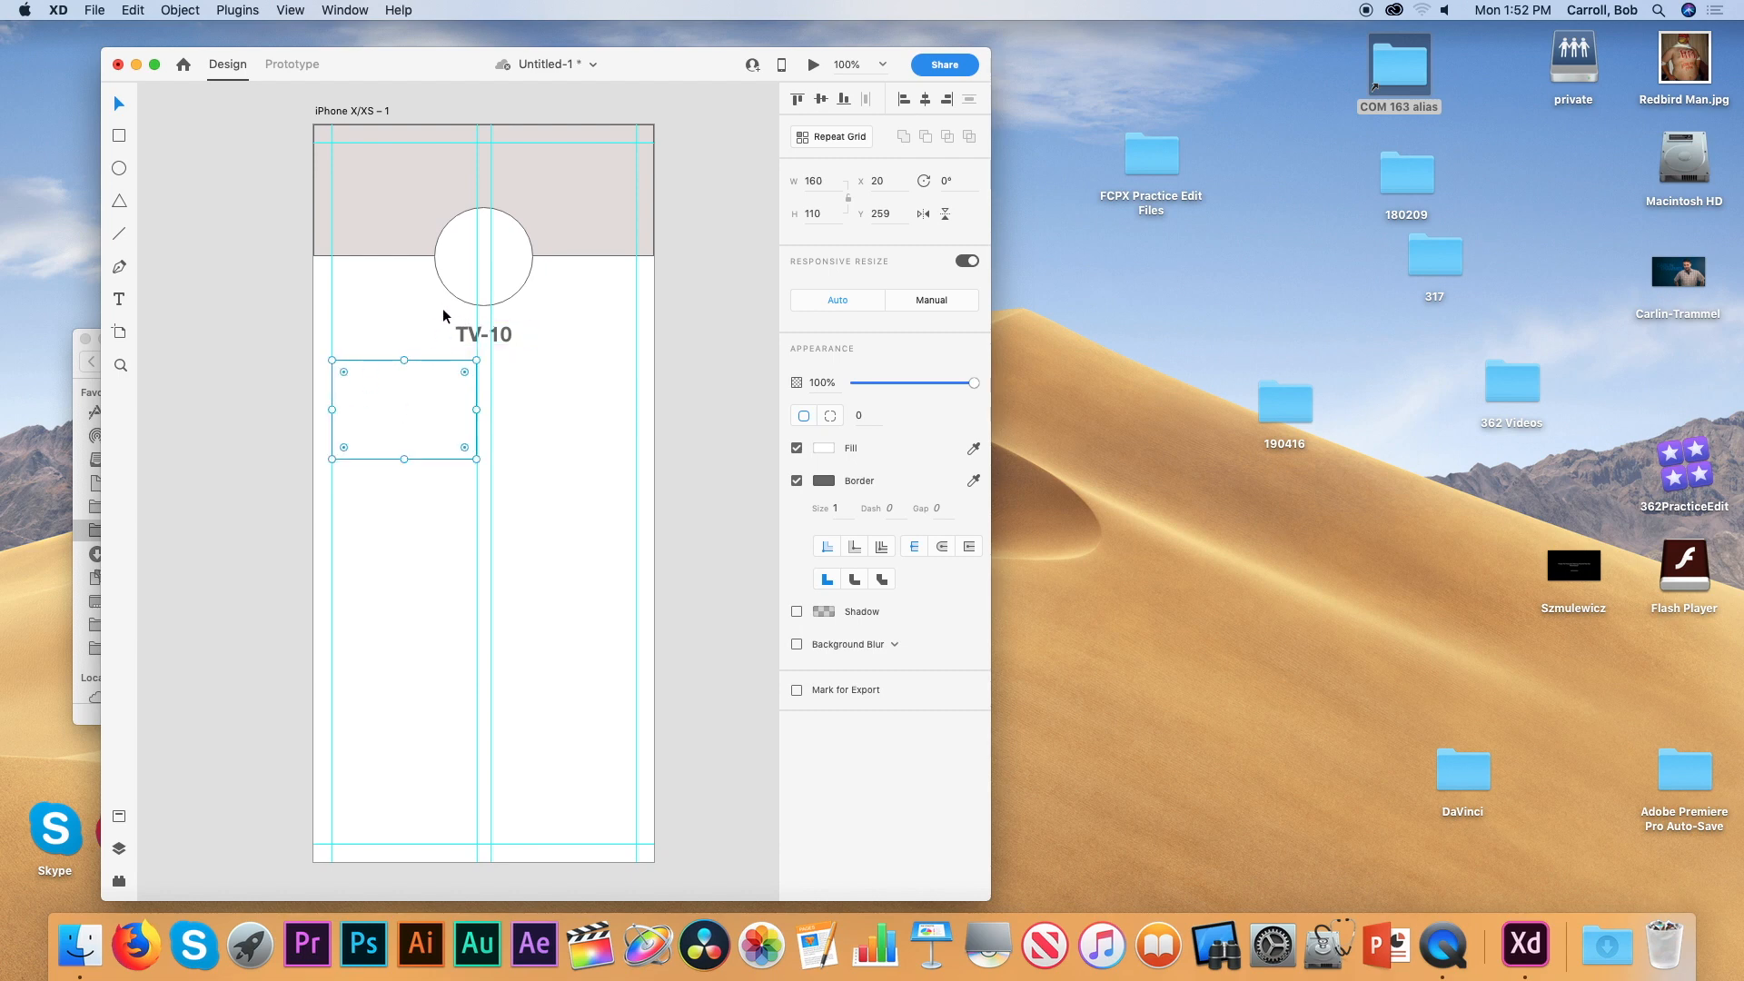
{"action": "left_click_drag", "start_coordinate": [396, 423], "coordinate": [398, 422]}
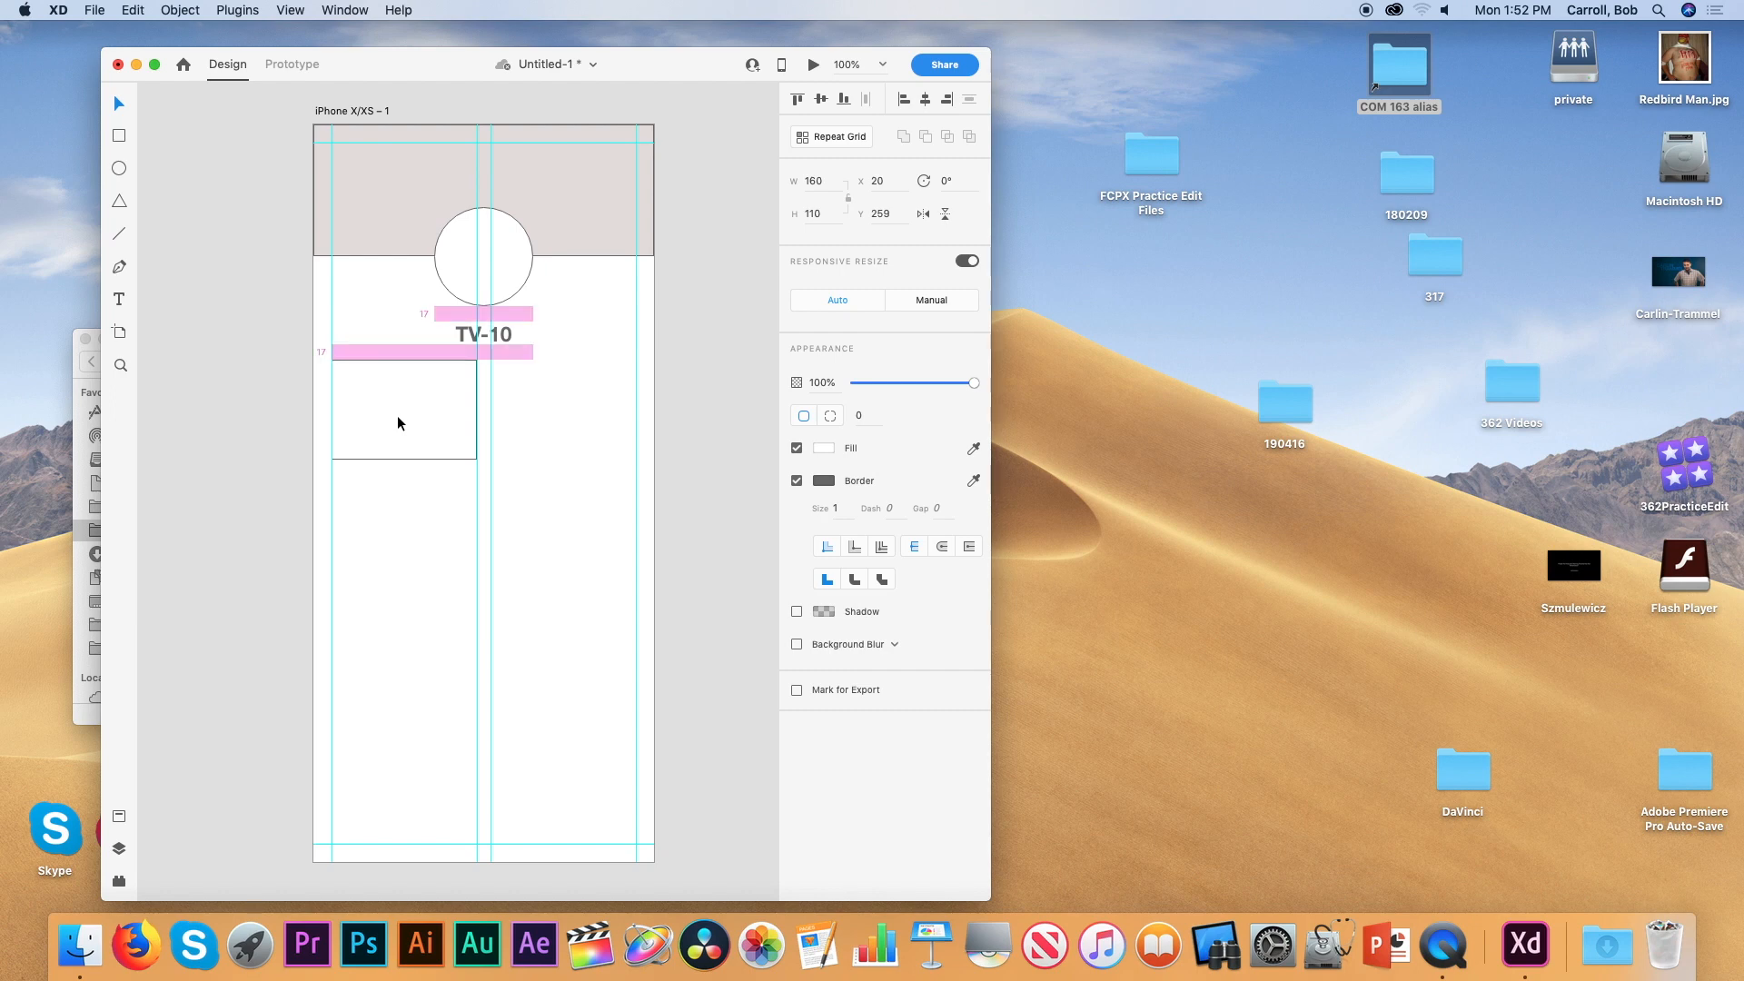
{"action": "left_click_drag", "start_coordinate": [398, 422], "coordinate": [398, 422]}
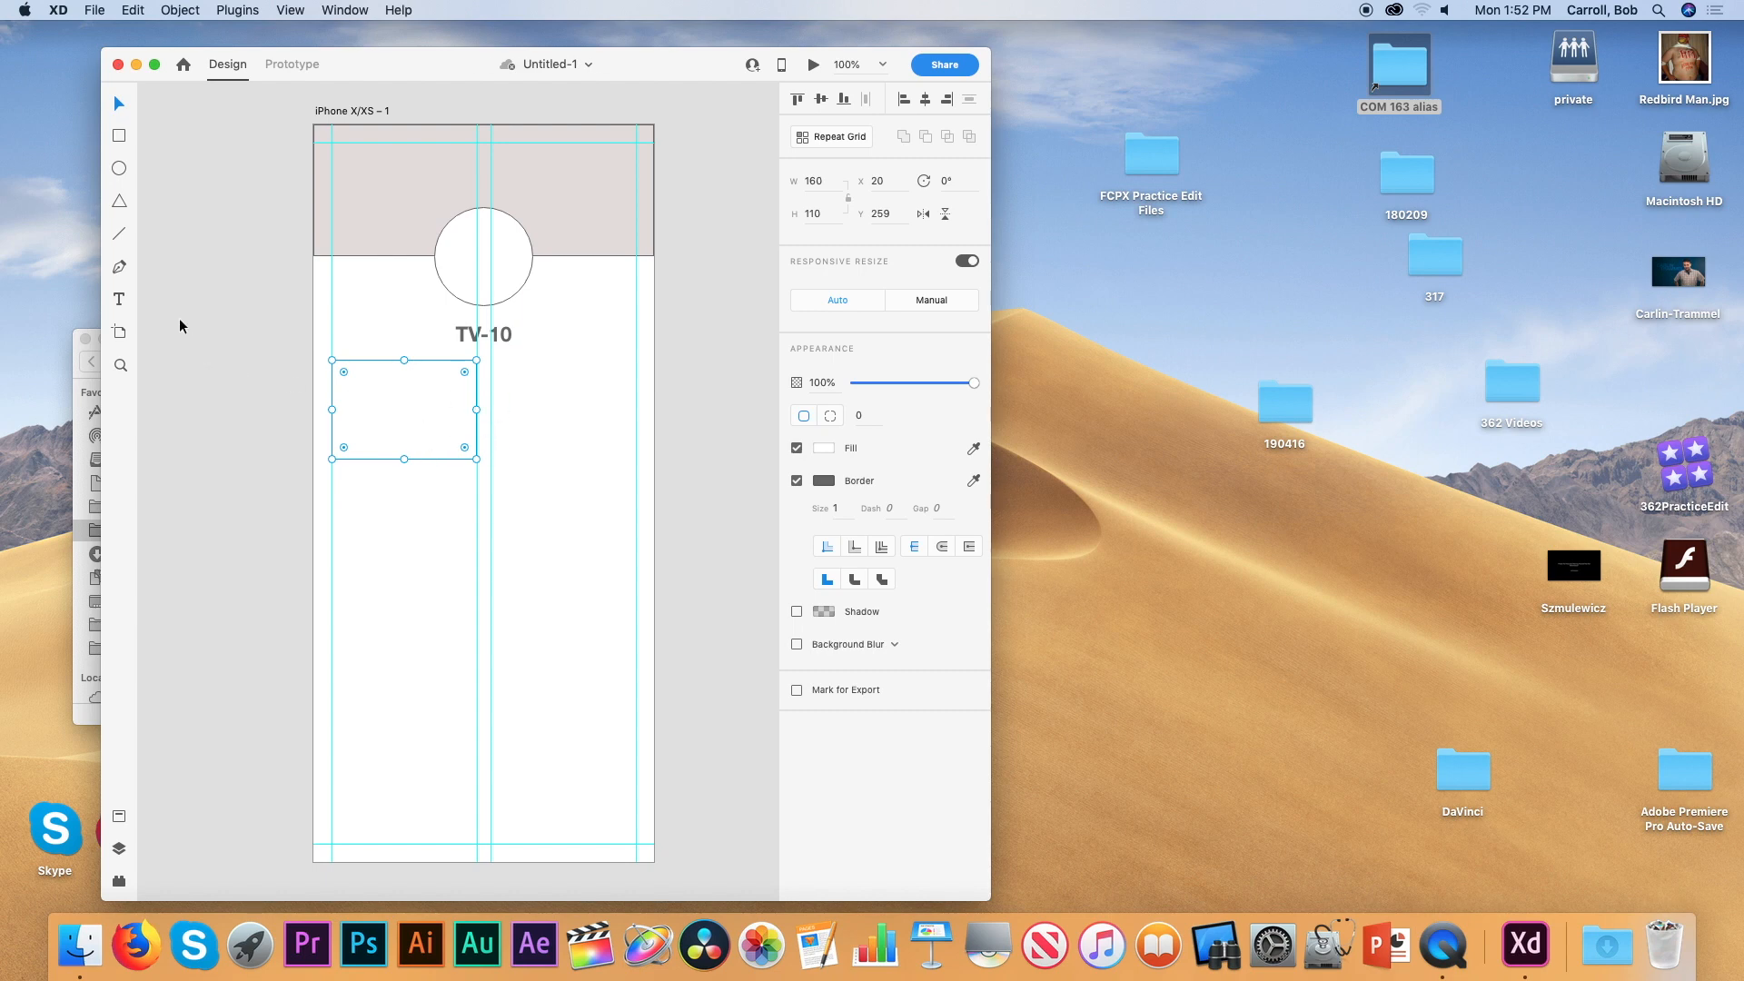
Add a text box about 160 × 27 beneath the rectangle, between the same guides, reading "NAME"
{"action": "left_click", "coordinate": [119, 300]}
{"action": "left_click_drag", "start_coordinate": [333, 475], "coordinate": [476, 501]}
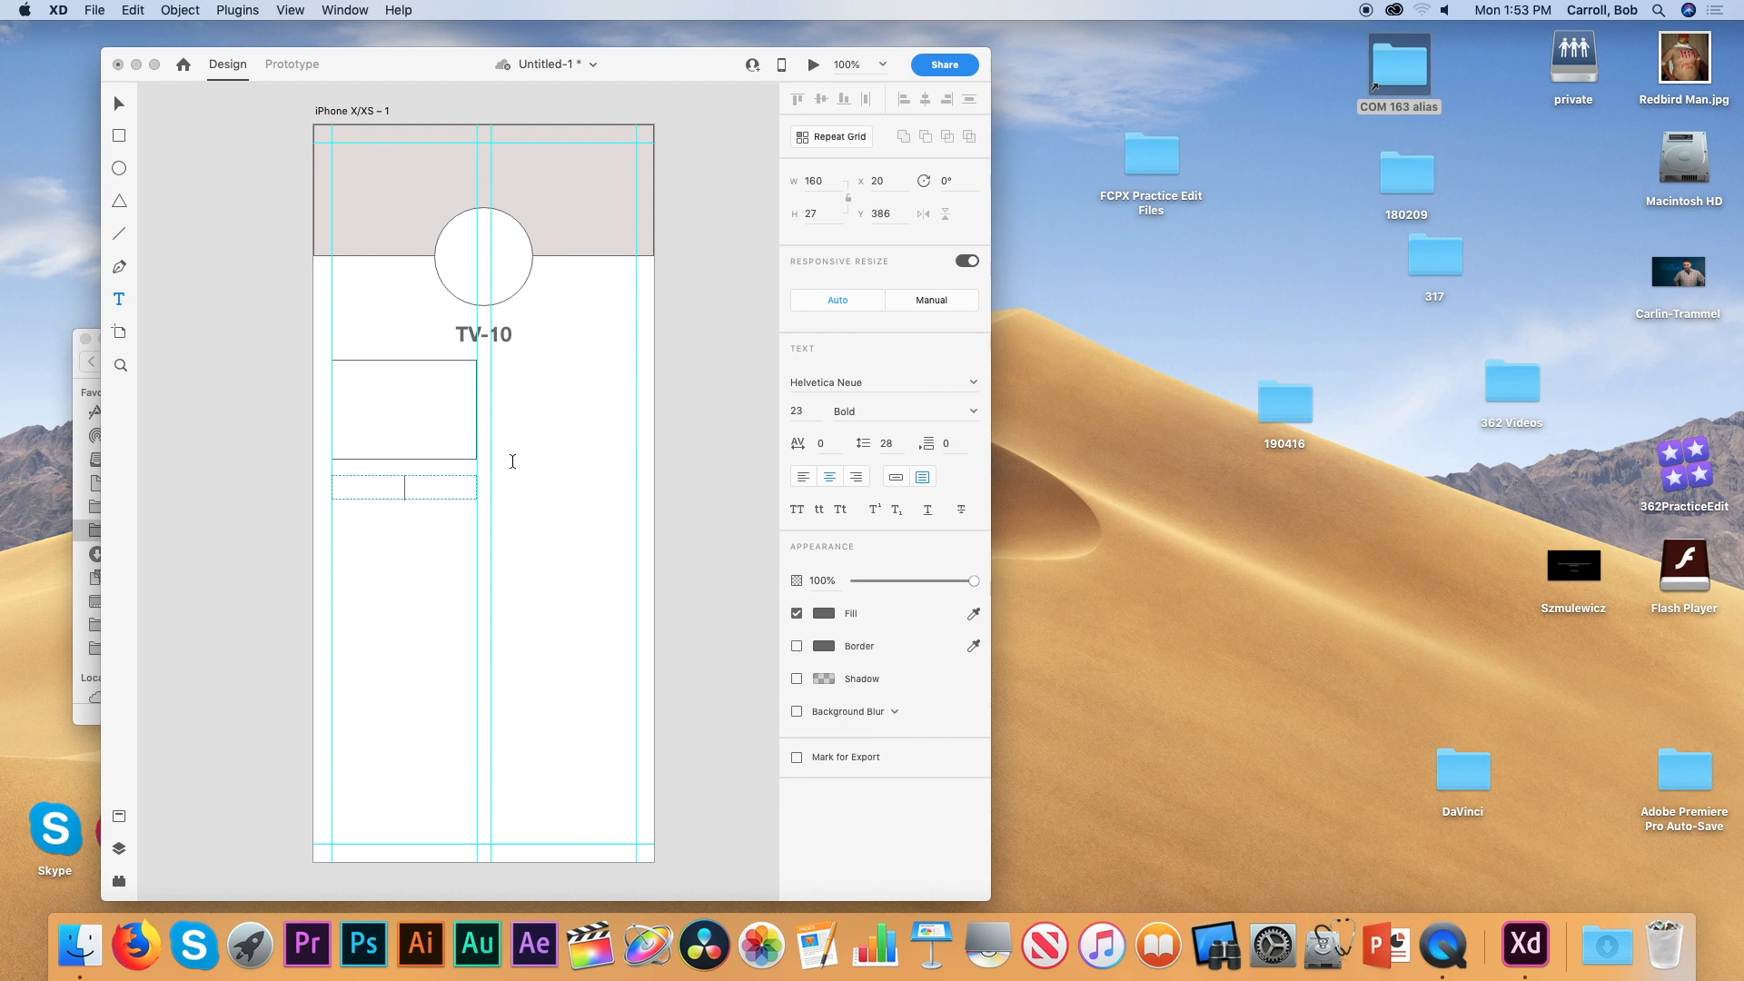
{"action": "type", "text": "N"}
{"action": "type", "text": "AMWE"}
{"action": "key", "text": "BackSpace"}
{"action": "key", "text": "BackSpace"}
{"action": "type", "text": "e"}
{"action": "key", "text": "BackSpace"}
{"action": "type", "text": "E"}
Set the NAME label to size 17 in Regular weight
{"action": "left_click", "coordinate": [119, 103]}
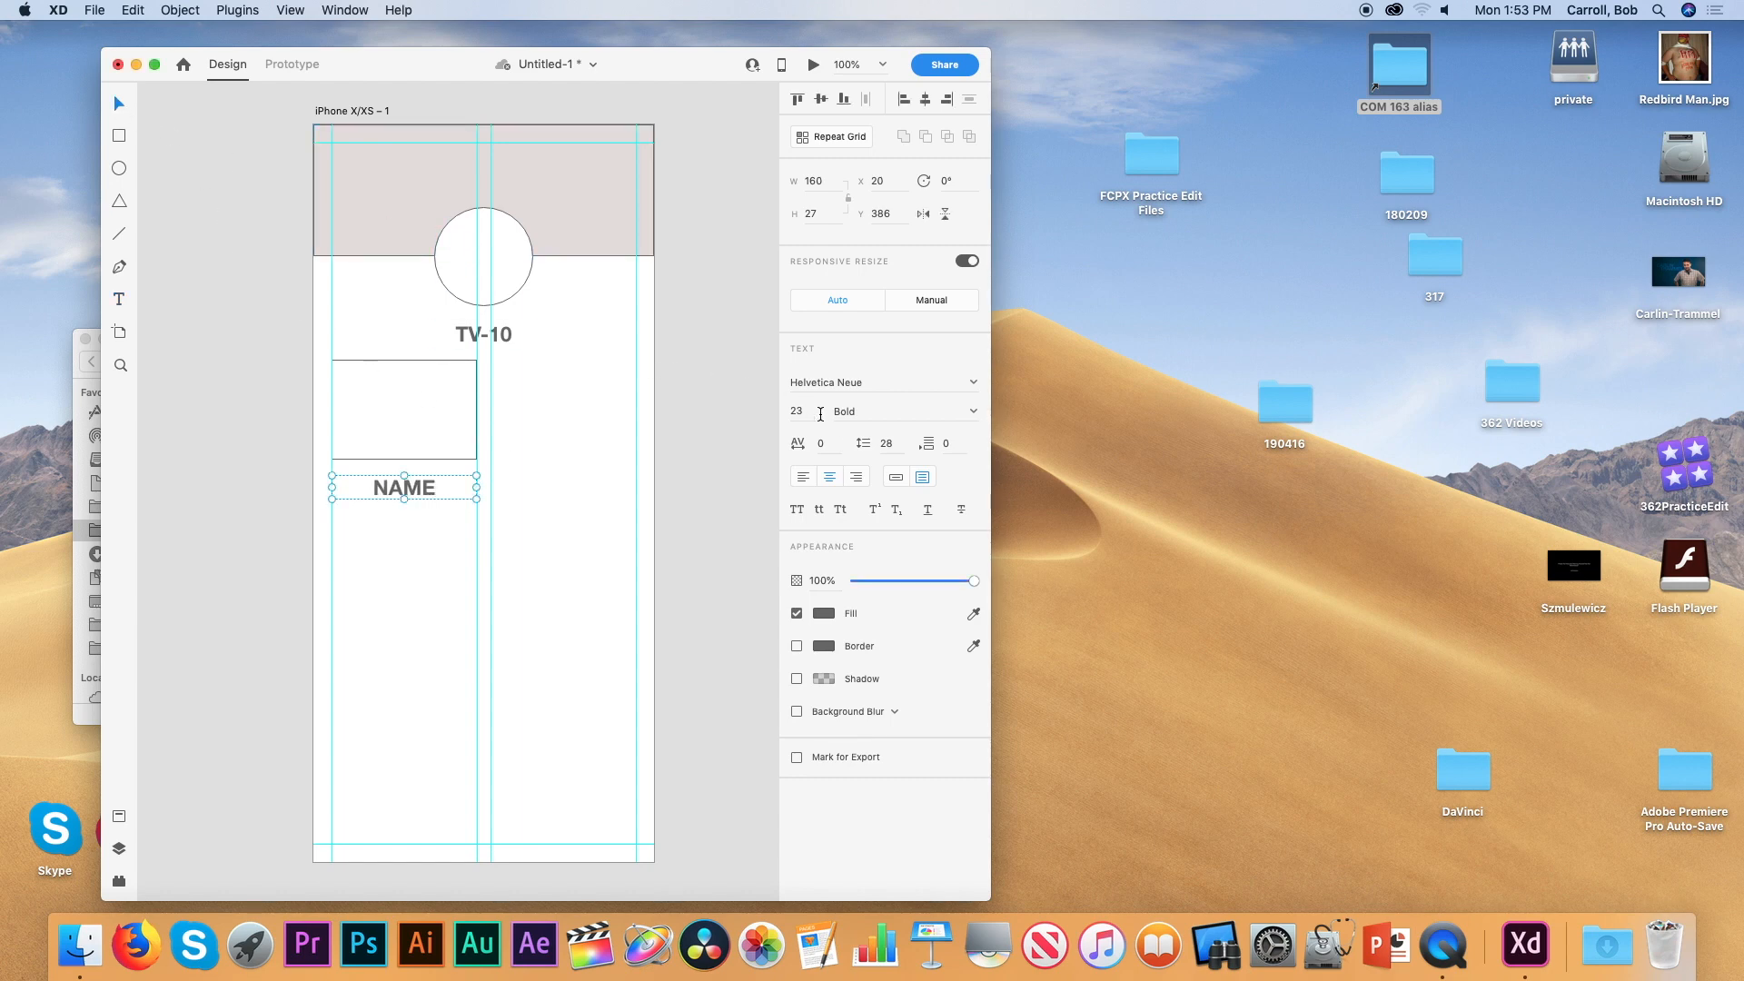
{"action": "left_click_drag", "start_coordinate": [804, 413], "coordinate": [780, 410]}
{"action": "type", "text": "20"}
{"action": "key", "text": "Return"}
{"action": "left_click", "coordinate": [973, 411]}
{"action": "left_click", "coordinate": [885, 433]}
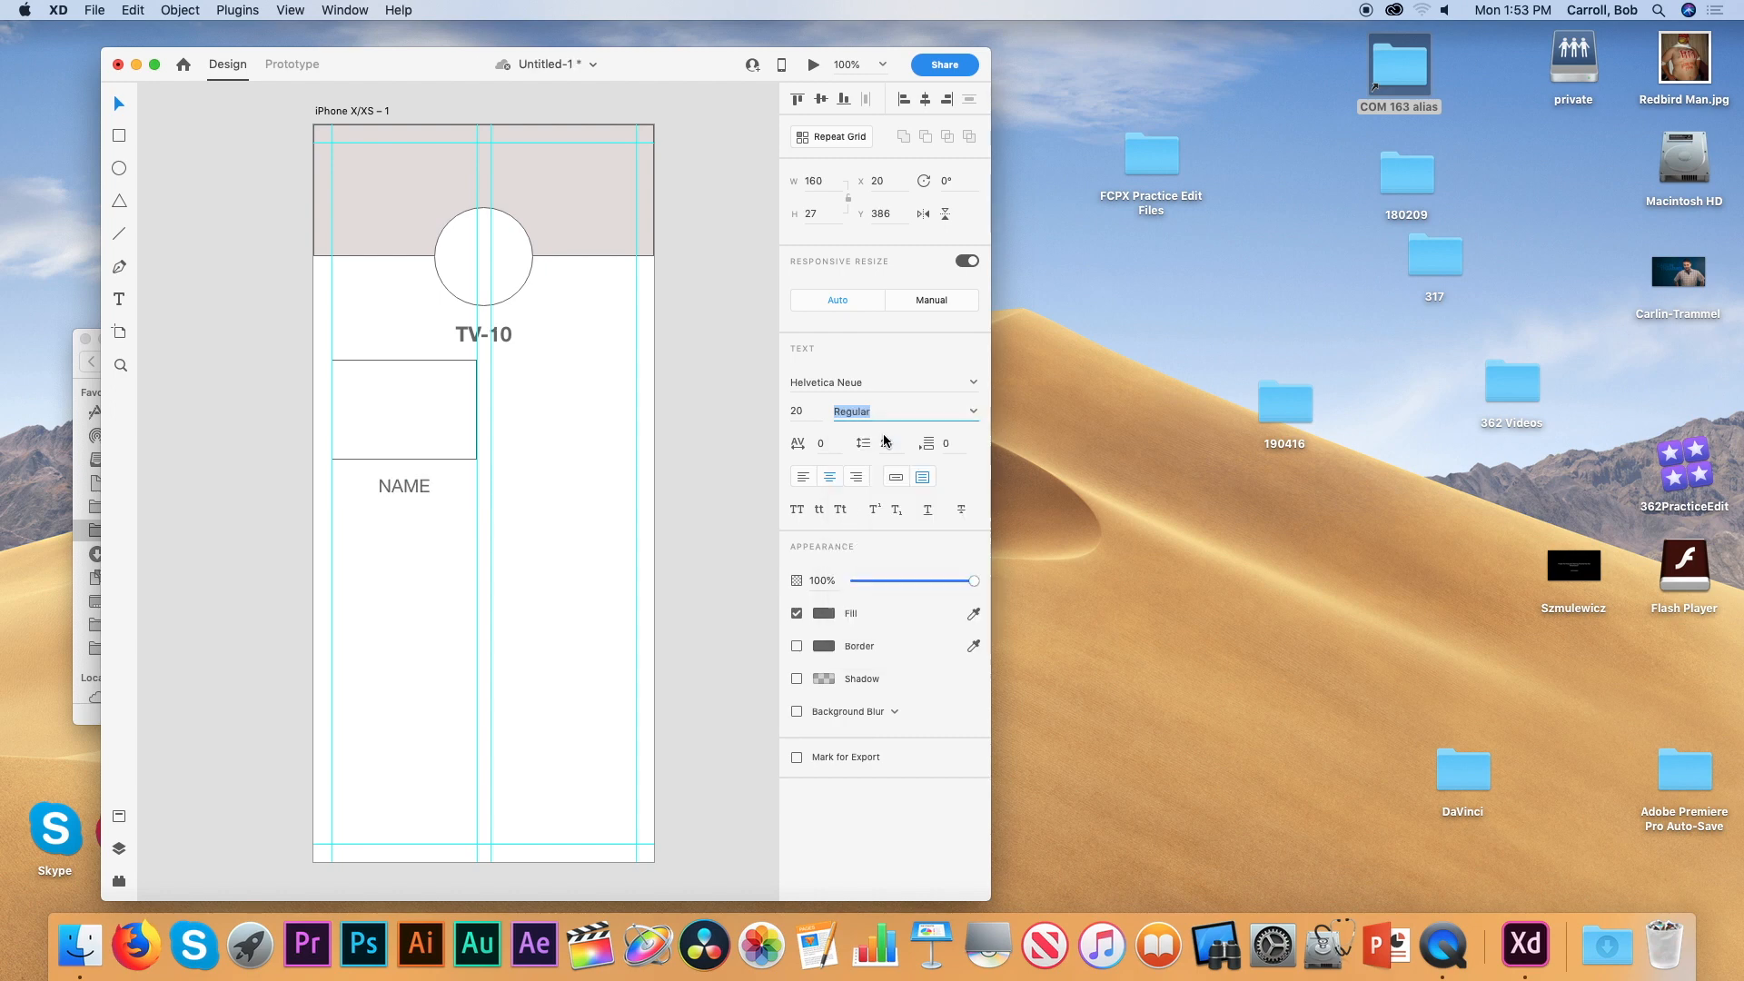
{"action": "left_click", "coordinate": [795, 410]}
{"action": "type", "text": "18"}
{"action": "key", "text": "Return"}
{"action": "key", "text": "Down"}
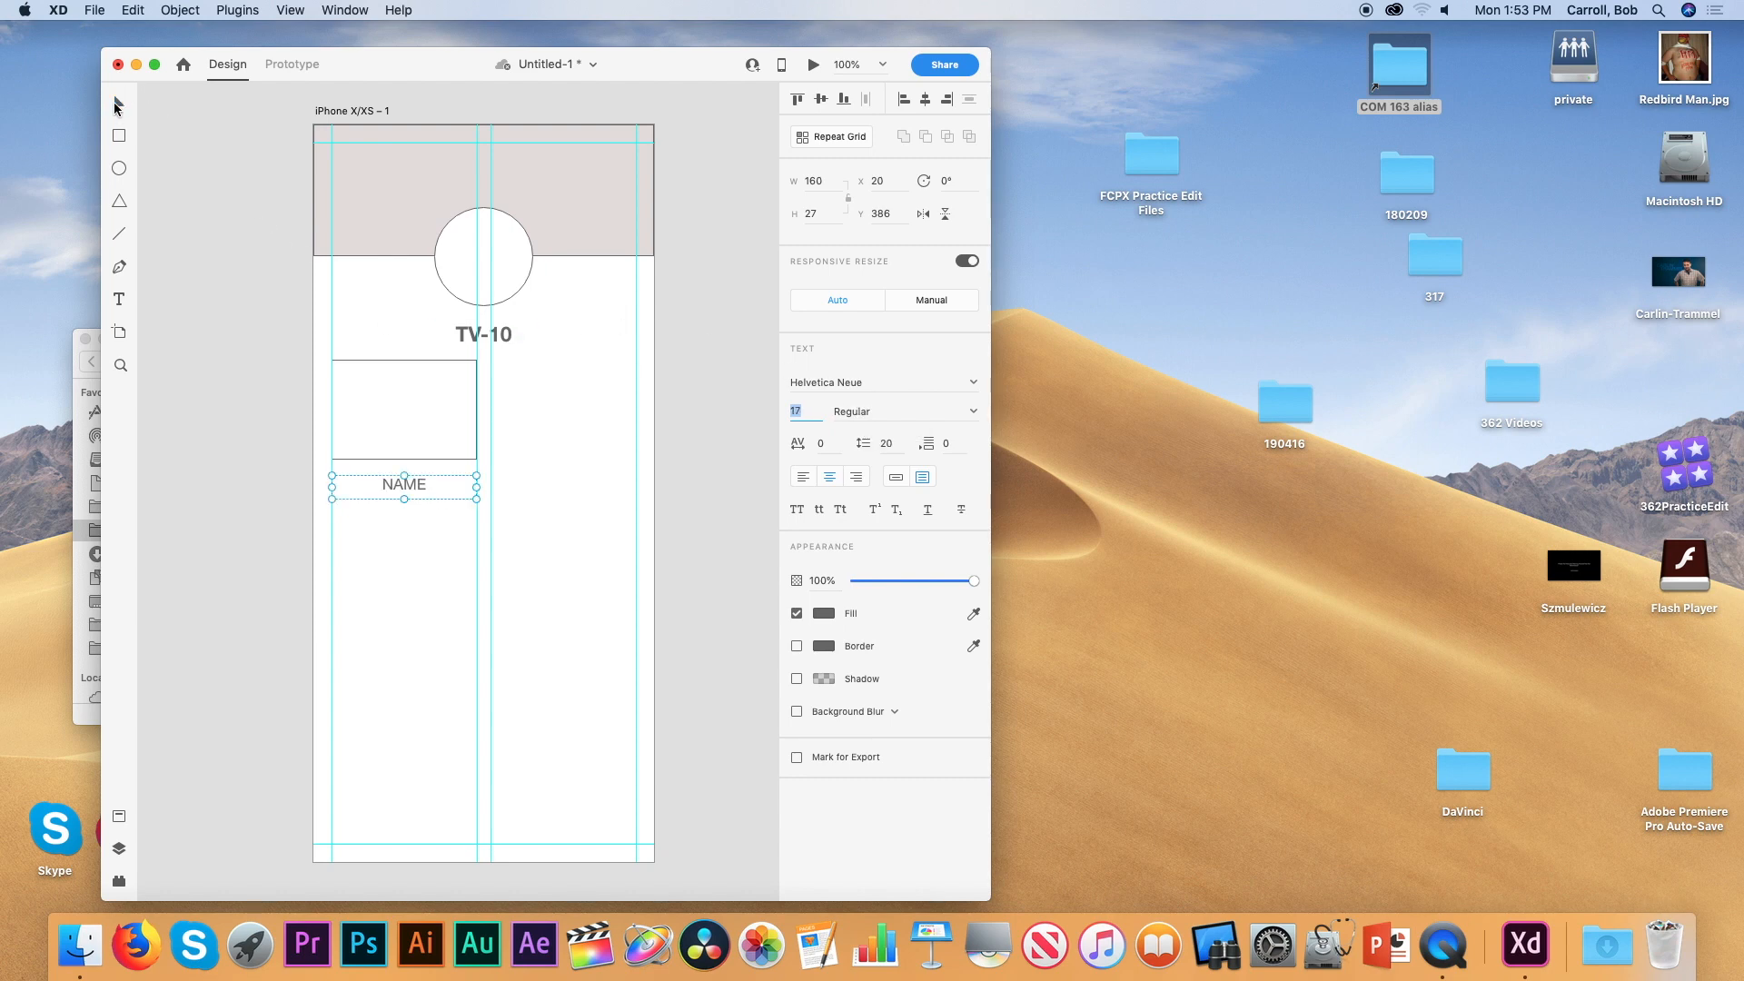
Move the NAME label up to Y 374, directly beneath the rectangle
{"action": "left_click_drag", "start_coordinate": [417, 485], "coordinate": [419, 477]}
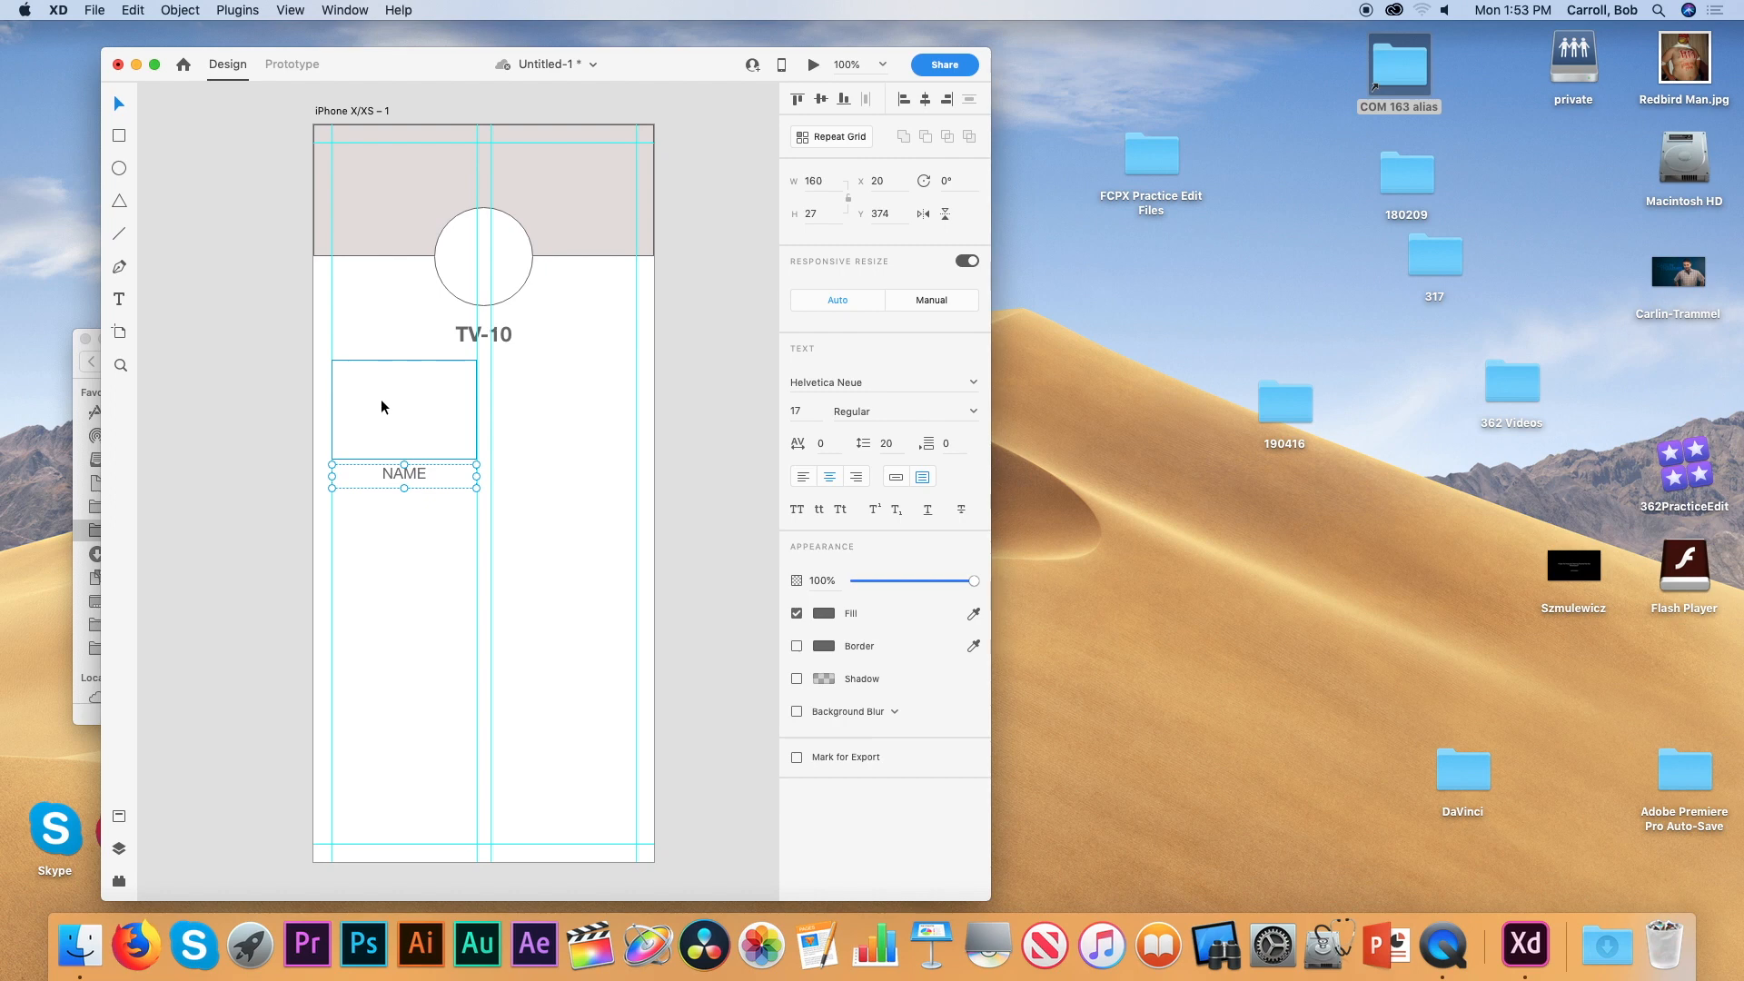
{"action": "left_click", "coordinate": [227, 265]}
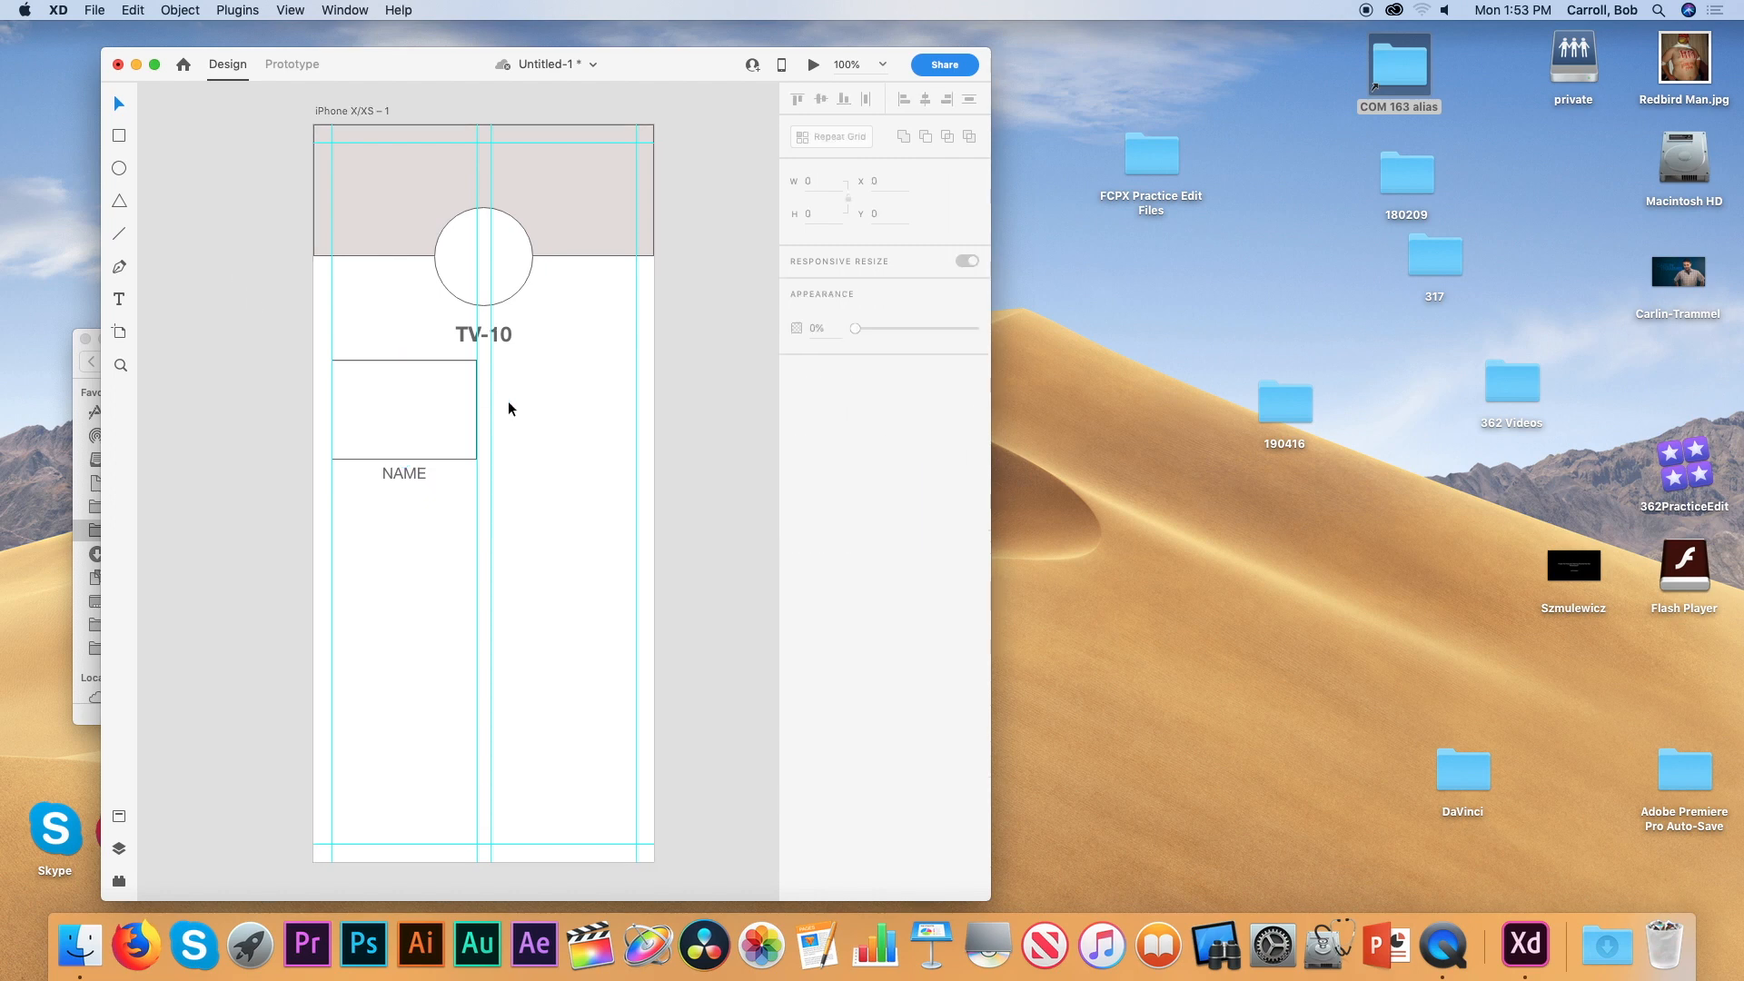
{"action": "left_click", "coordinate": [416, 423]}
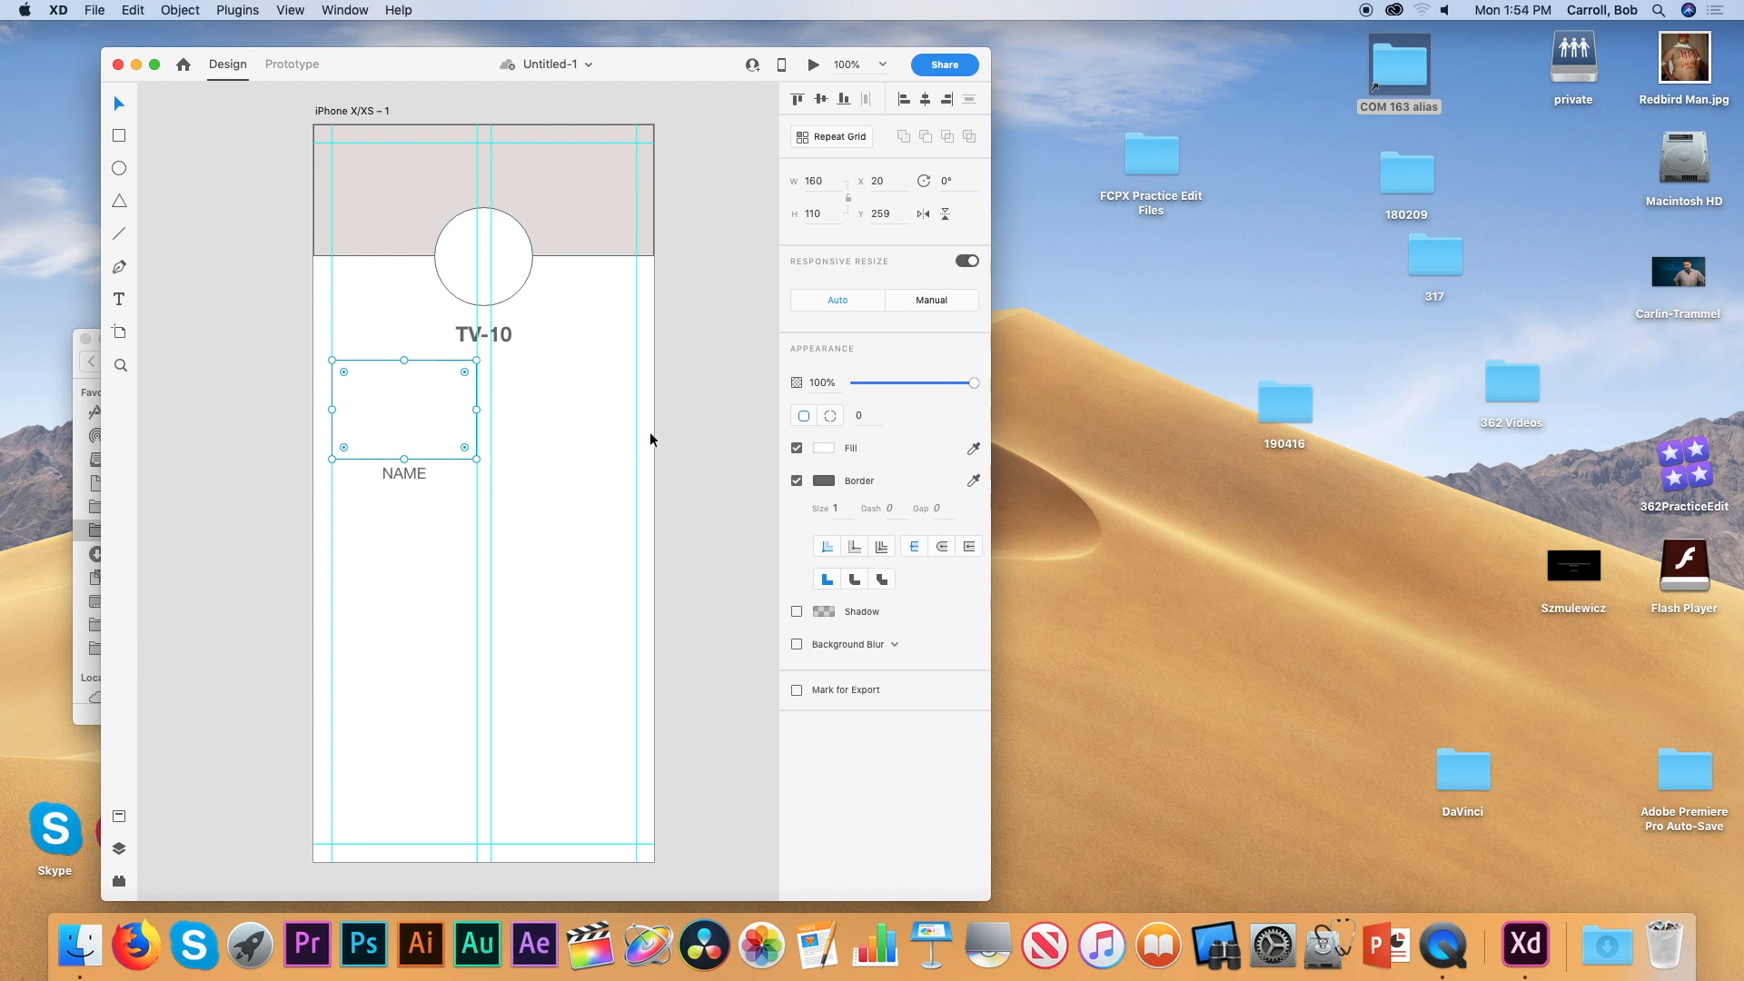
Try drawing a second rectangle freehand between the second centre guide and the right margin guide, and undo it
{"action": "left_click", "coordinate": [119, 135]}
{"action": "left_click_drag", "start_coordinate": [490, 360], "coordinate": [492, 366]}
{"action": "left_click_drag", "start_coordinate": [495, 364], "coordinate": [636, 459]}
{"action": "key", "text": "super+z"}
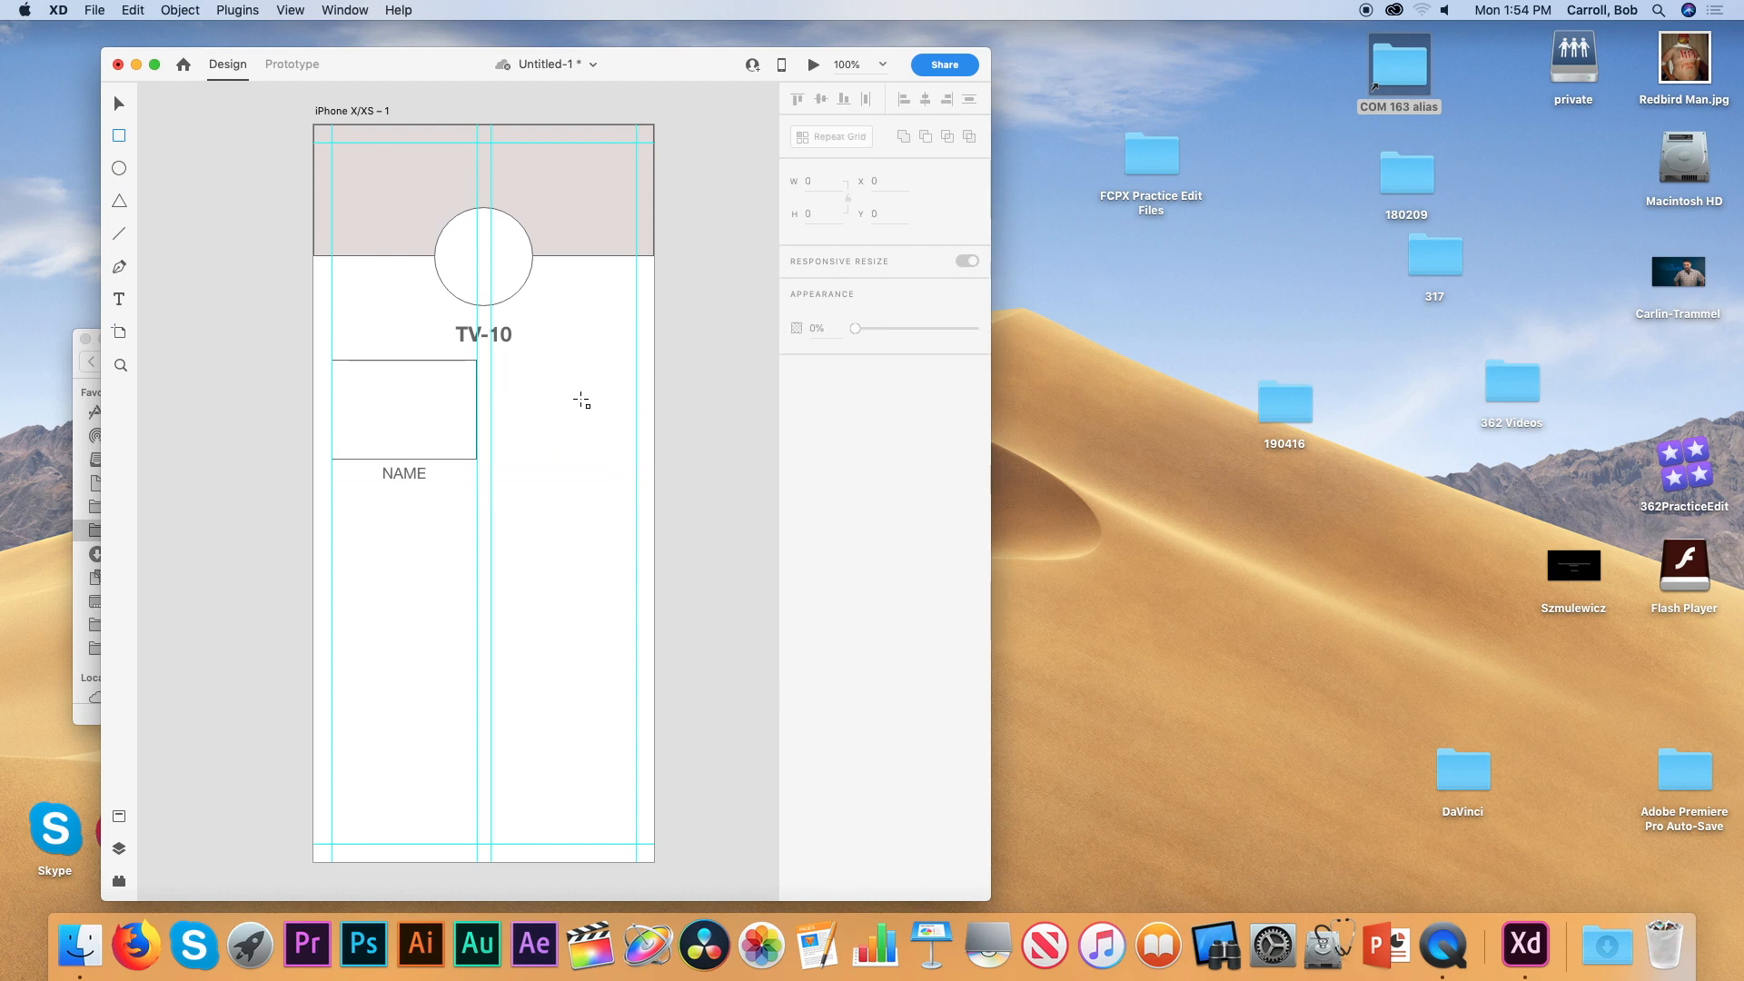
{"action": "left_click", "coordinate": [119, 106]}
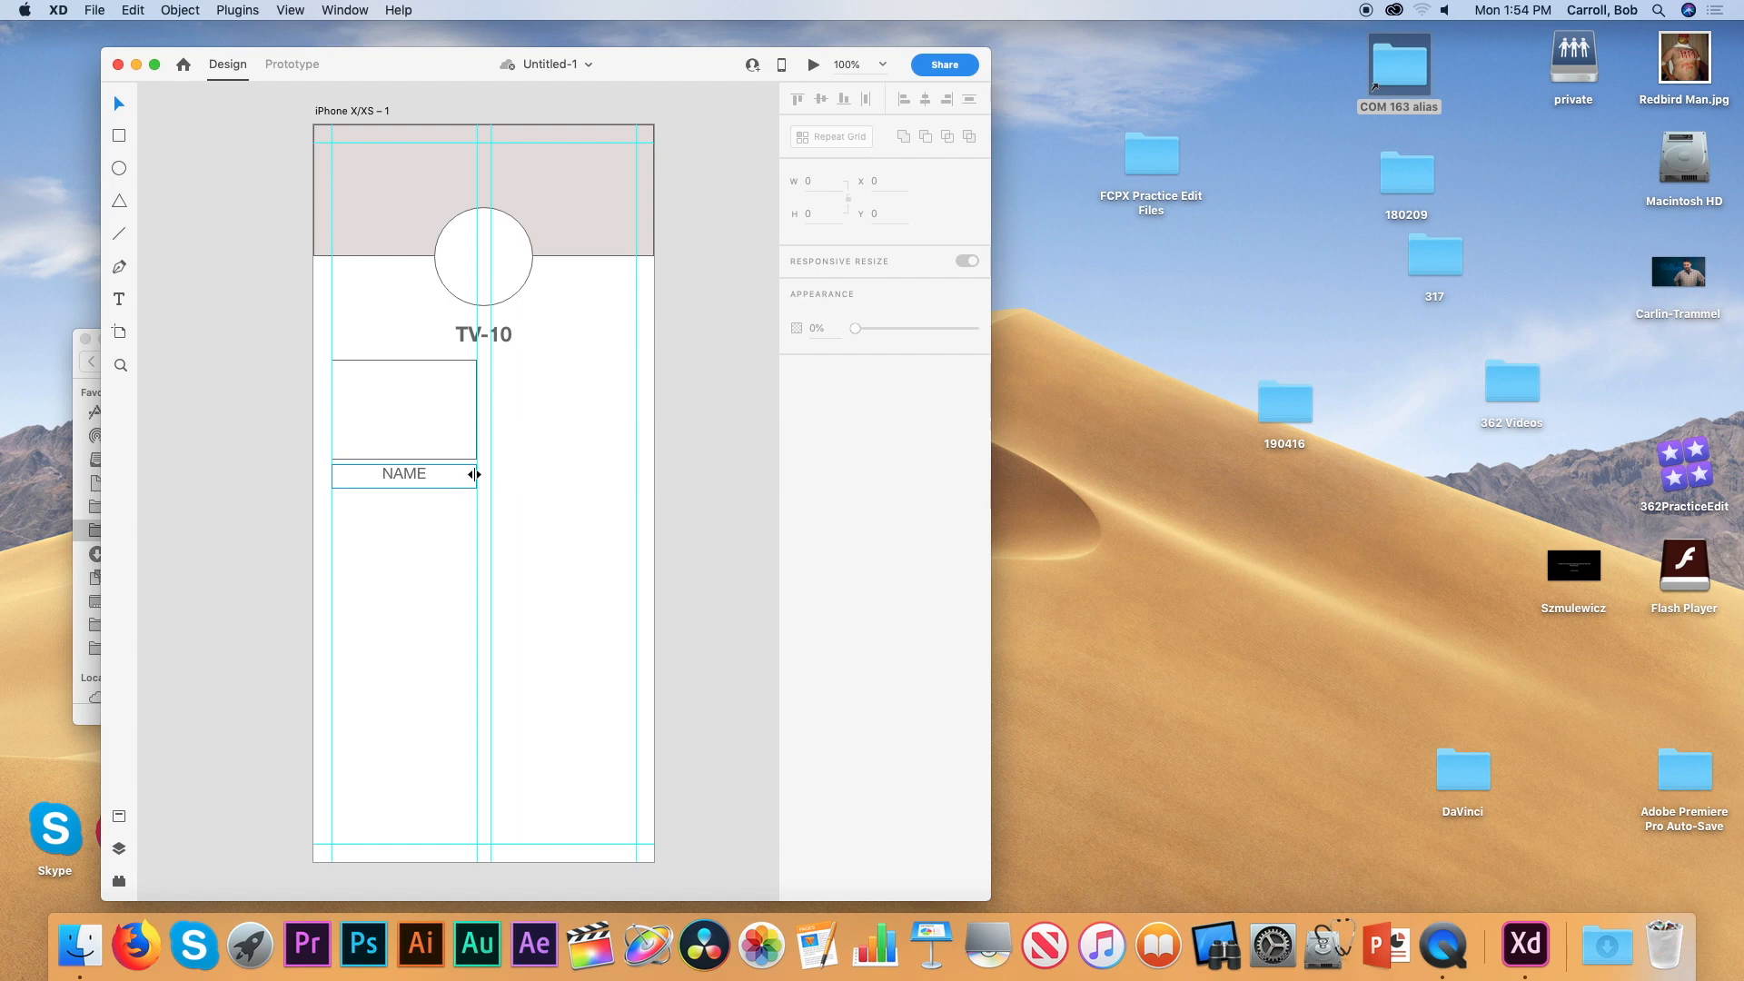
Try duplicating the existing rectangle into the second column at X 195, and delete the copy
{"action": "left_click", "coordinate": [424, 408]}
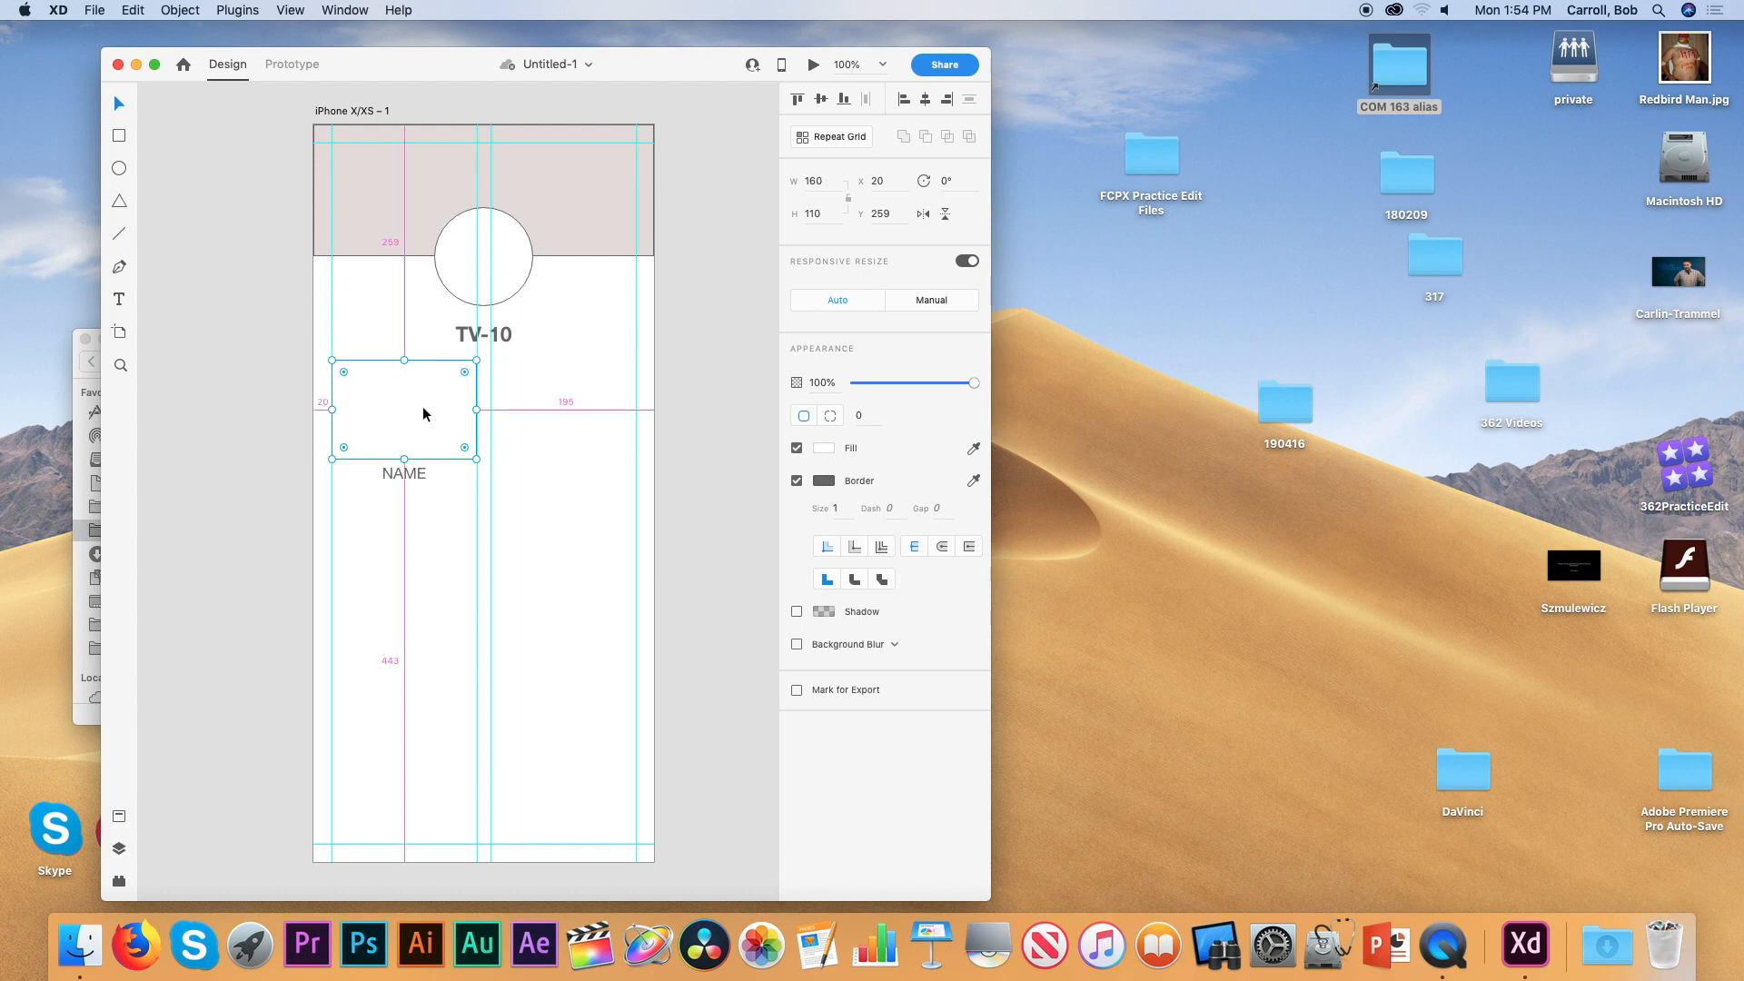
{"action": "left_click_drag", "start_coordinate": [417, 405], "coordinate": [582, 410]}
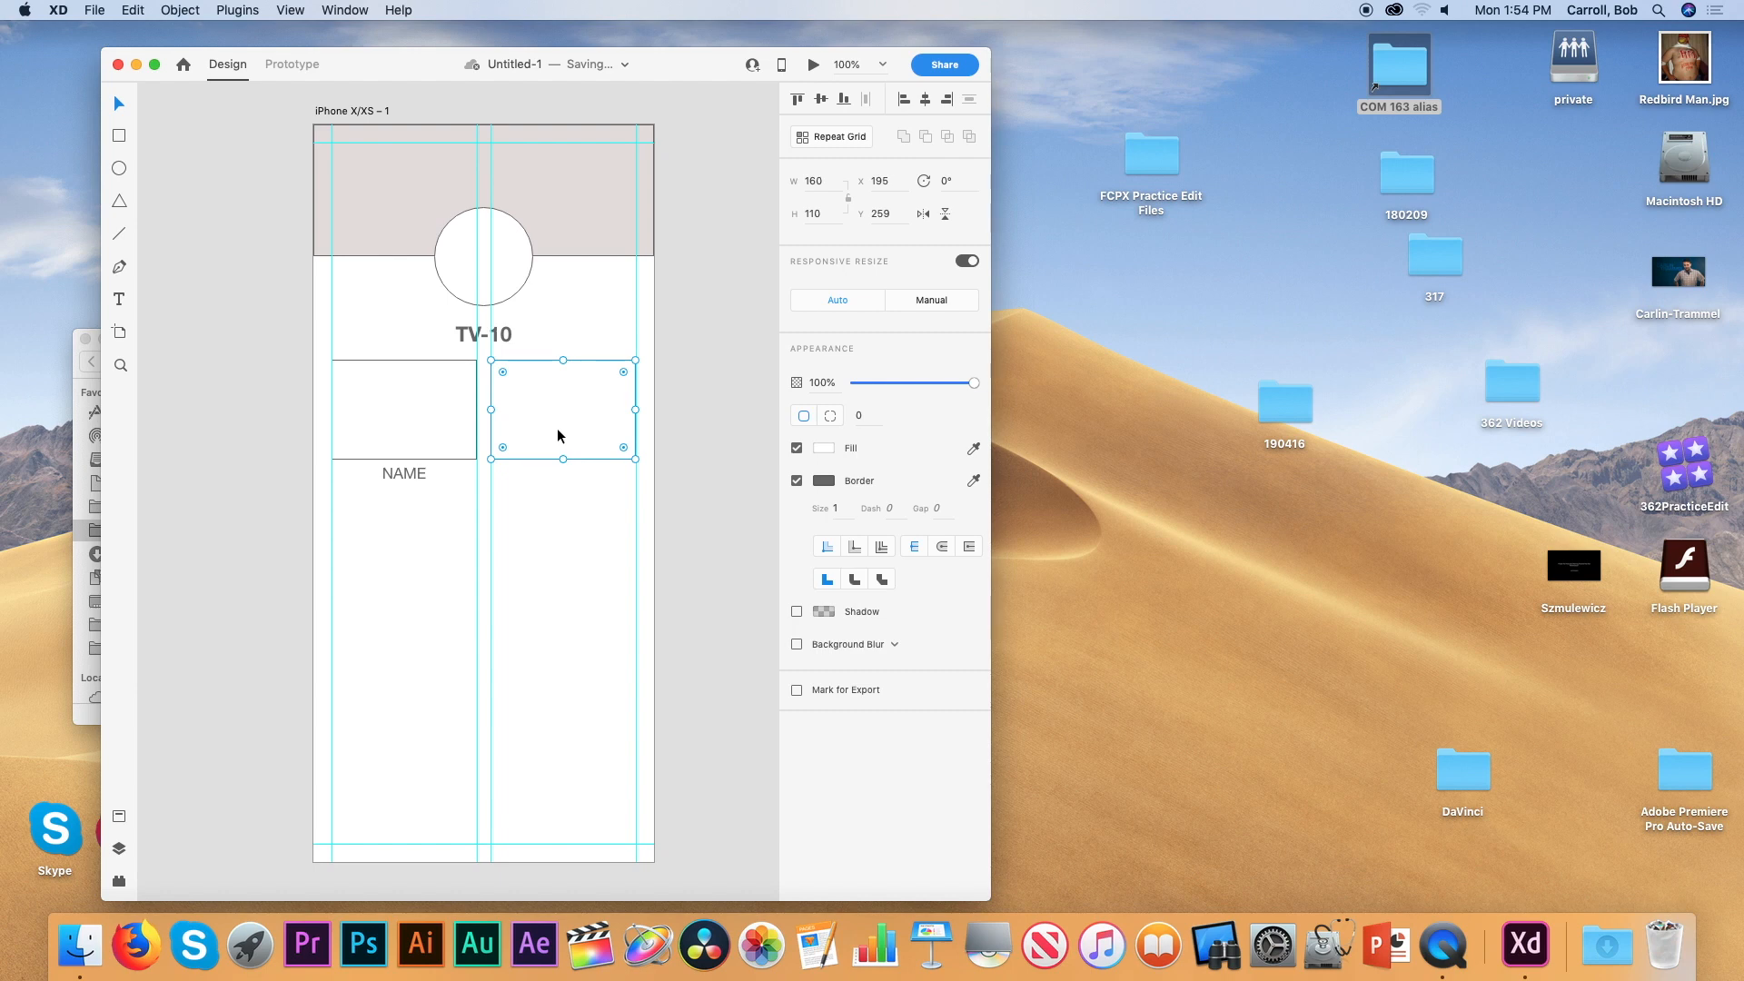
{"action": "key", "text": "Delete"}
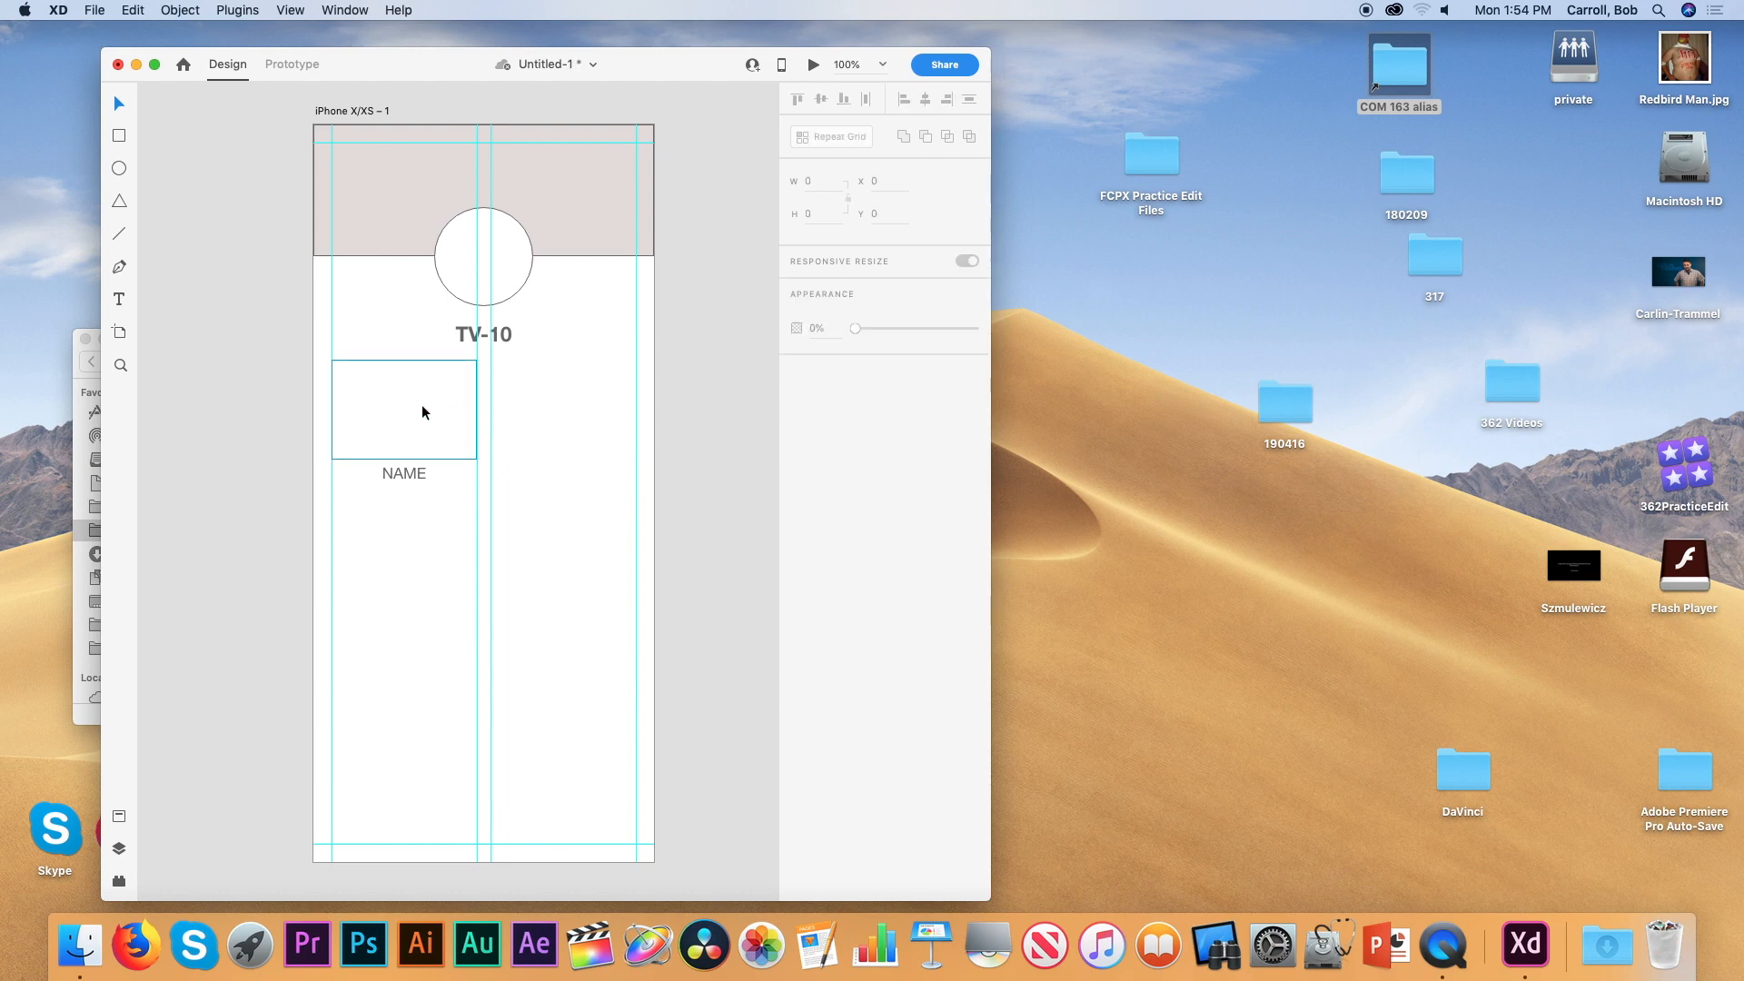
Turn the rectangle and its NAME label into a repeat grid of two columns and three rows
{"action": "left_click", "coordinate": [416, 406]}
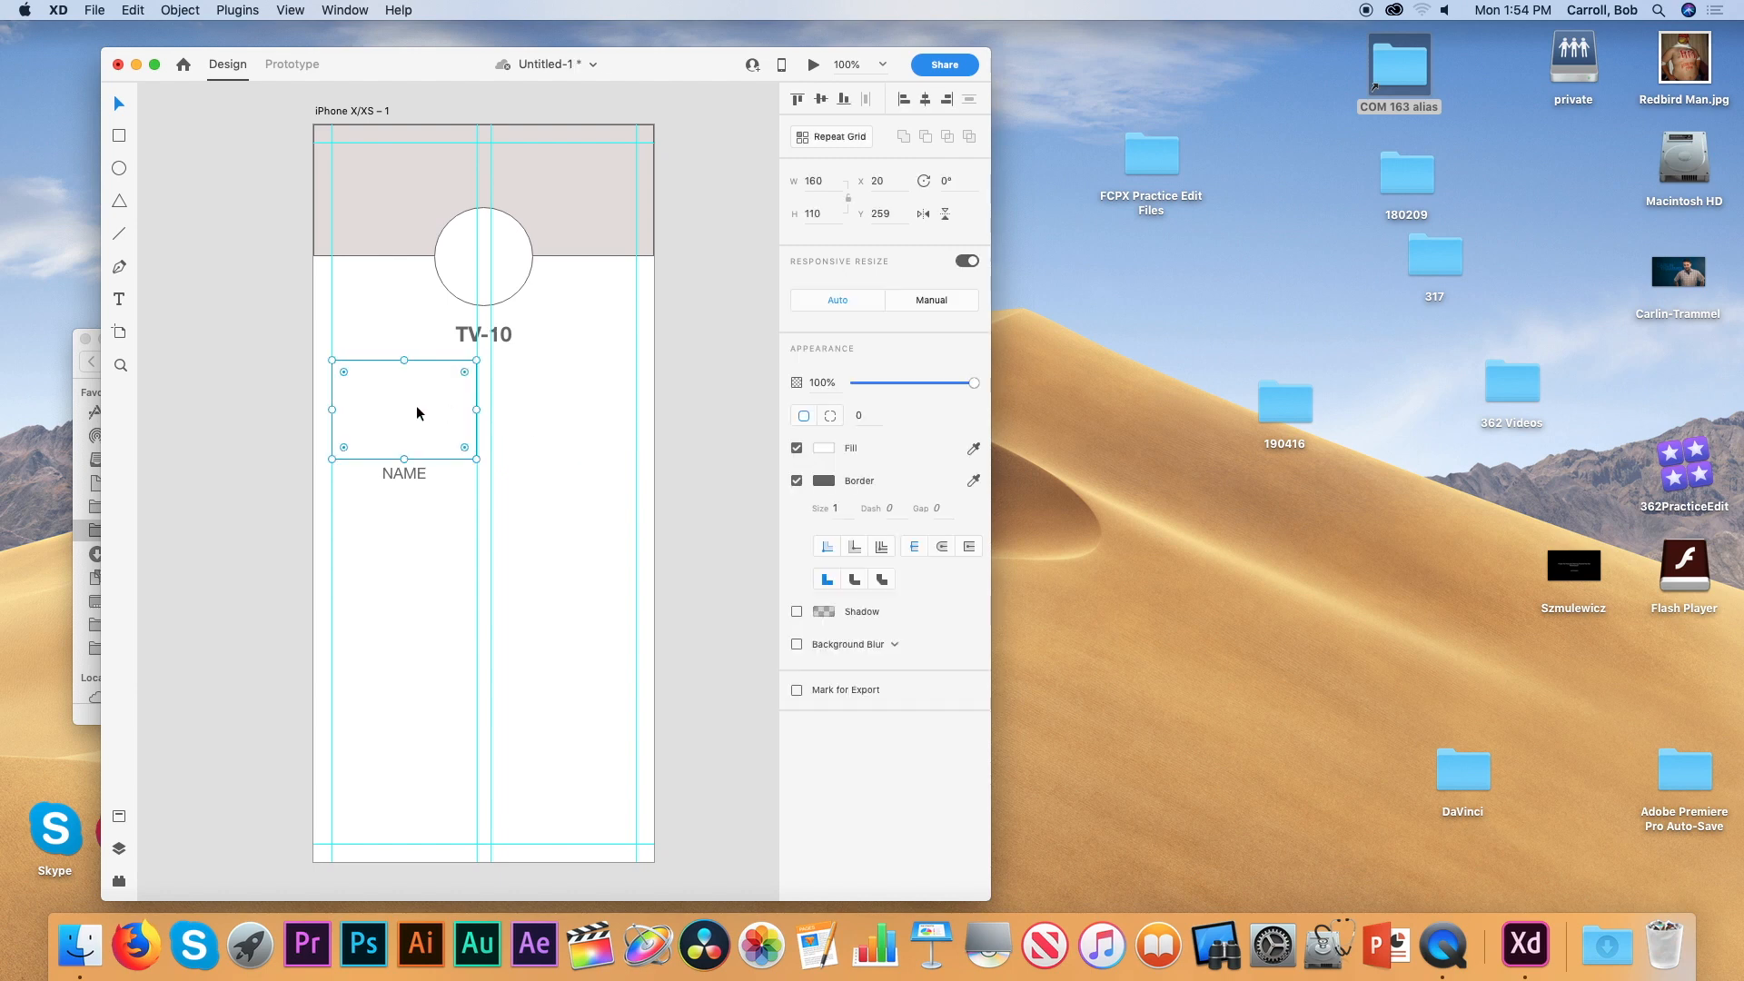
{"action": "left_click", "coordinate": [413, 470], "text": "shift"}
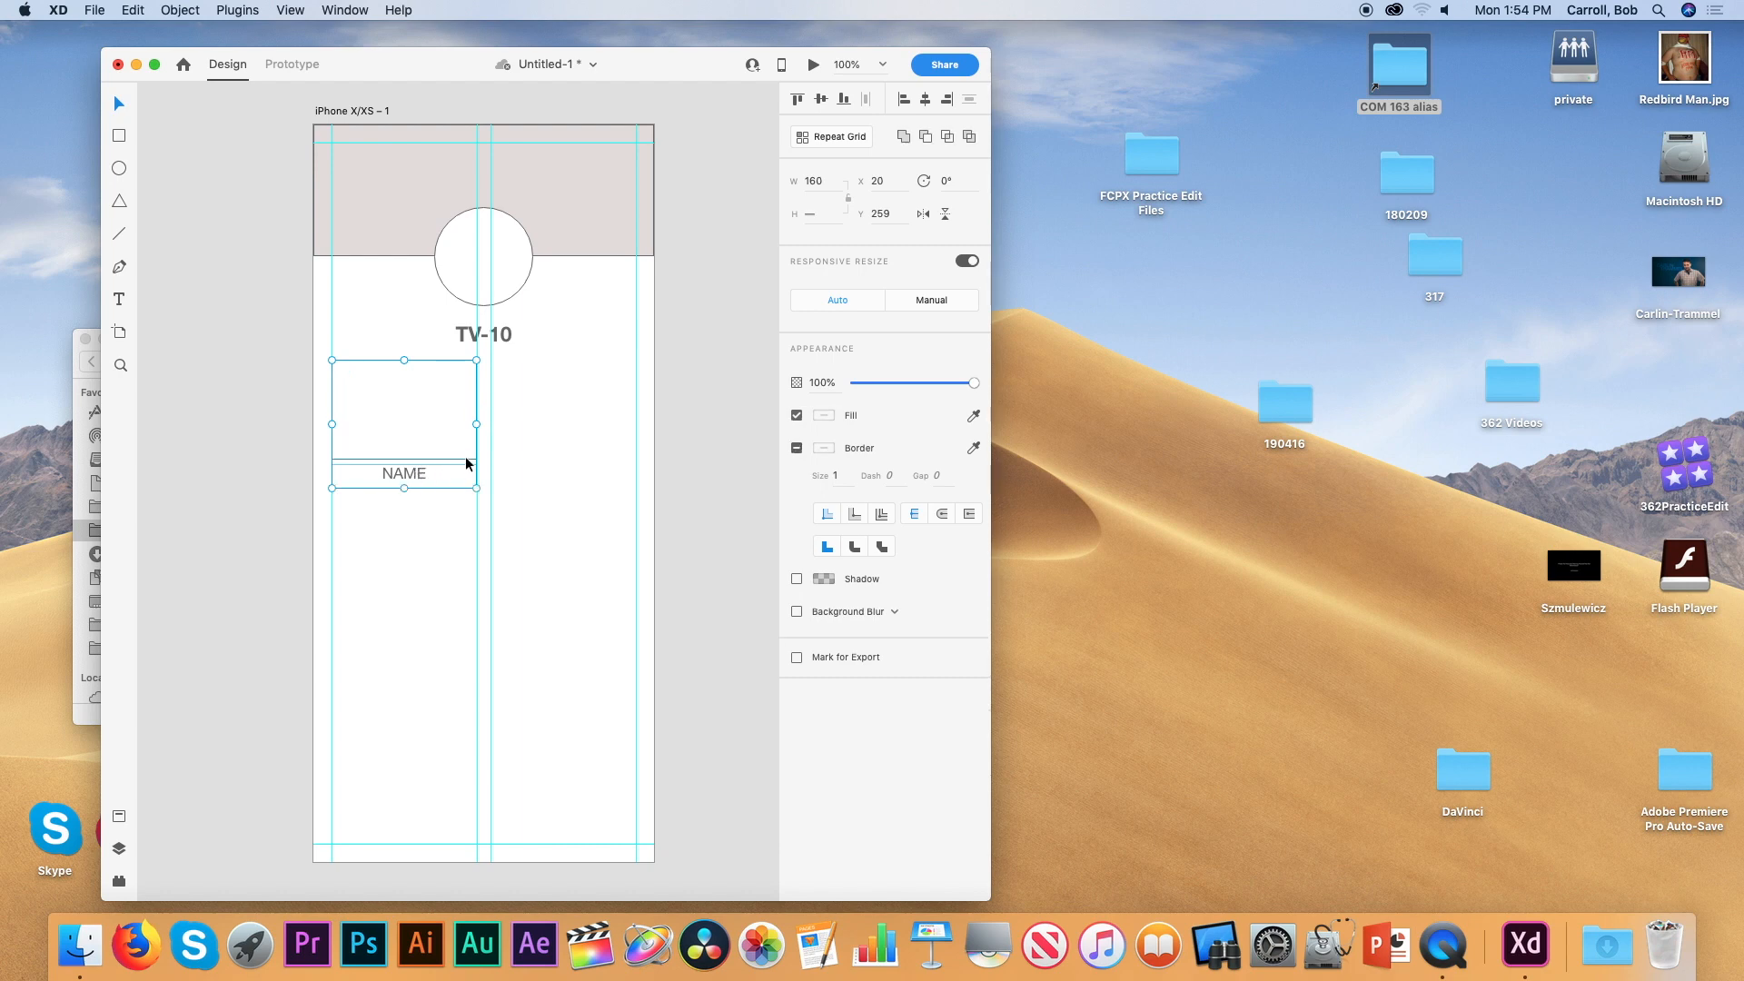
{"action": "left_click", "coordinate": [826, 138]}
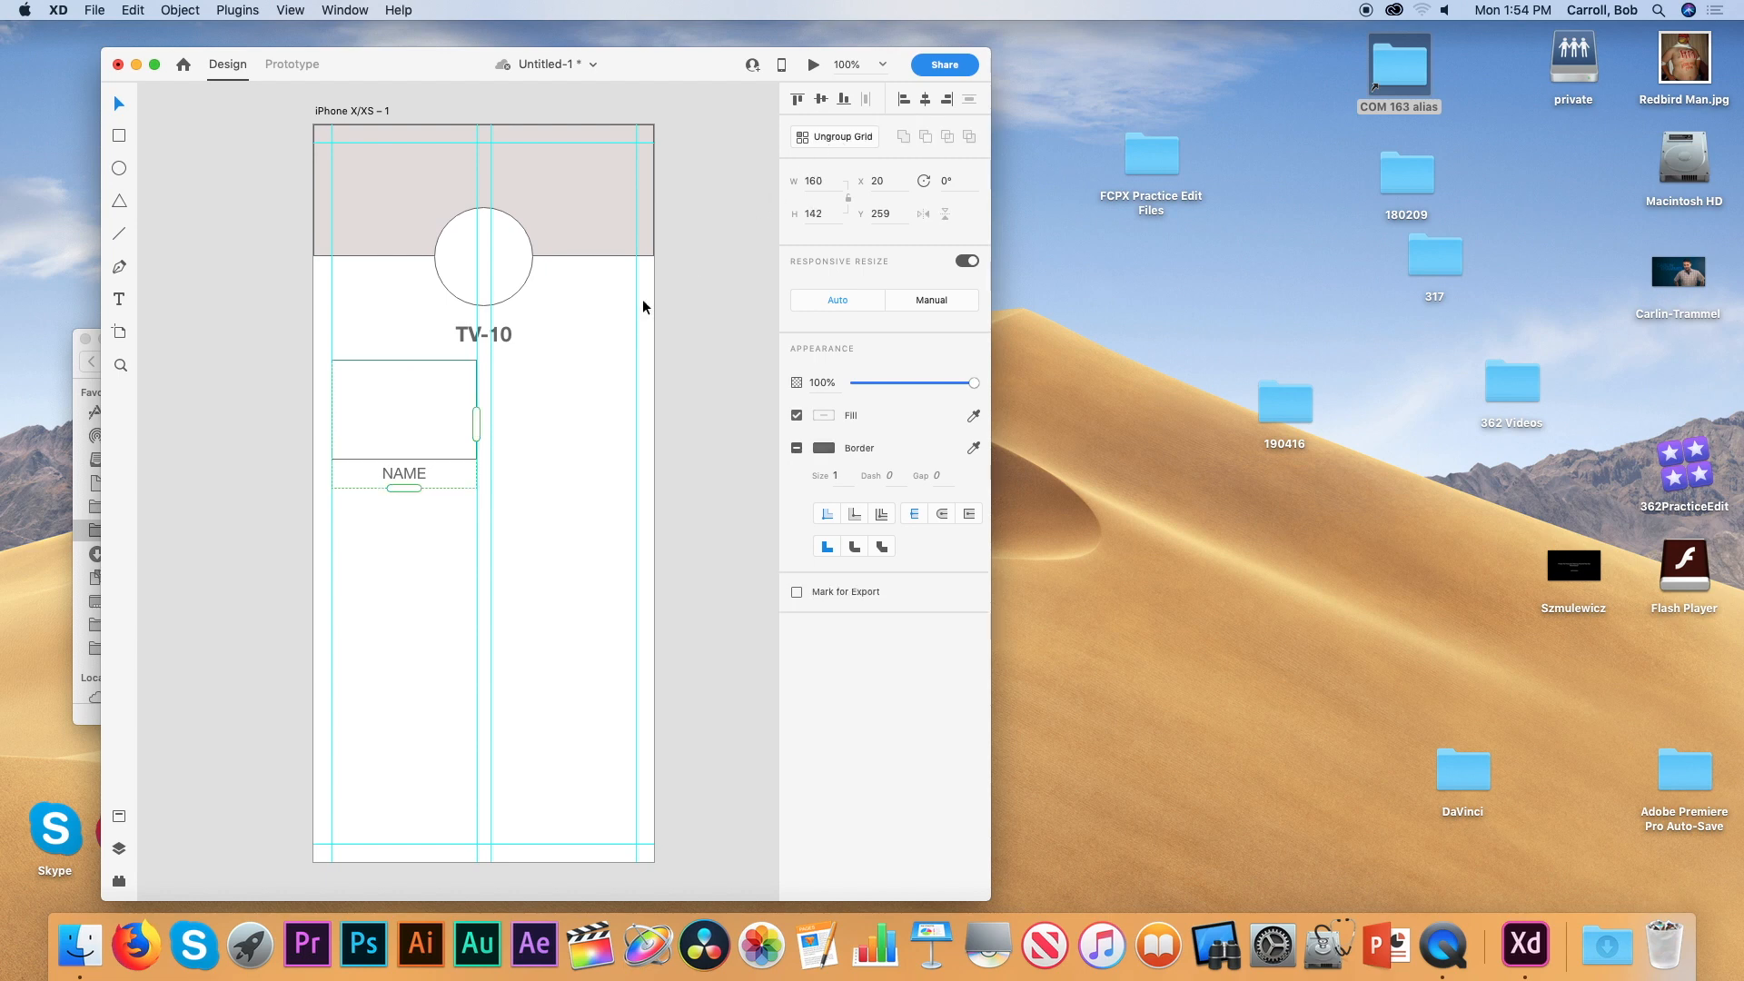
{"action": "left_click_drag", "start_coordinate": [475, 421], "coordinate": [652, 426]}
{"action": "left_click_drag", "start_coordinate": [473, 488], "coordinate": [472, 788]}
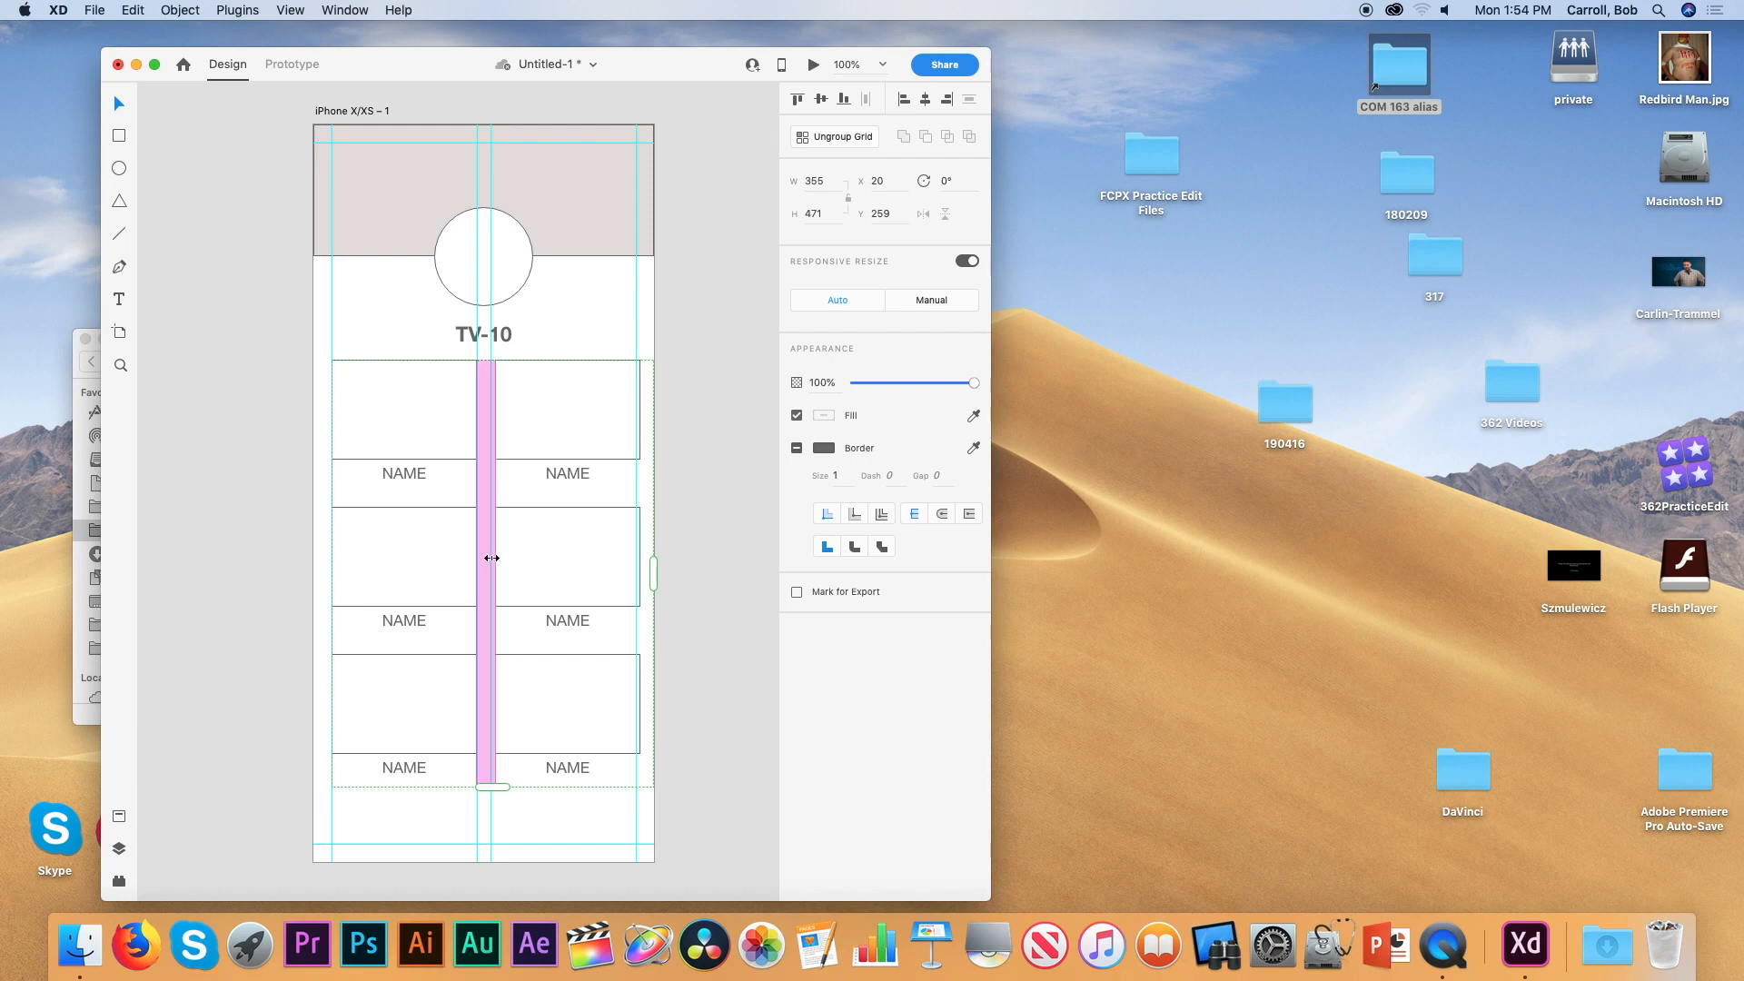
Narrow the grid's column gap to match the centre guides, reduce its row gap to an overall height of 447, and save the document
{"action": "left_click_drag", "start_coordinate": [492, 558], "coordinate": [487, 559]}
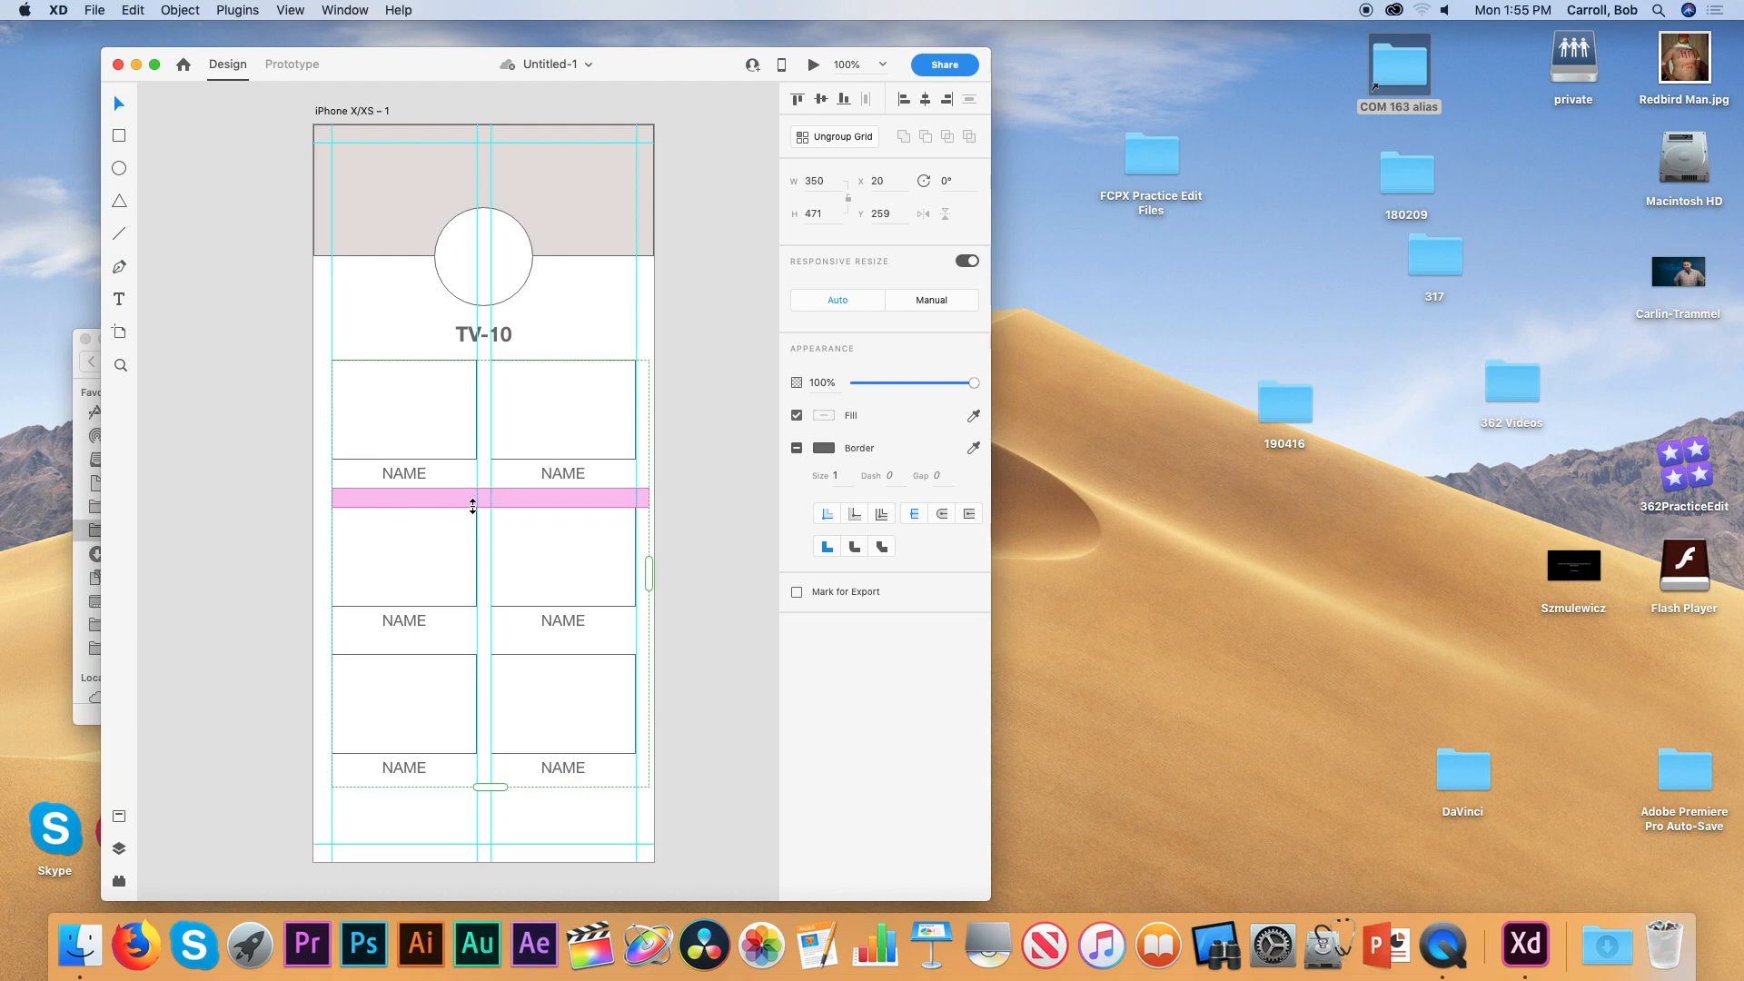
{"action": "left_click_drag", "start_coordinate": [472, 506], "coordinate": [473, 498]}
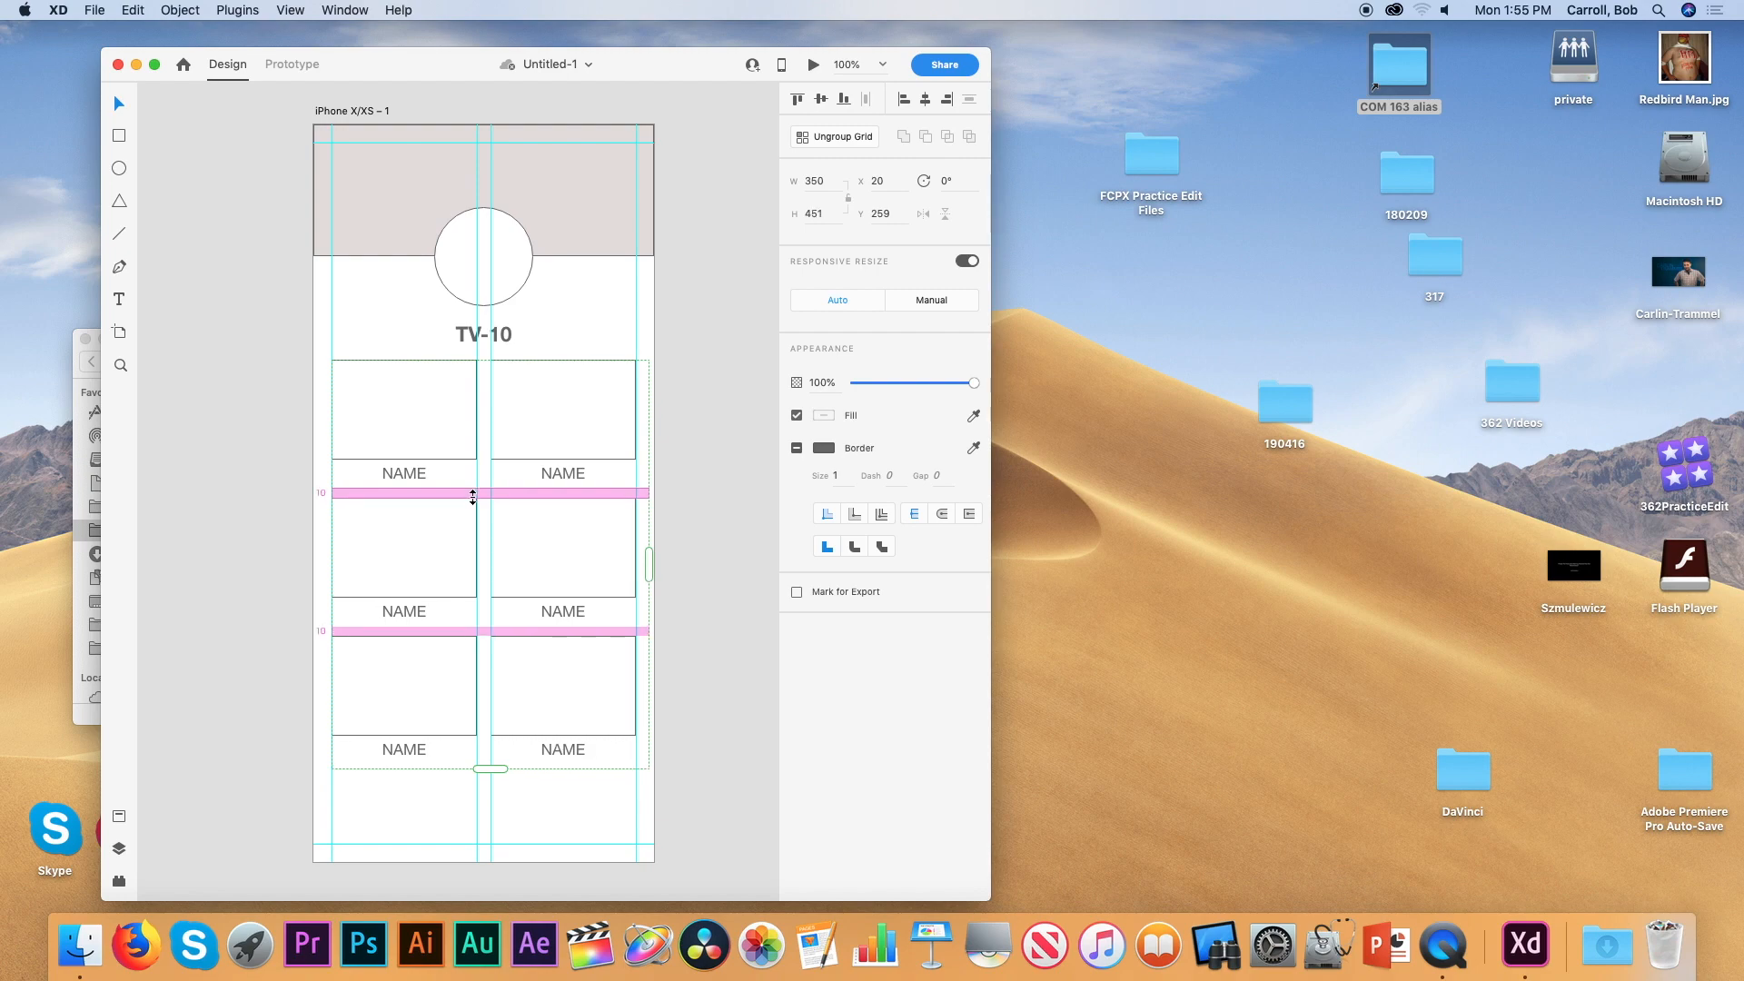
{"action": "left_click_drag", "start_coordinate": [472, 496], "coordinate": [472, 494]}
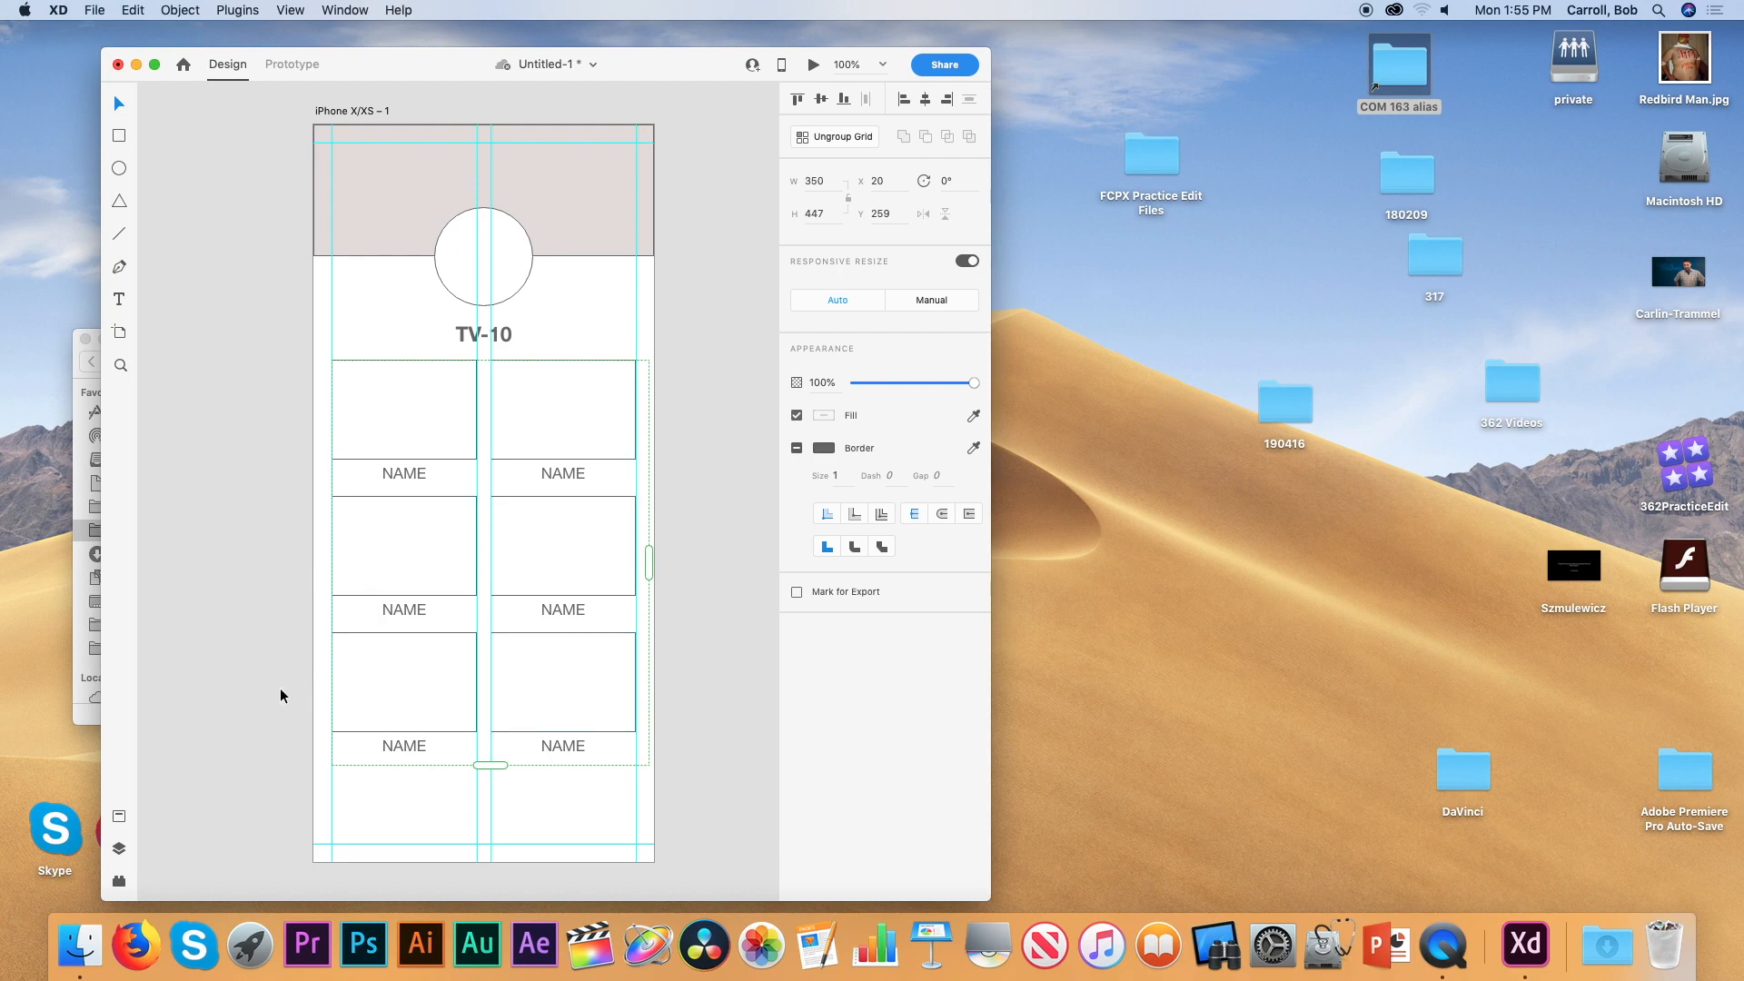
{"action": "key", "text": "super+s"}
Switch to Finder's Adobe XD Lesson 1 folder and fill the header rectangle with Header Image.jpg and the circle with Logo.jpg
{"action": "left_click", "coordinate": [94, 947]}
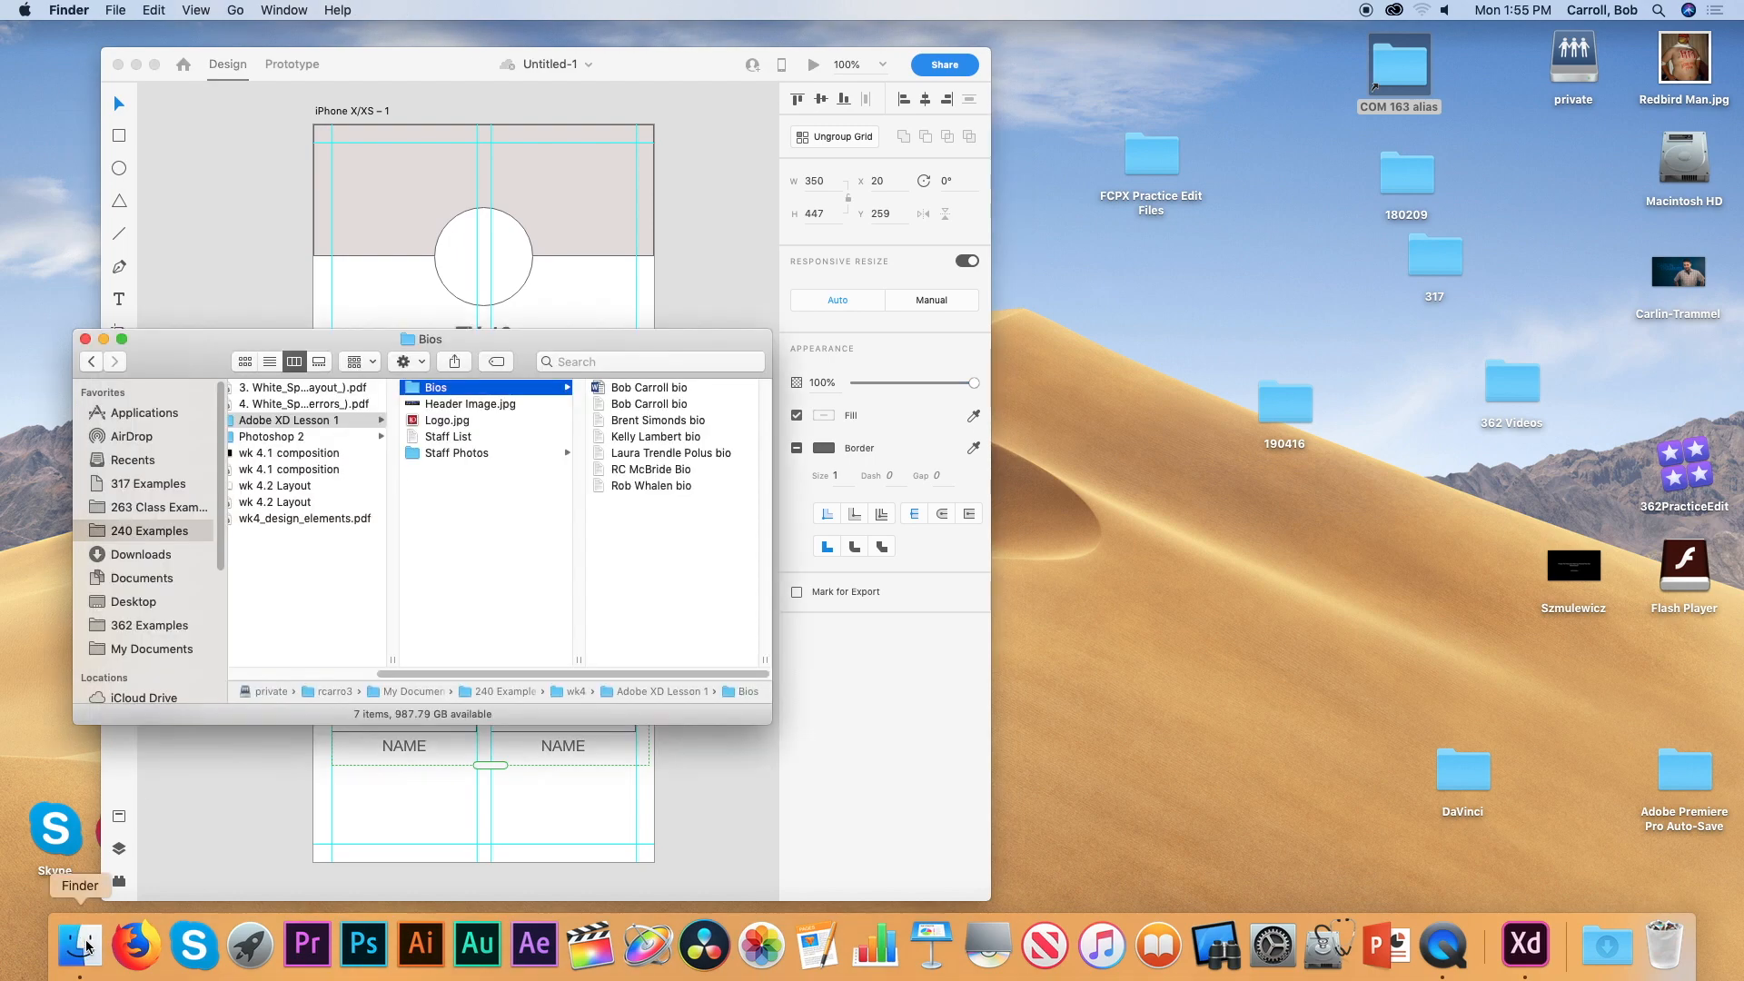
{"action": "left_click_drag", "start_coordinate": [153, 352], "coordinate": [1085, 280]}
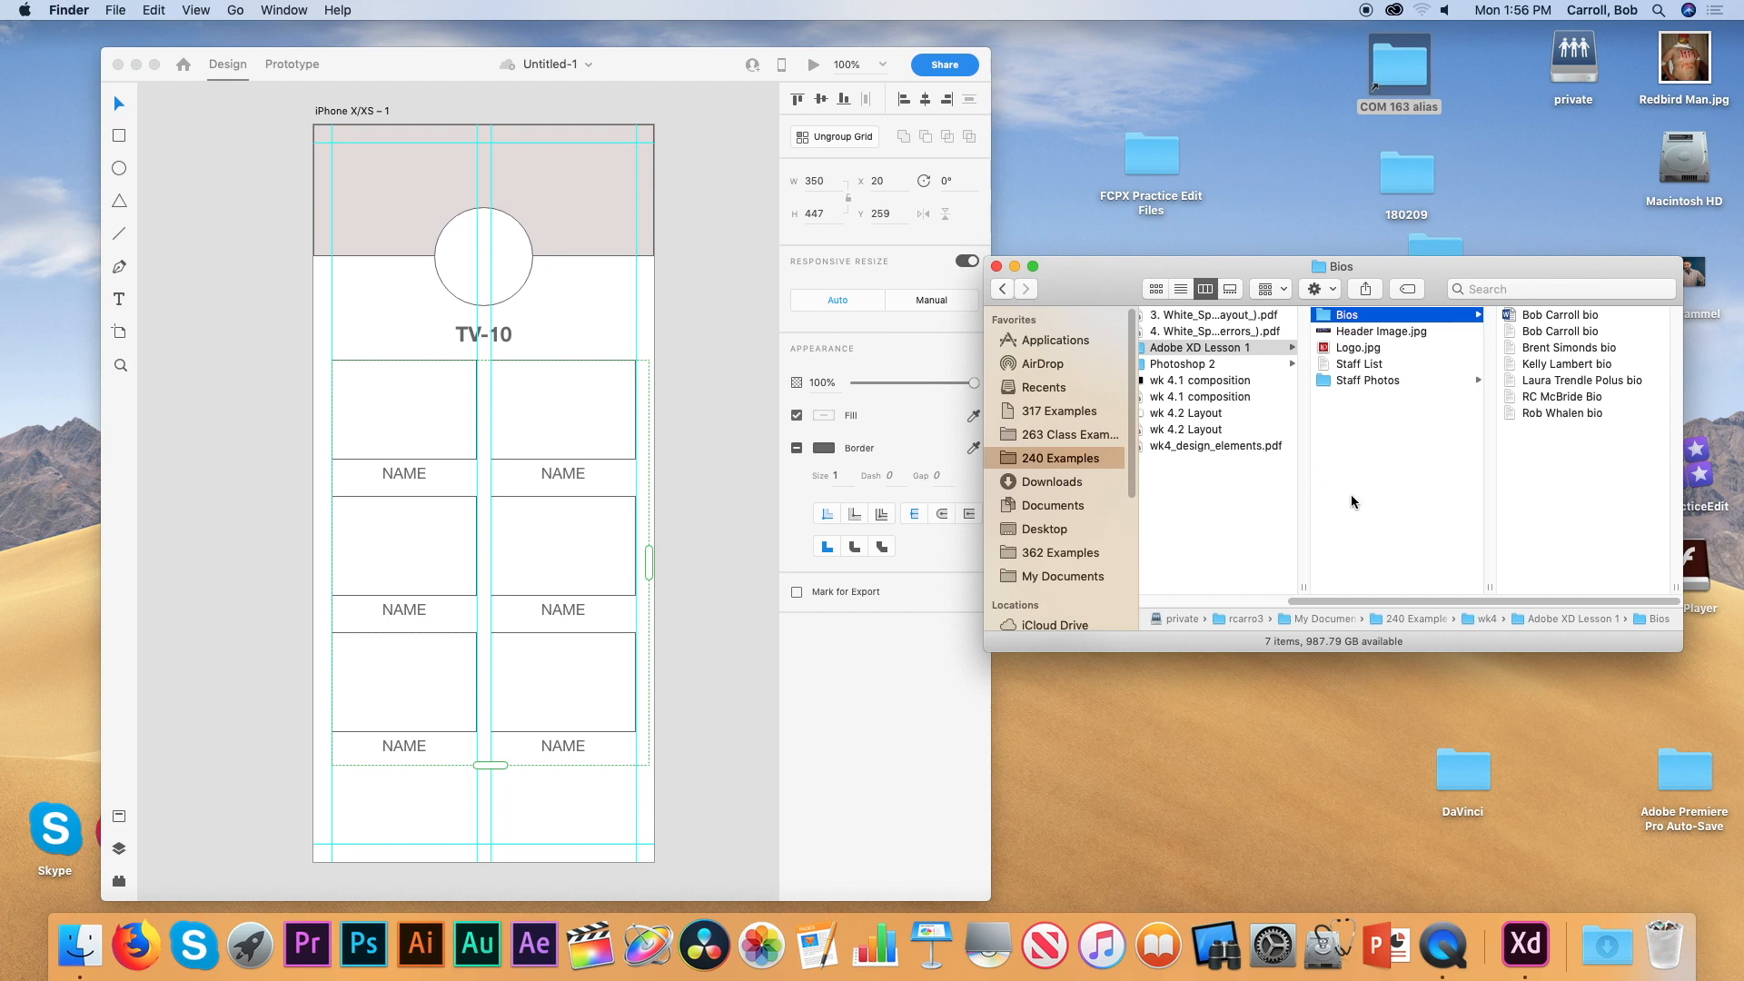
{"action": "left_click", "coordinate": [1313, 335]}
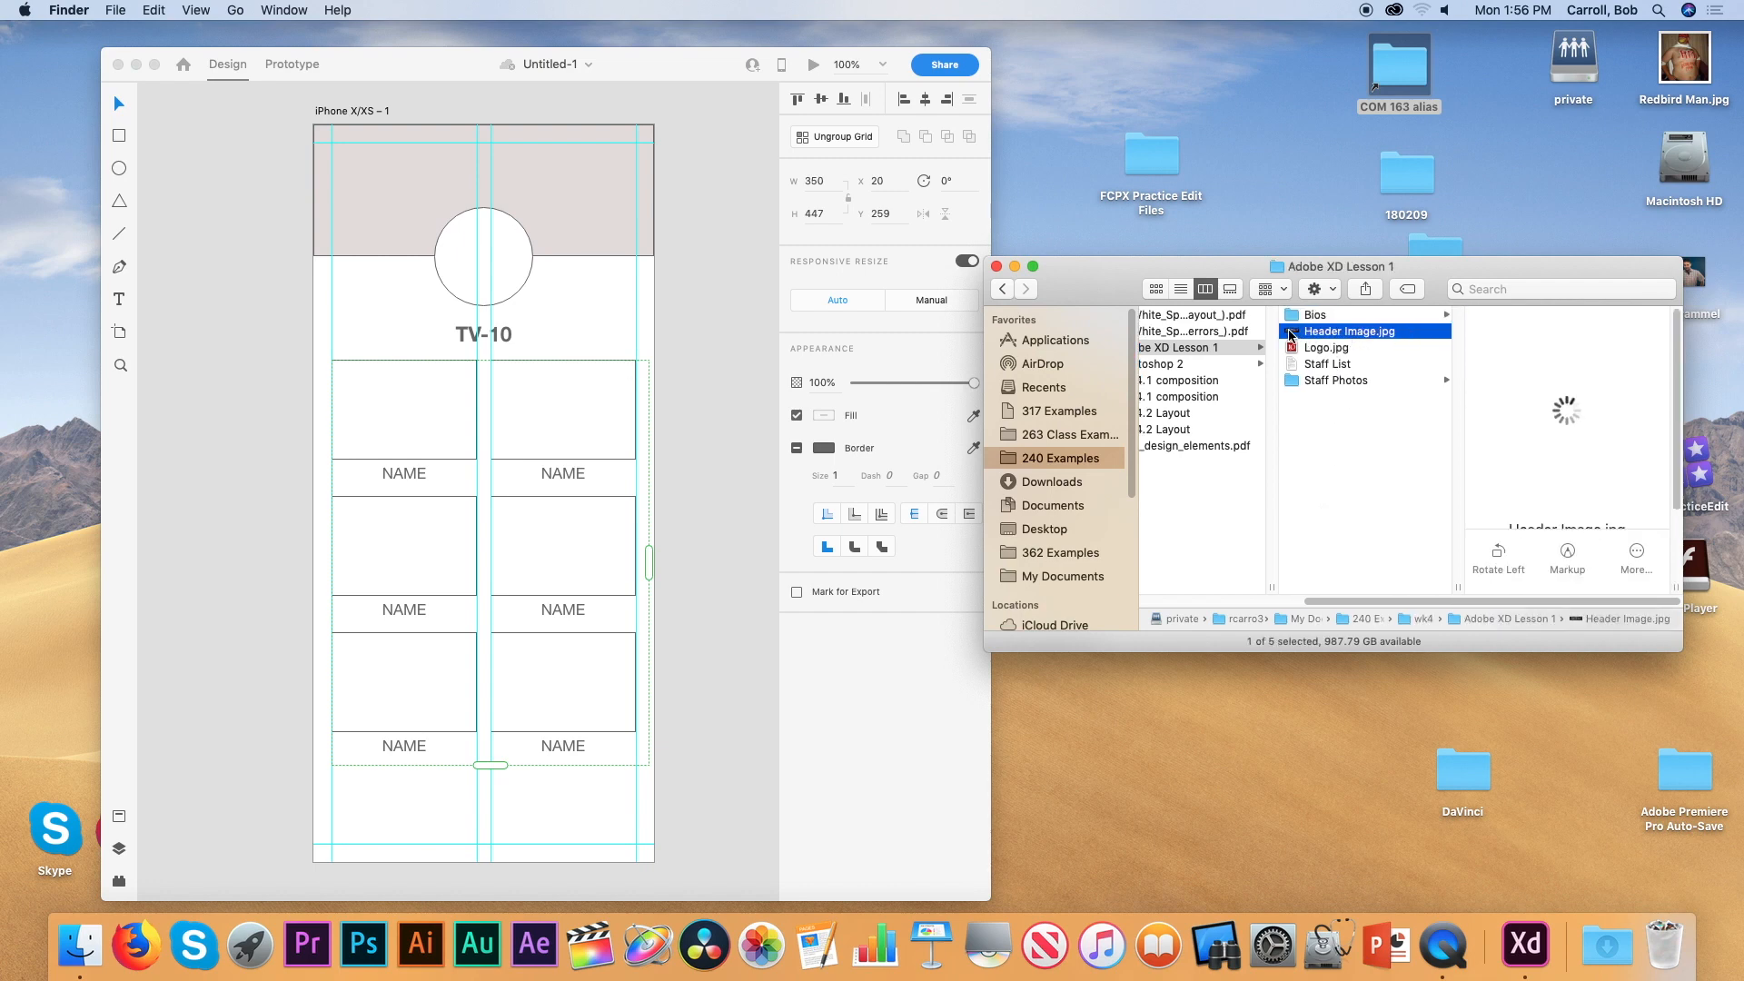
{"action": "left_click_drag", "start_coordinate": [1292, 335], "coordinate": [569, 196]}
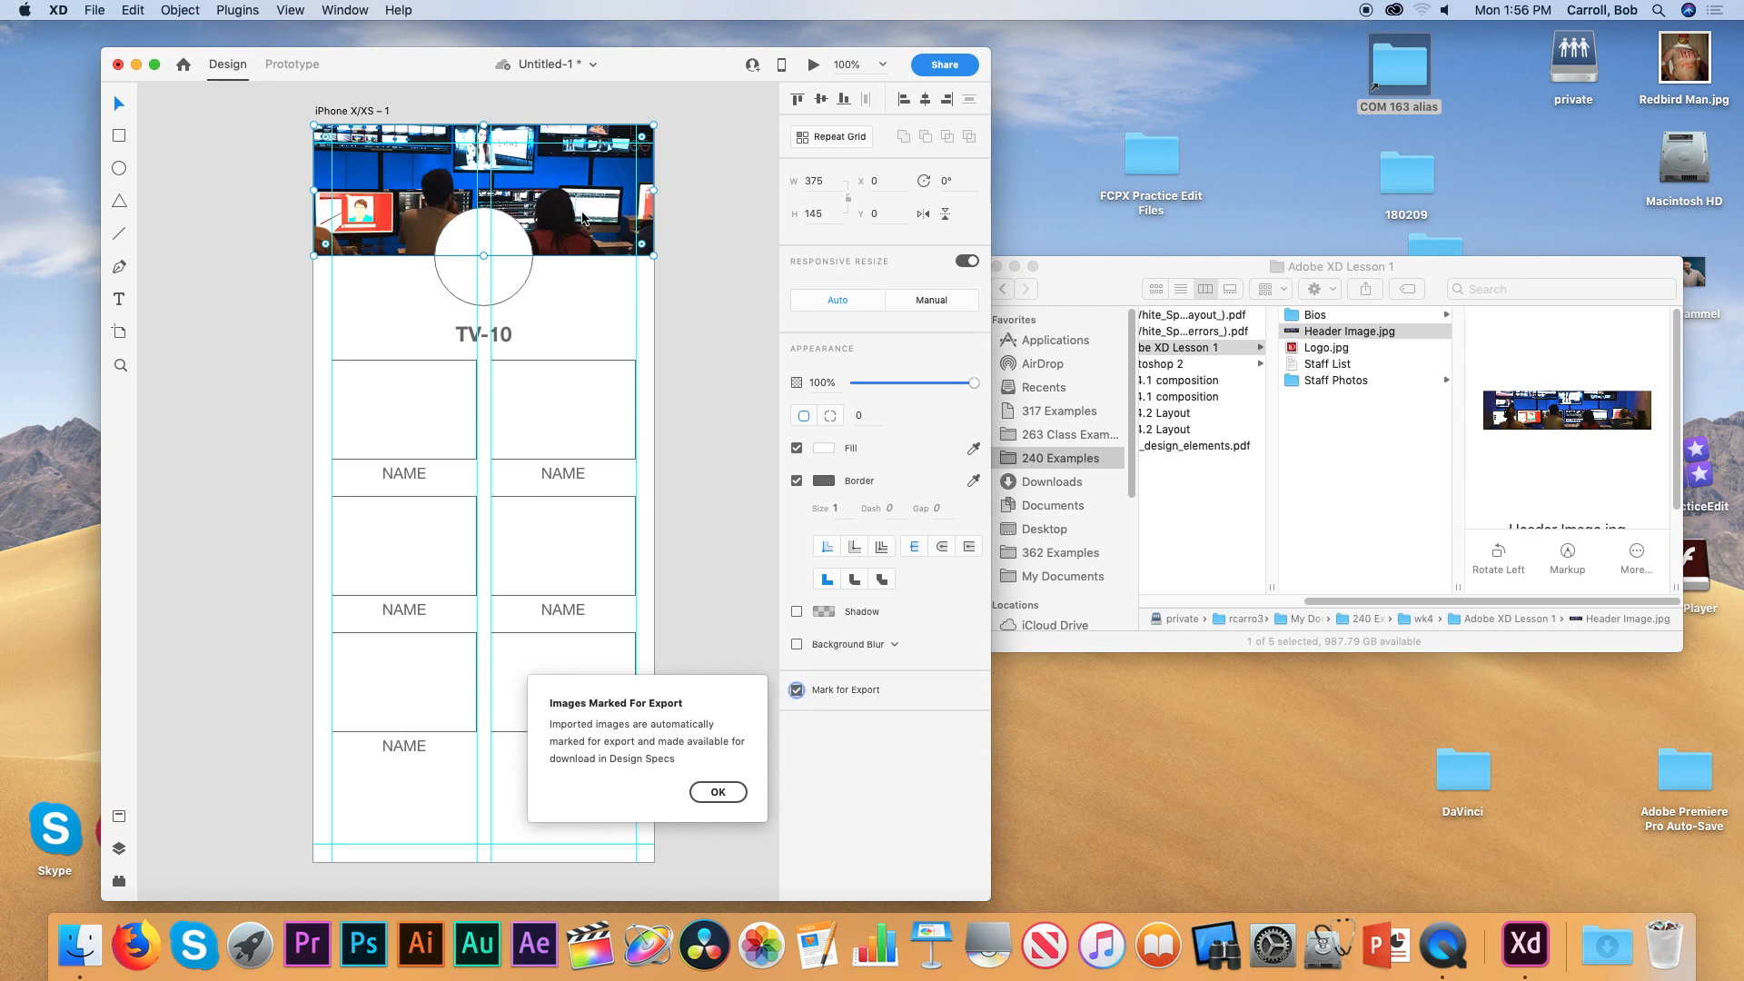
{"action": "left_click_drag", "start_coordinate": [1323, 349], "coordinate": [508, 271]}
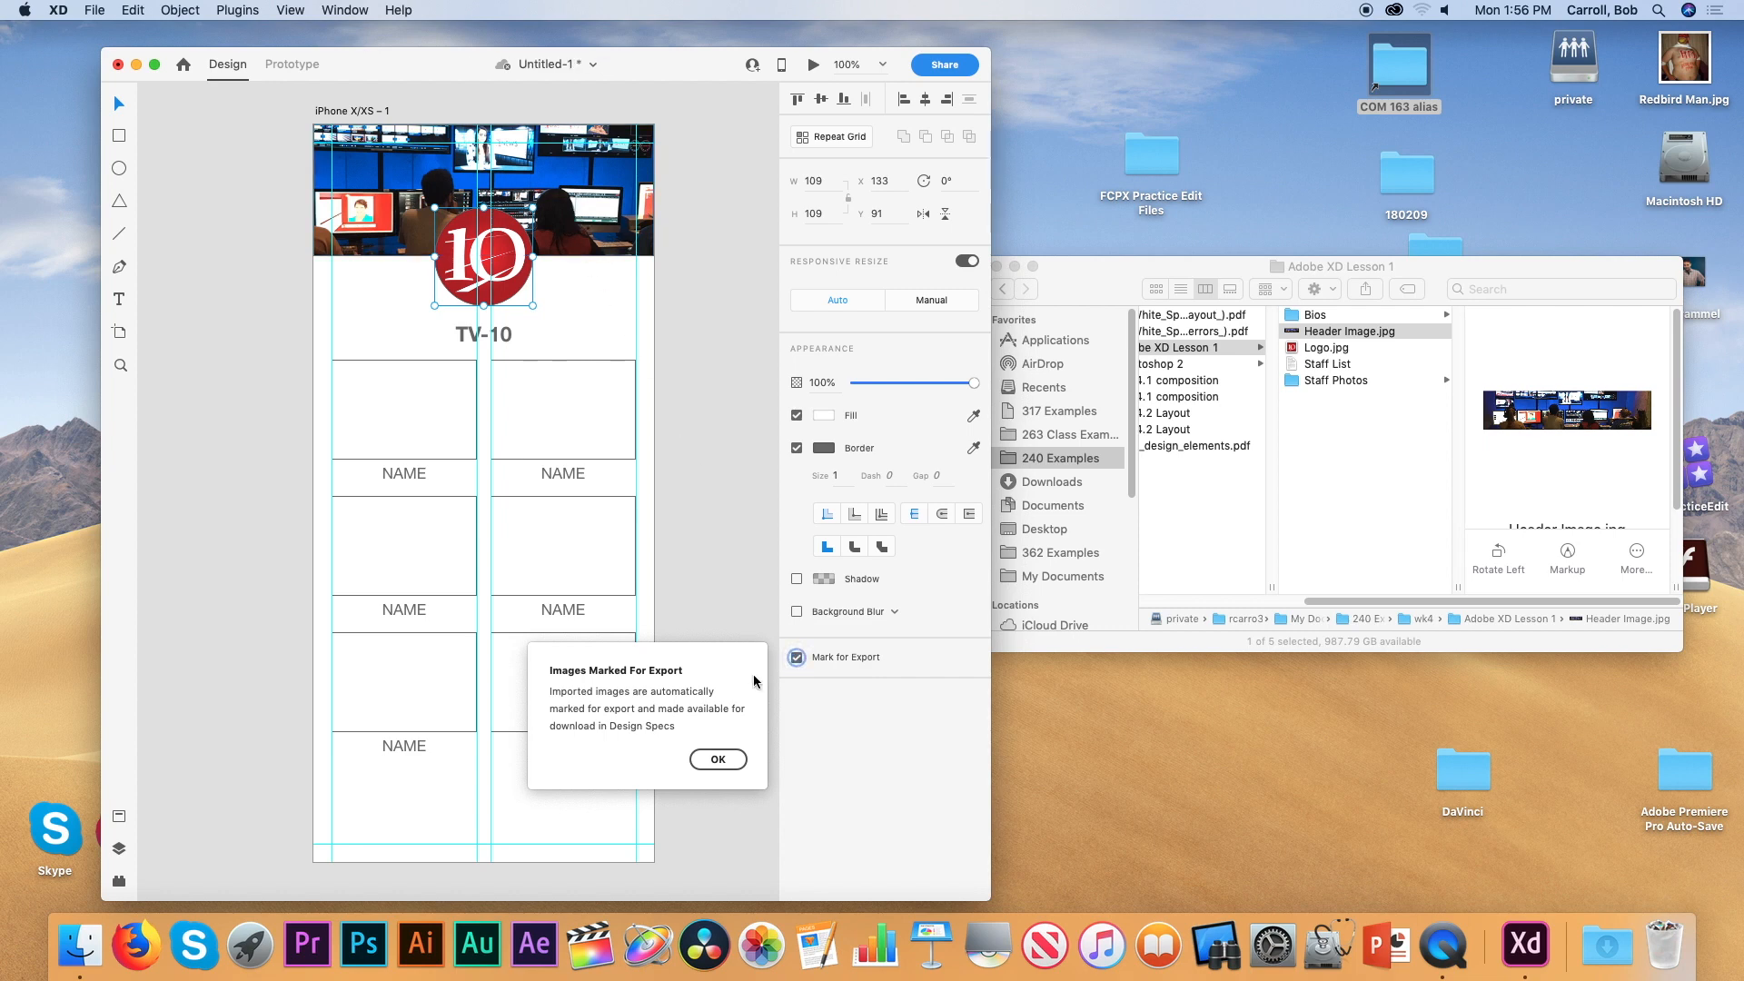
{"action": "left_click", "coordinate": [718, 760]}
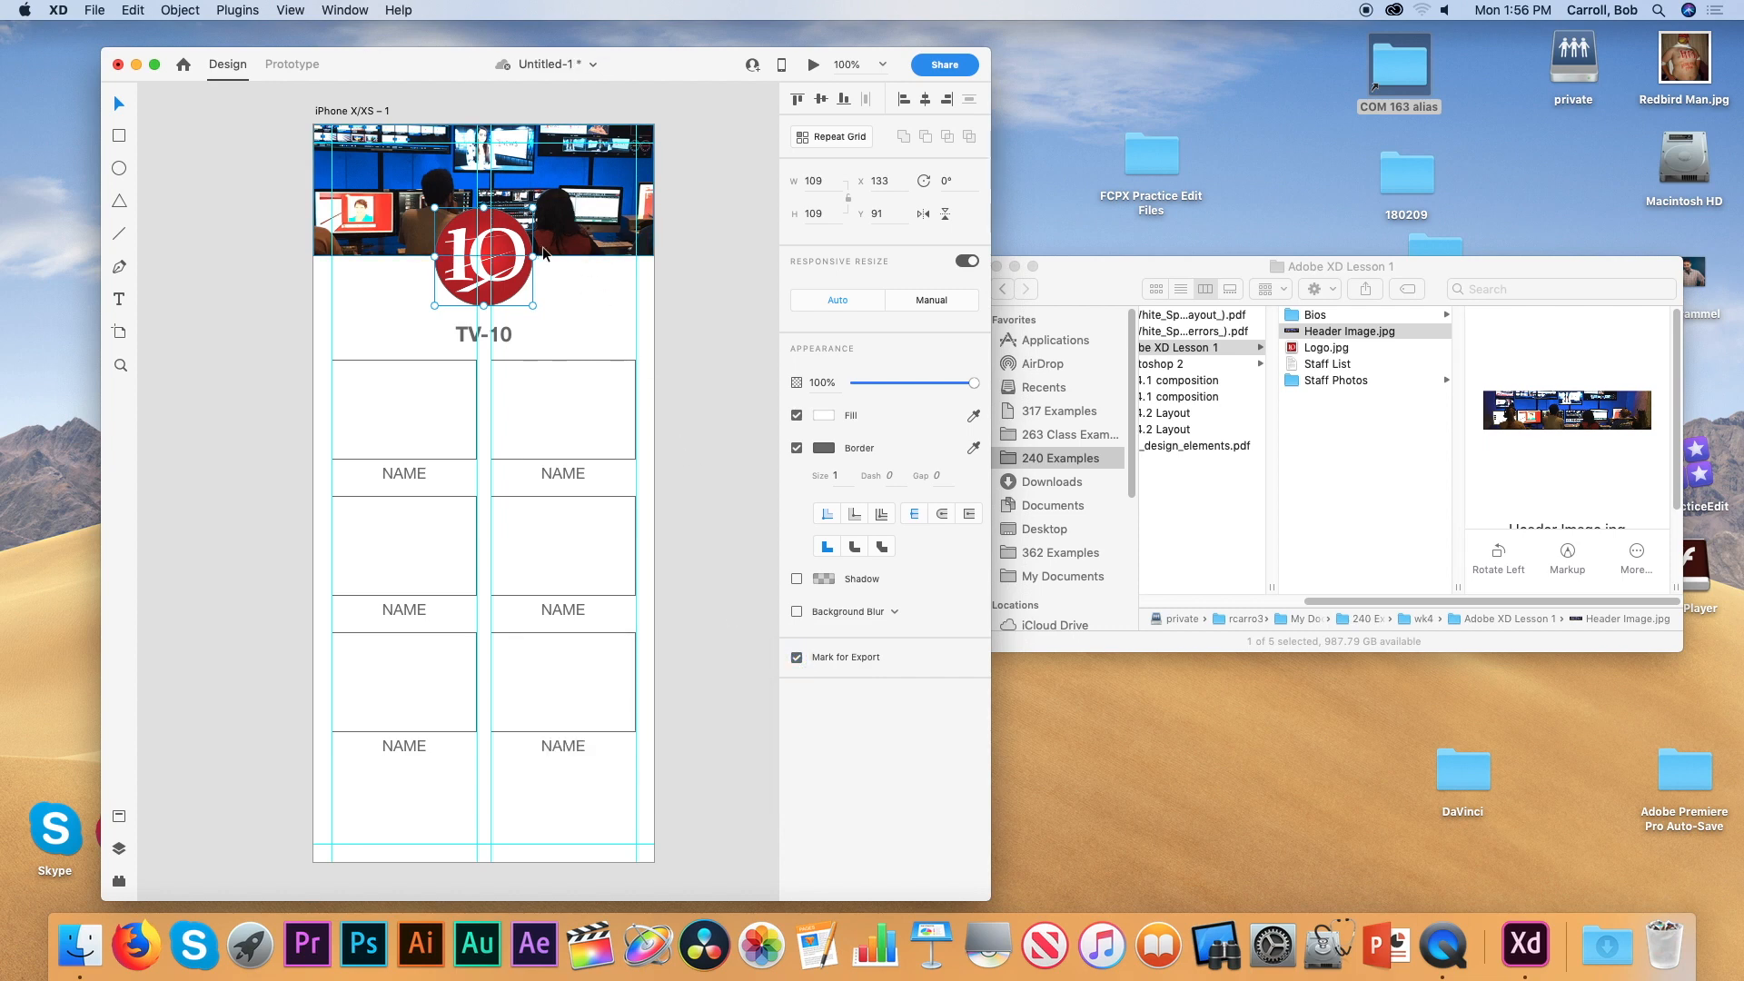
Shift the header image slightly left within its frame, keeping the frame itself in place
{"action": "double_click", "coordinate": [563, 185]}
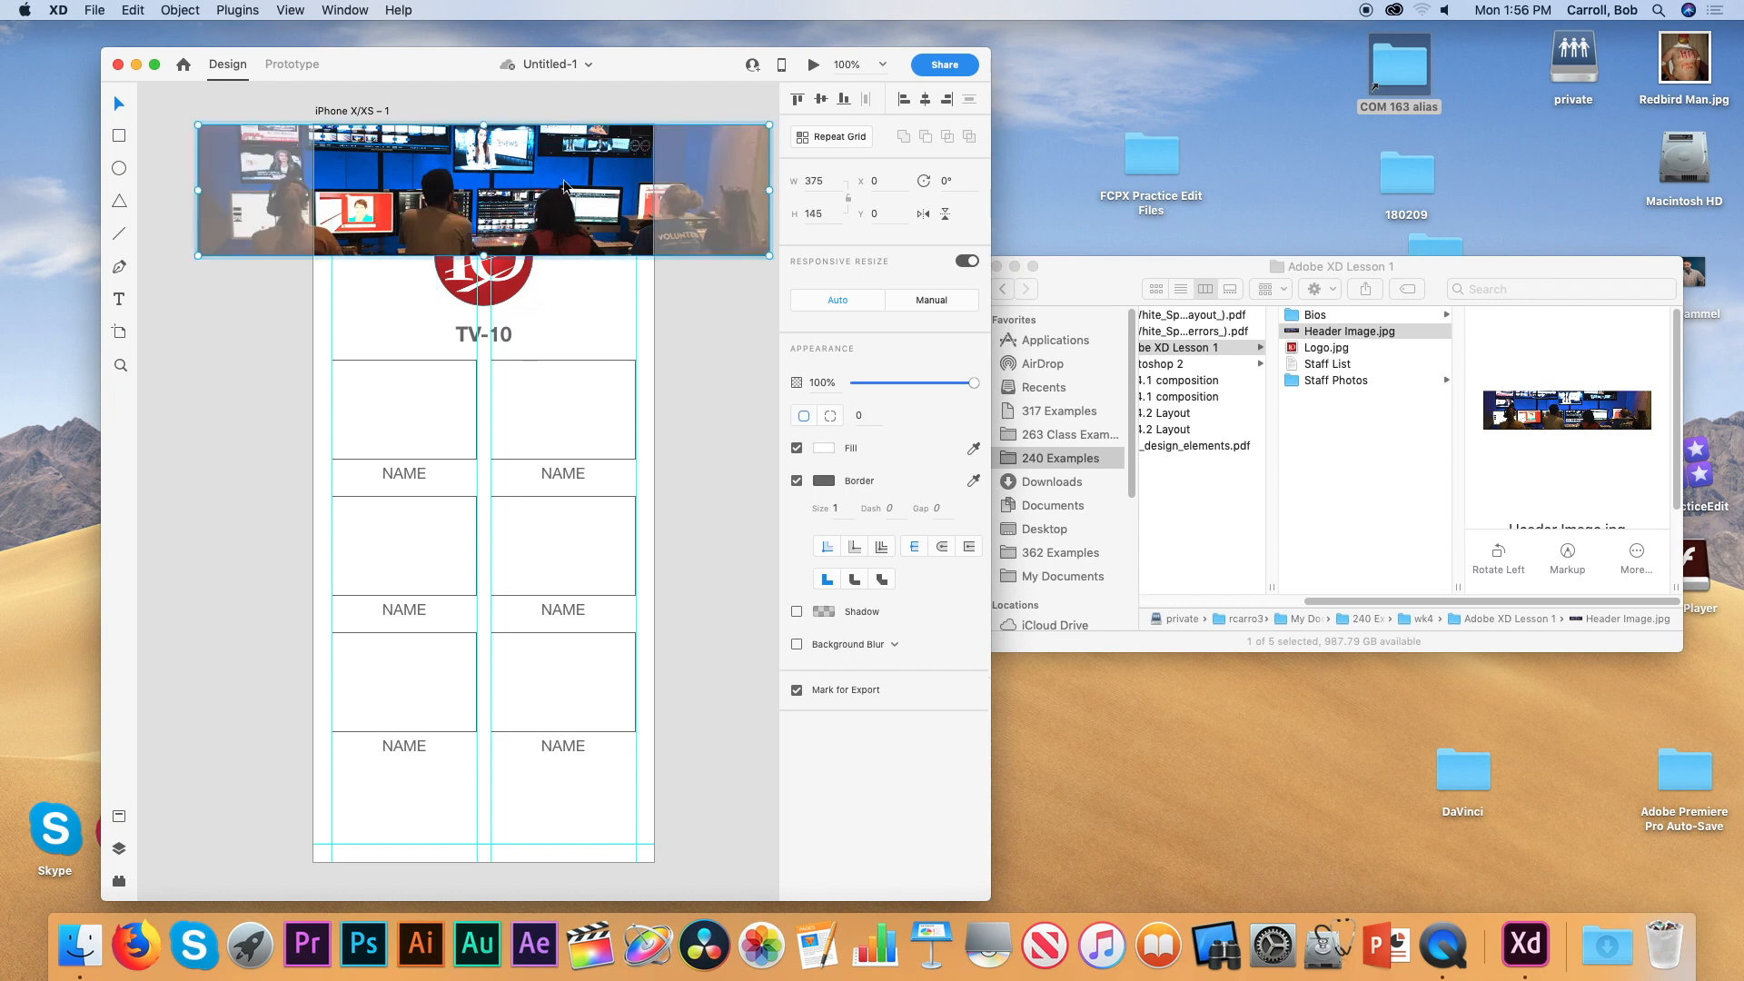
{"action": "left_click_drag", "start_coordinate": [563, 181], "coordinate": [553, 182]}
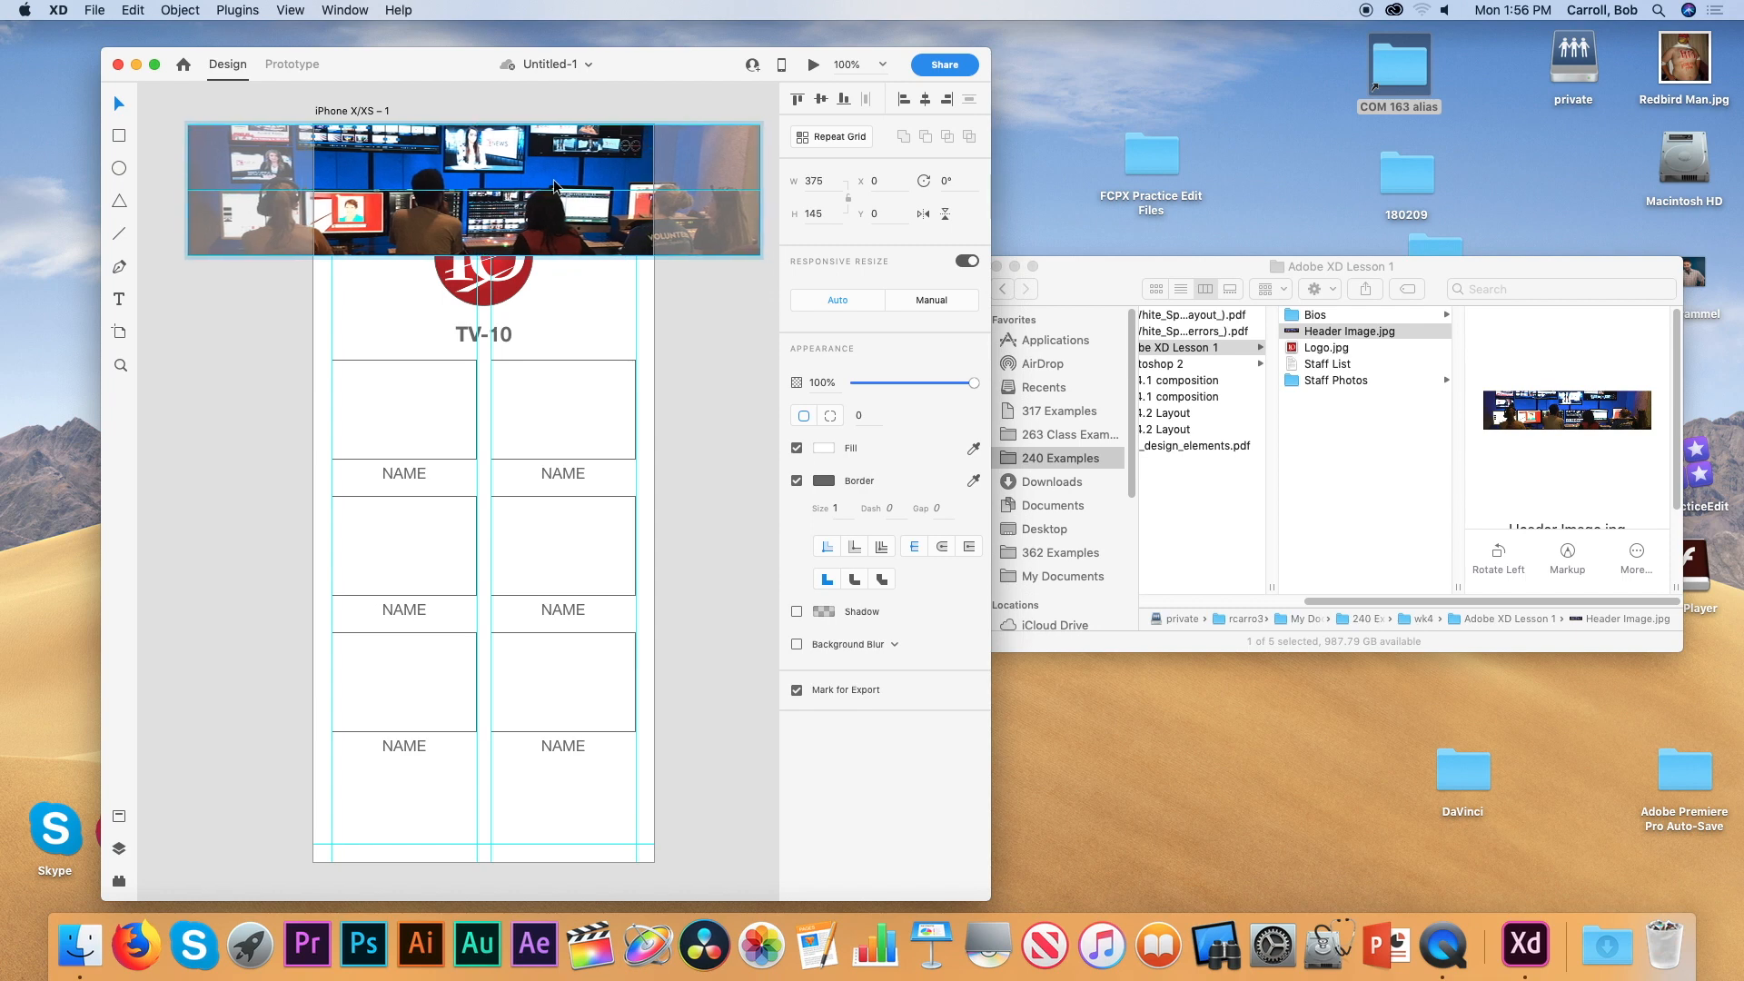
{"action": "left_click_drag", "start_coordinate": [553, 180], "coordinate": [548, 178]}
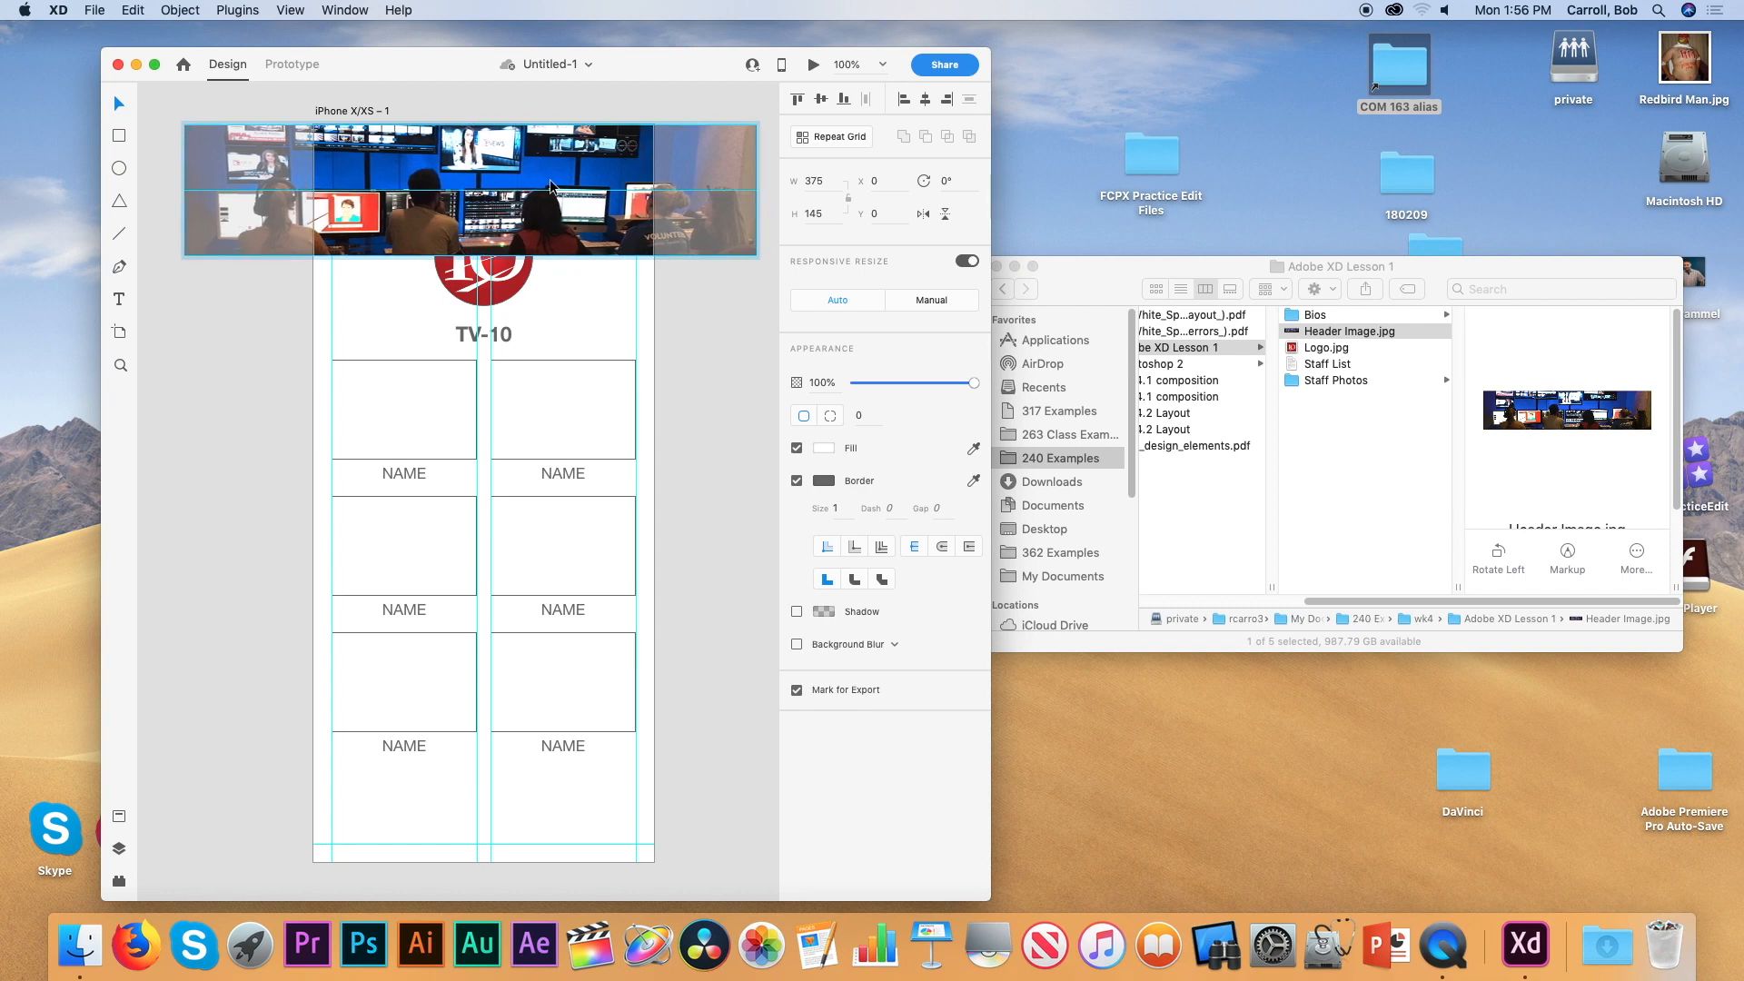
{"action": "left_click", "coordinate": [704, 319]}
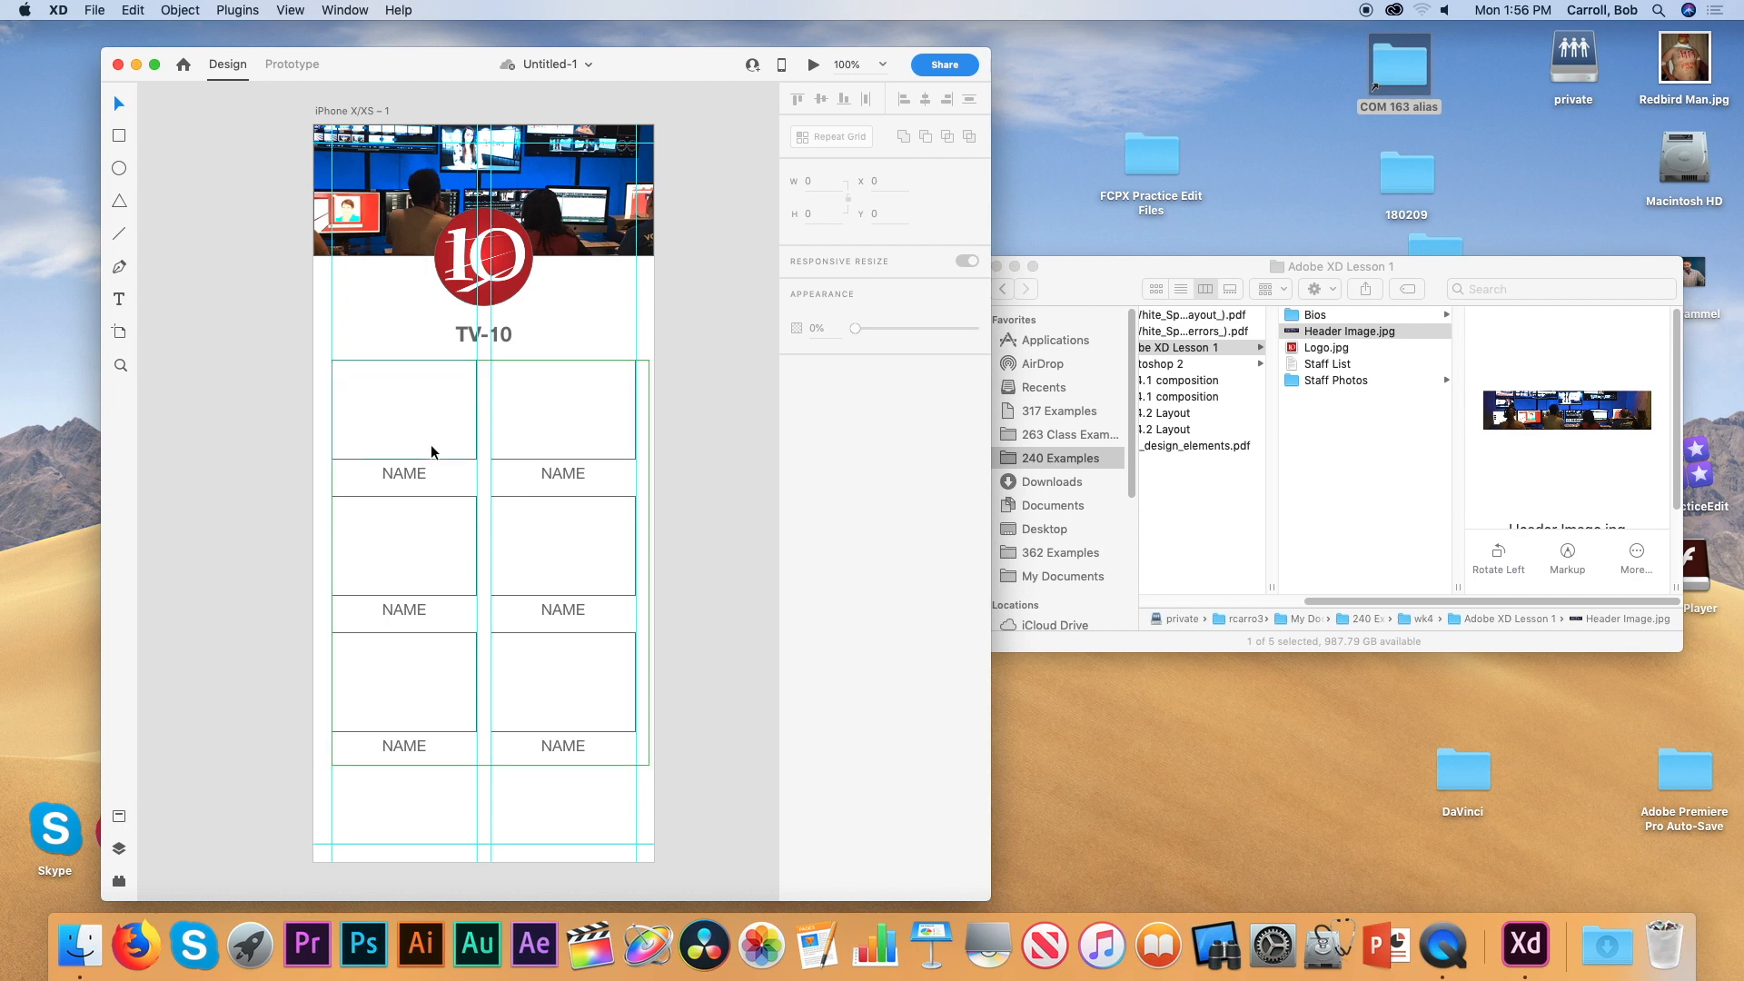
Open the Staff Photos folder in Finder
{"action": "left_click", "coordinate": [1342, 384]}
{"action": "left_click", "coordinate": [1342, 379]}
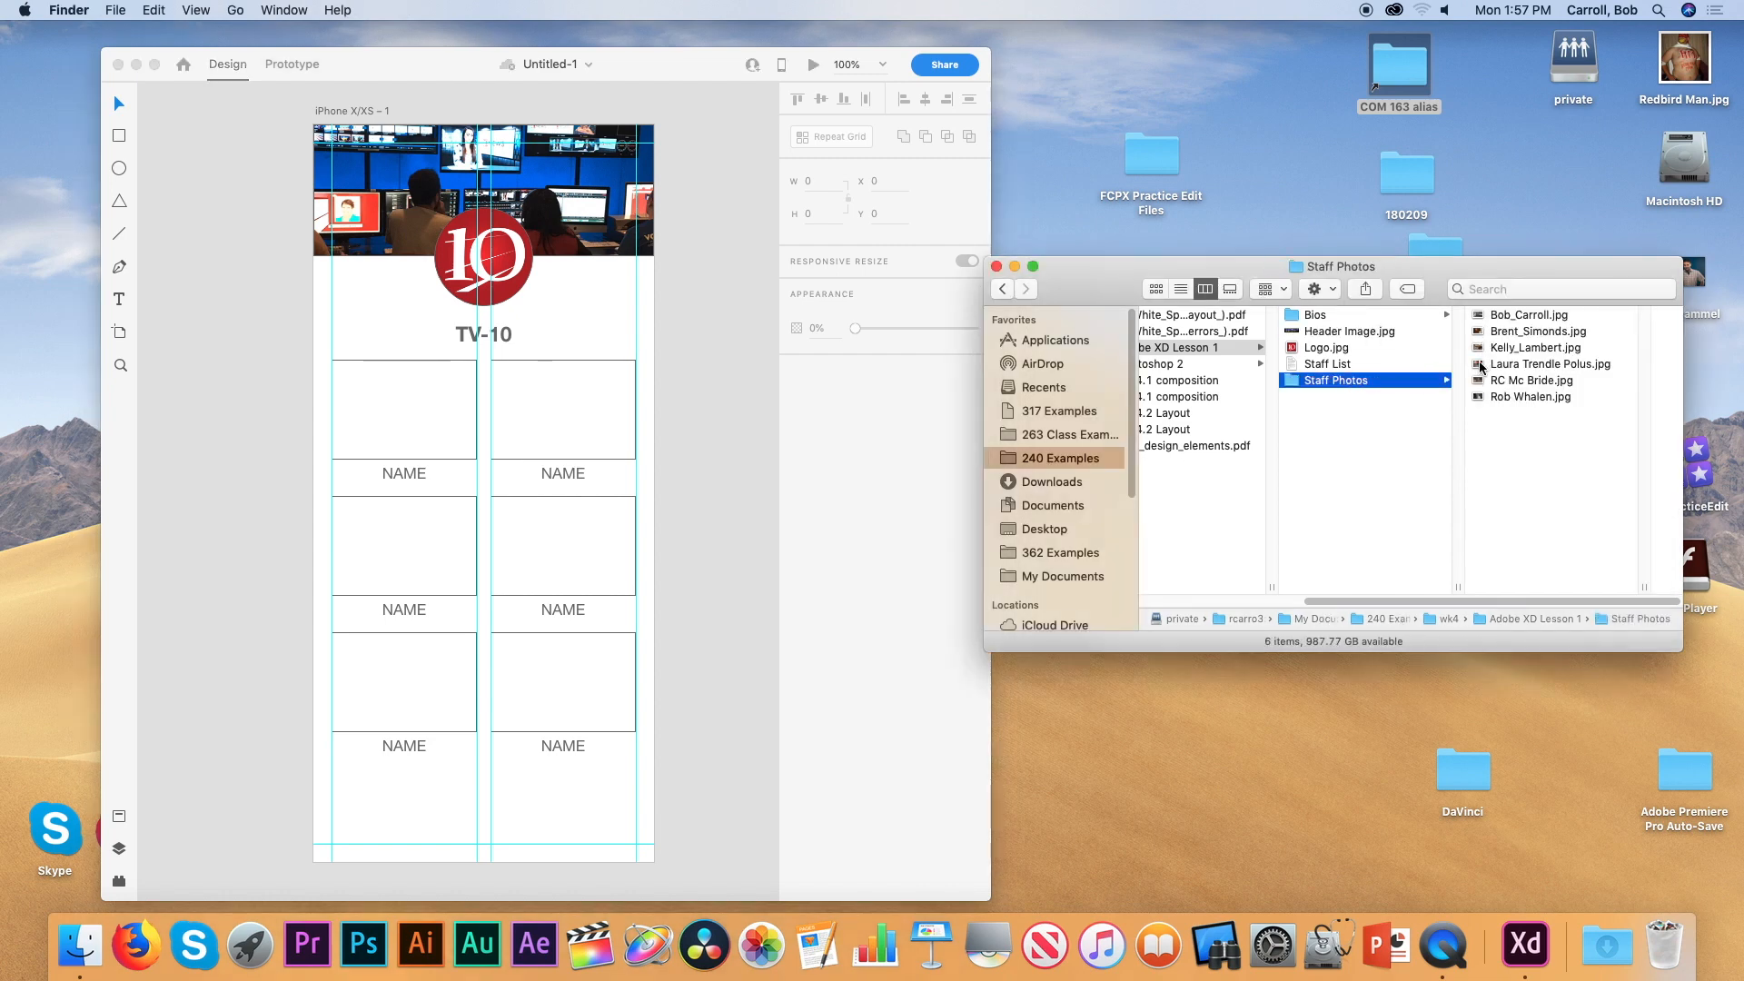
Try placing one staff photo in the grid's first placeholder and another in the second, and undo both placements
{"action": "left_click_drag", "start_coordinate": [1482, 365], "coordinate": [434, 413]}
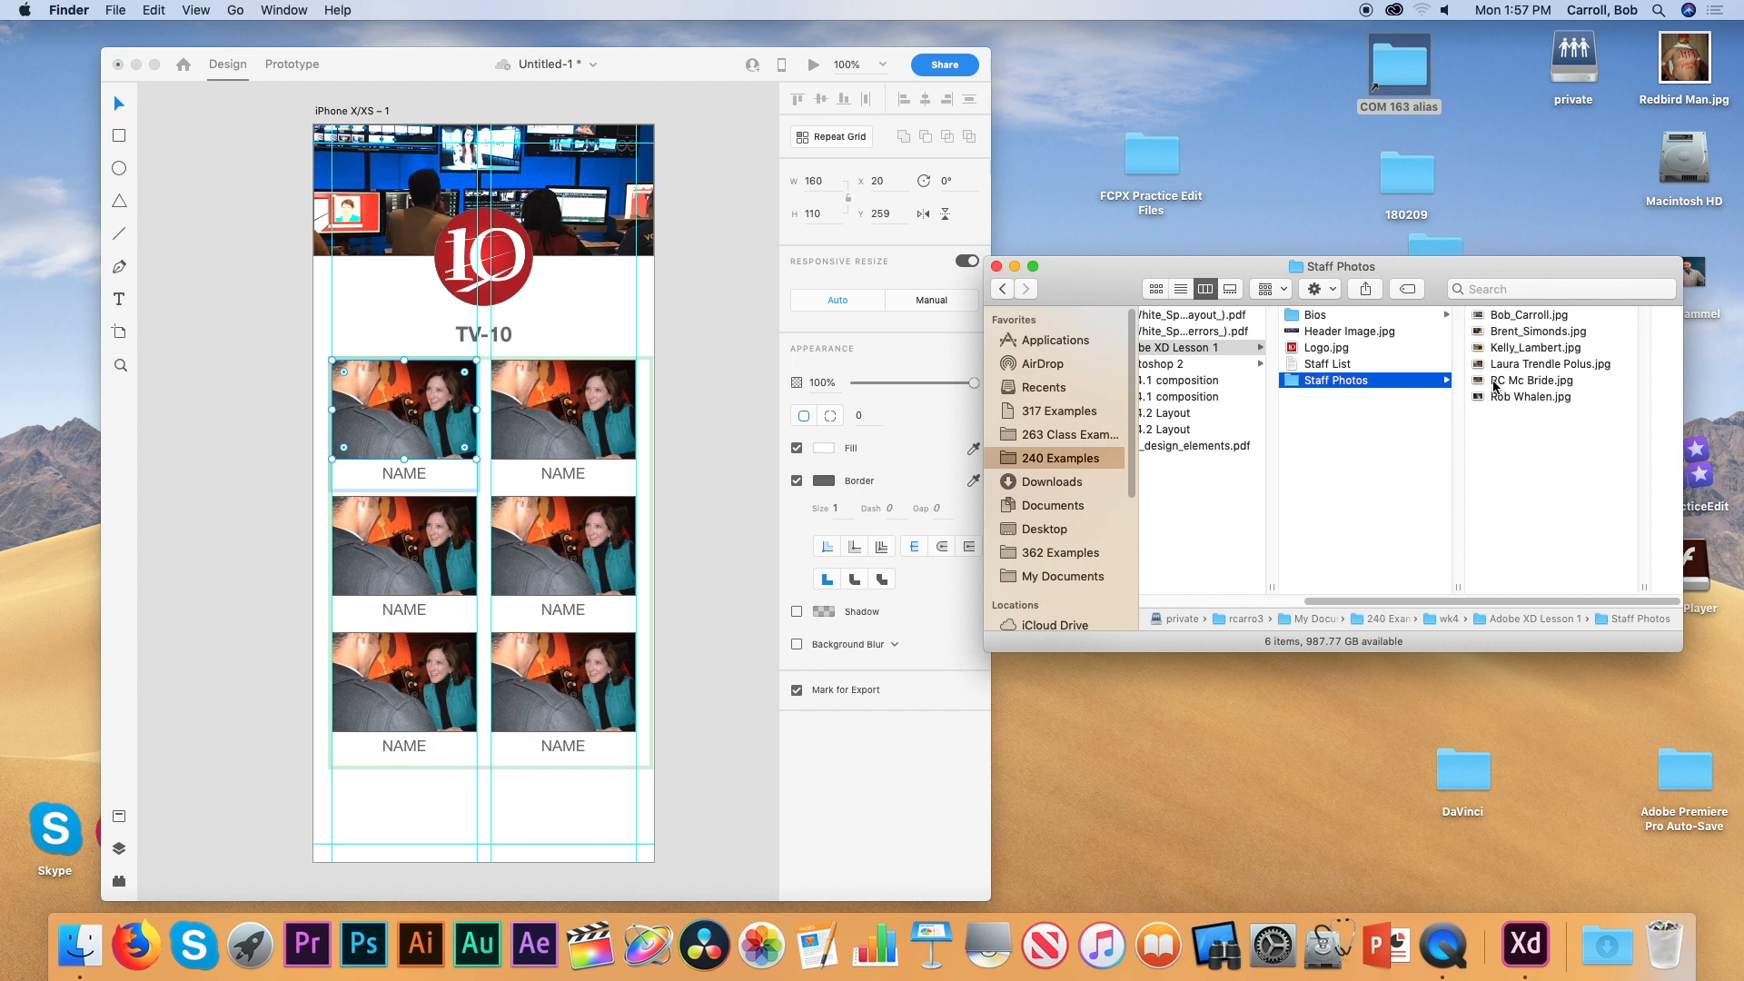
{"action": "left_click_drag", "start_coordinate": [1480, 318], "coordinate": [576, 436]}
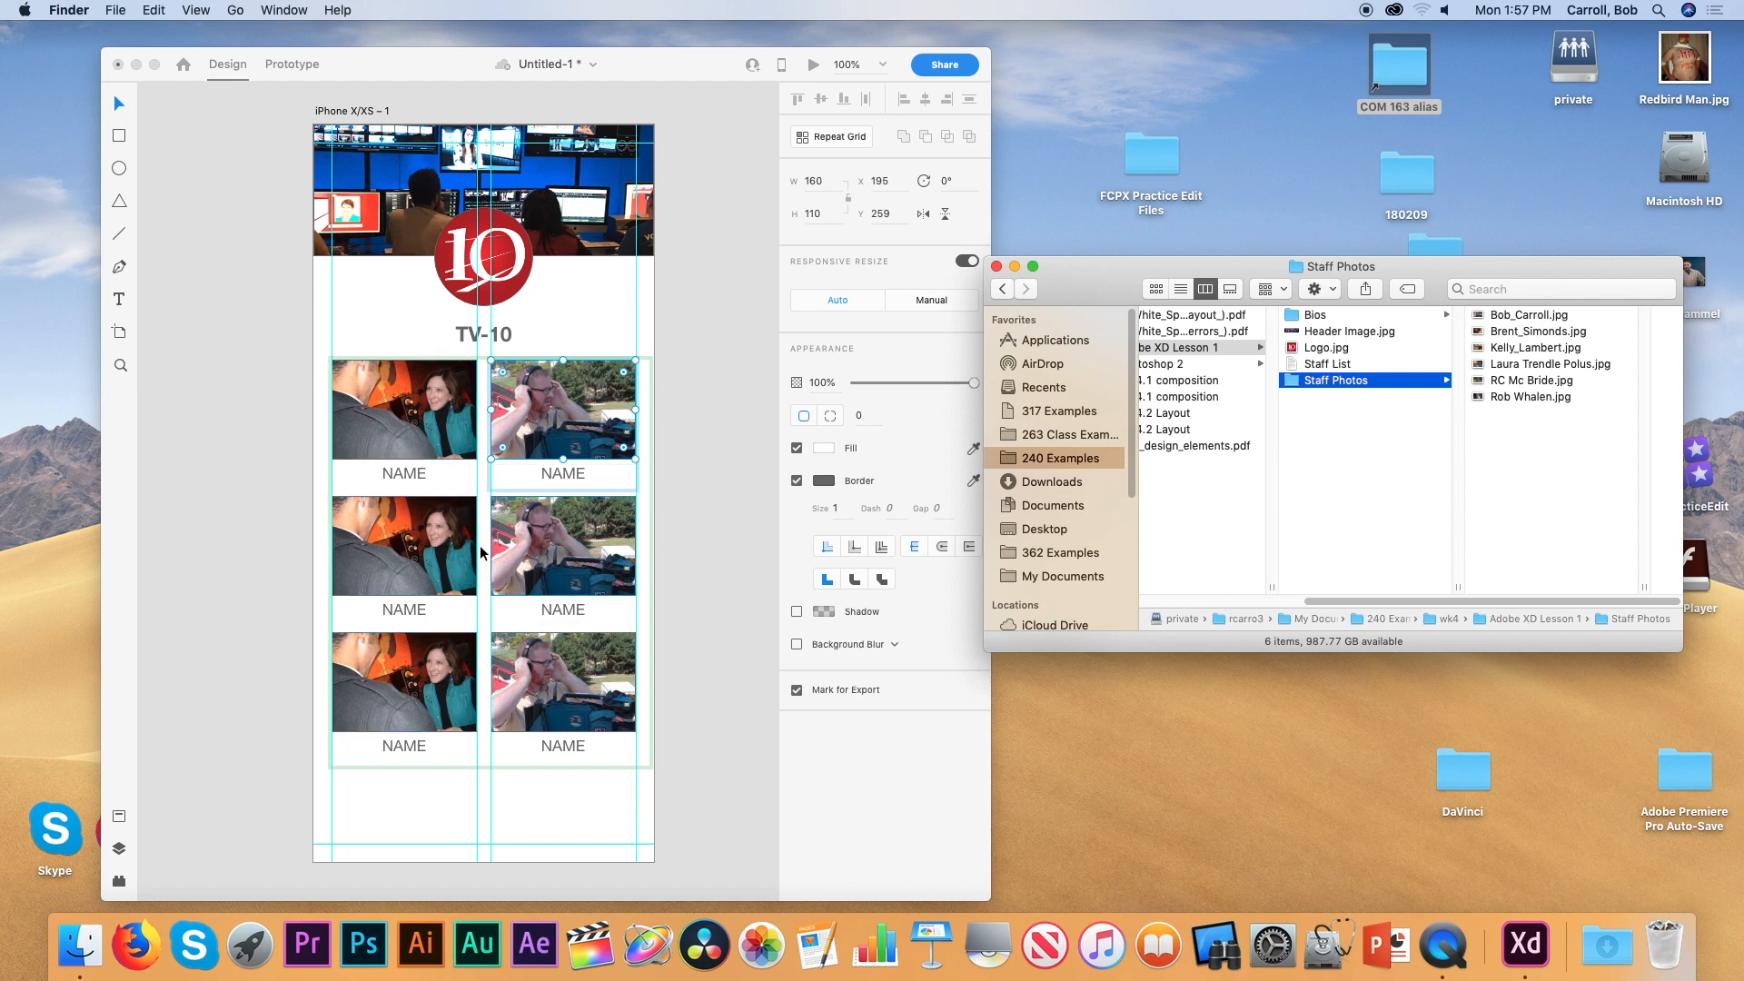
{"action": "left_click", "coordinate": [679, 385]}
{"action": "key", "text": "super+z"}
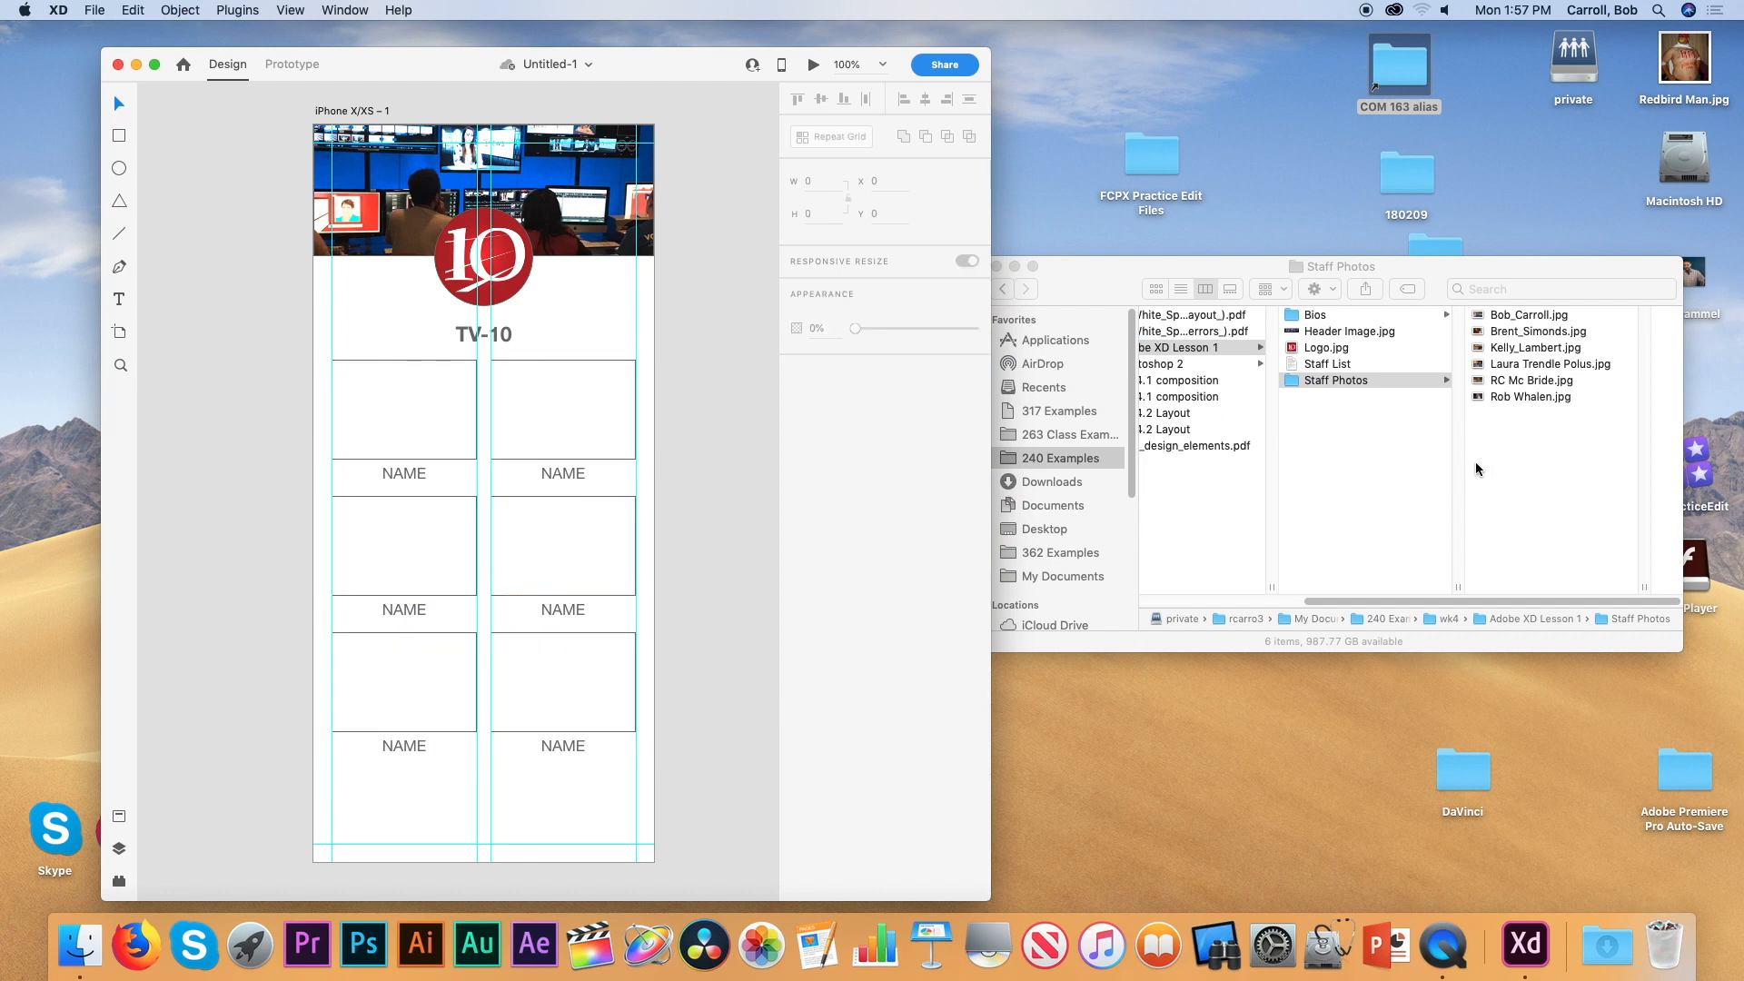
Try filling the repeat grid with all six staff photos at once, and undo the placement
{"action": "left_click", "coordinate": [1530, 452]}
{"action": "left_click_drag", "start_coordinate": [1530, 455], "coordinate": [411, 418]}
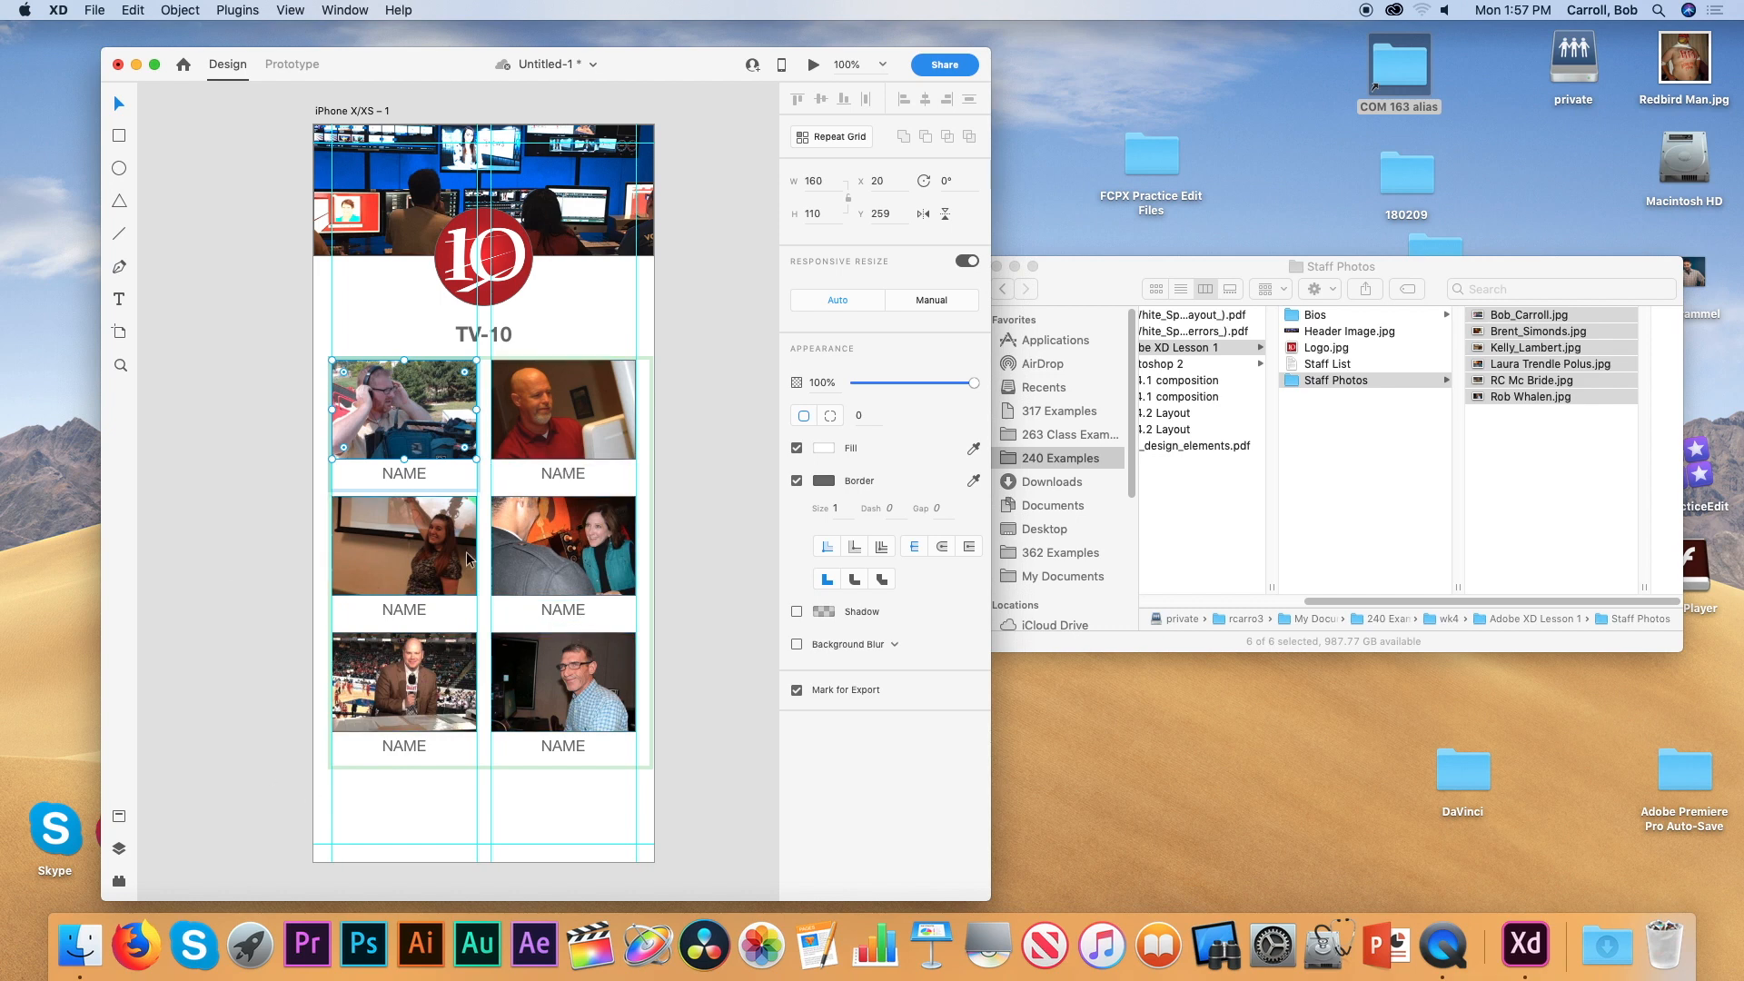
{"action": "key", "text": "super+z"}
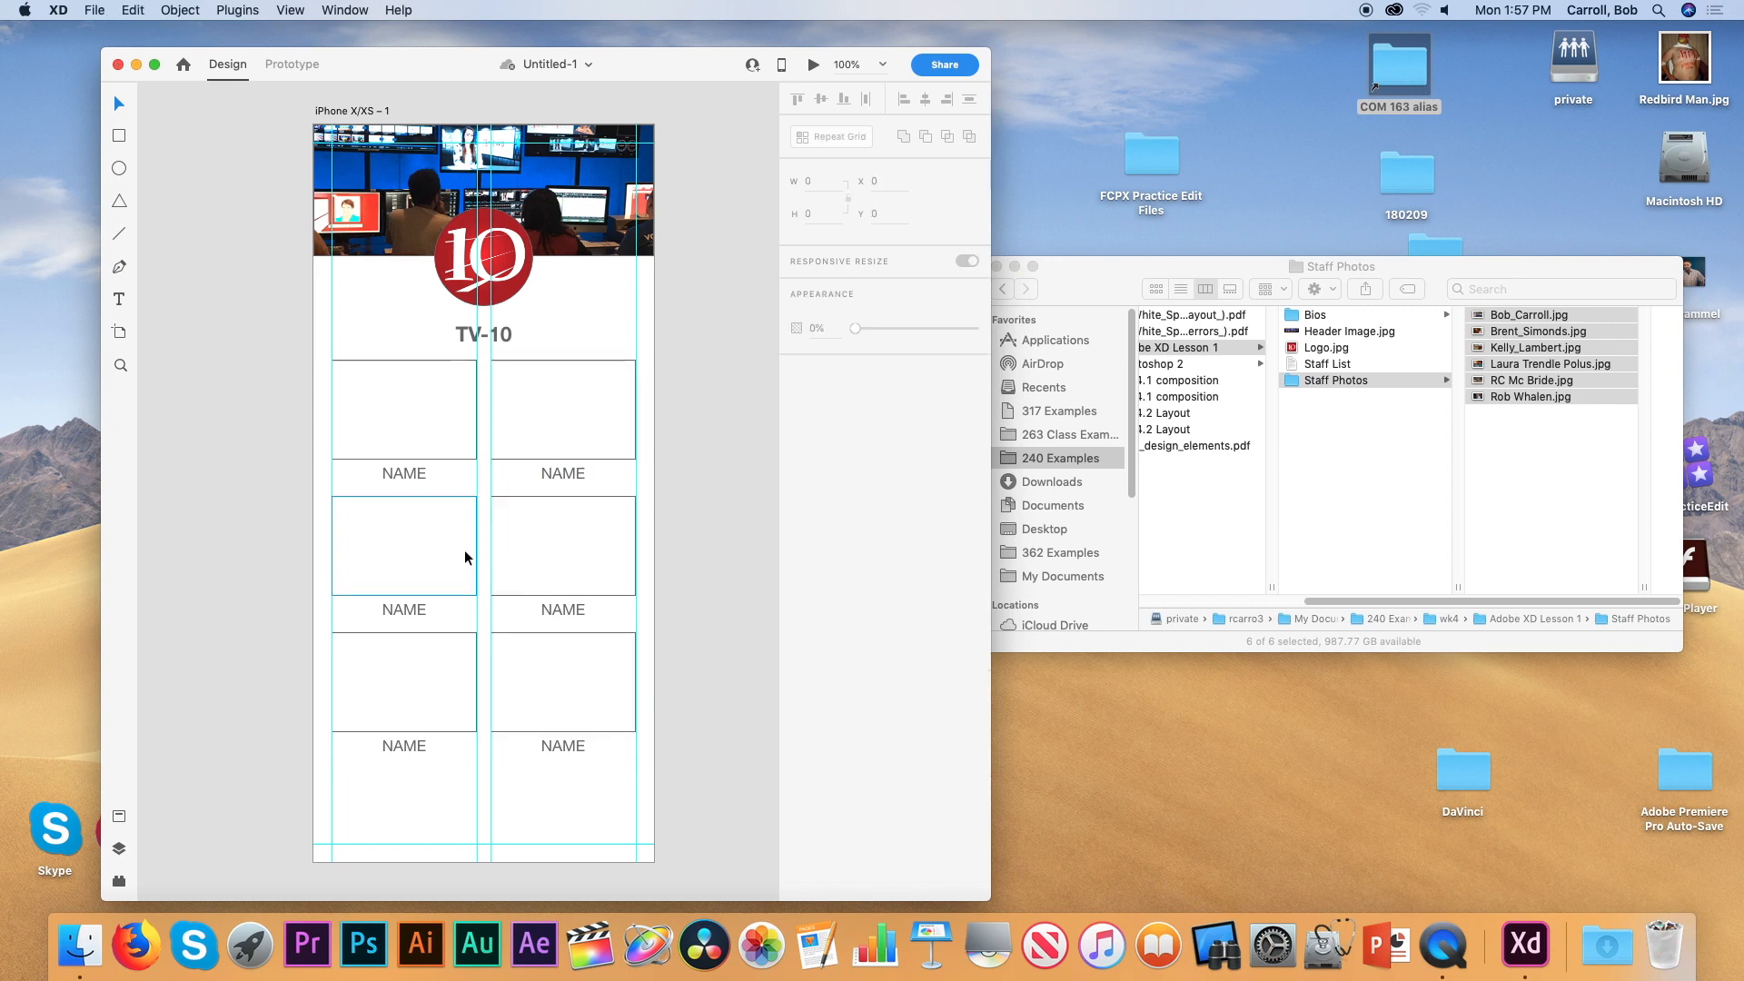
Rename the fourth staff photo file in Finder by adding the prefix "1 " before the existing name
{"action": "left_click", "coordinate": [1497, 316]}
{"action": "left_click", "coordinate": [1515, 445]}
{"action": "left_click", "coordinate": [1497, 366]}
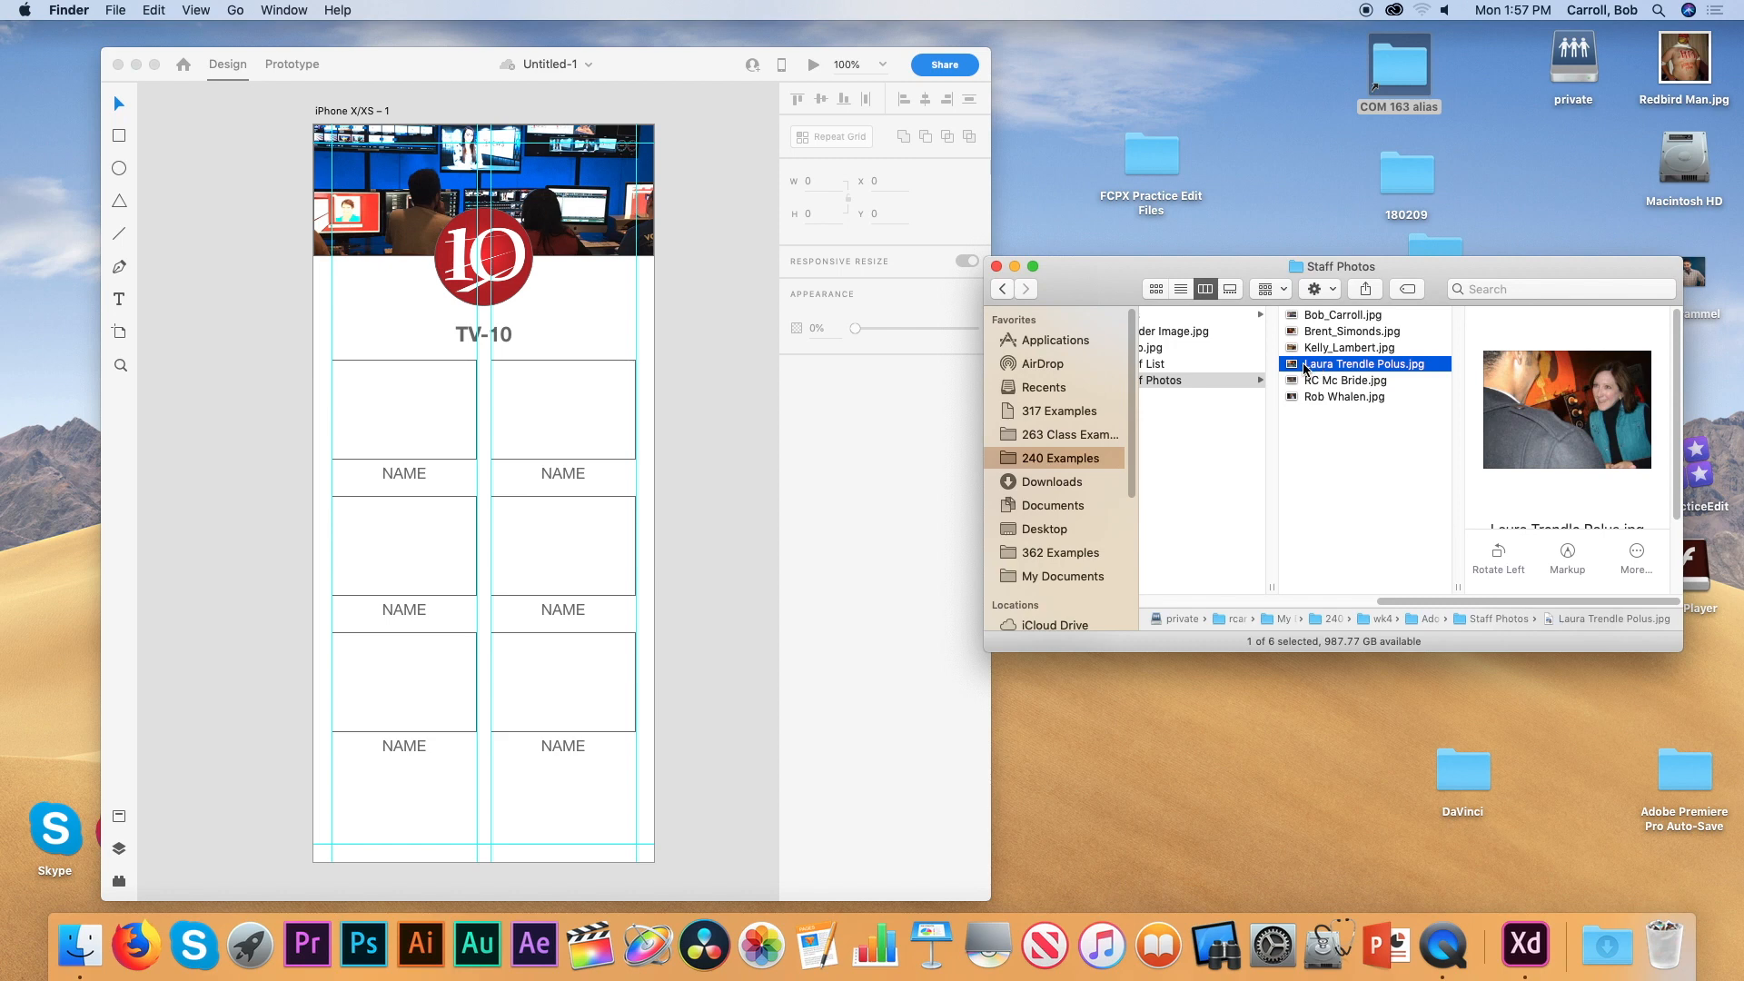
{"action": "left_click", "coordinate": [1309, 372]}
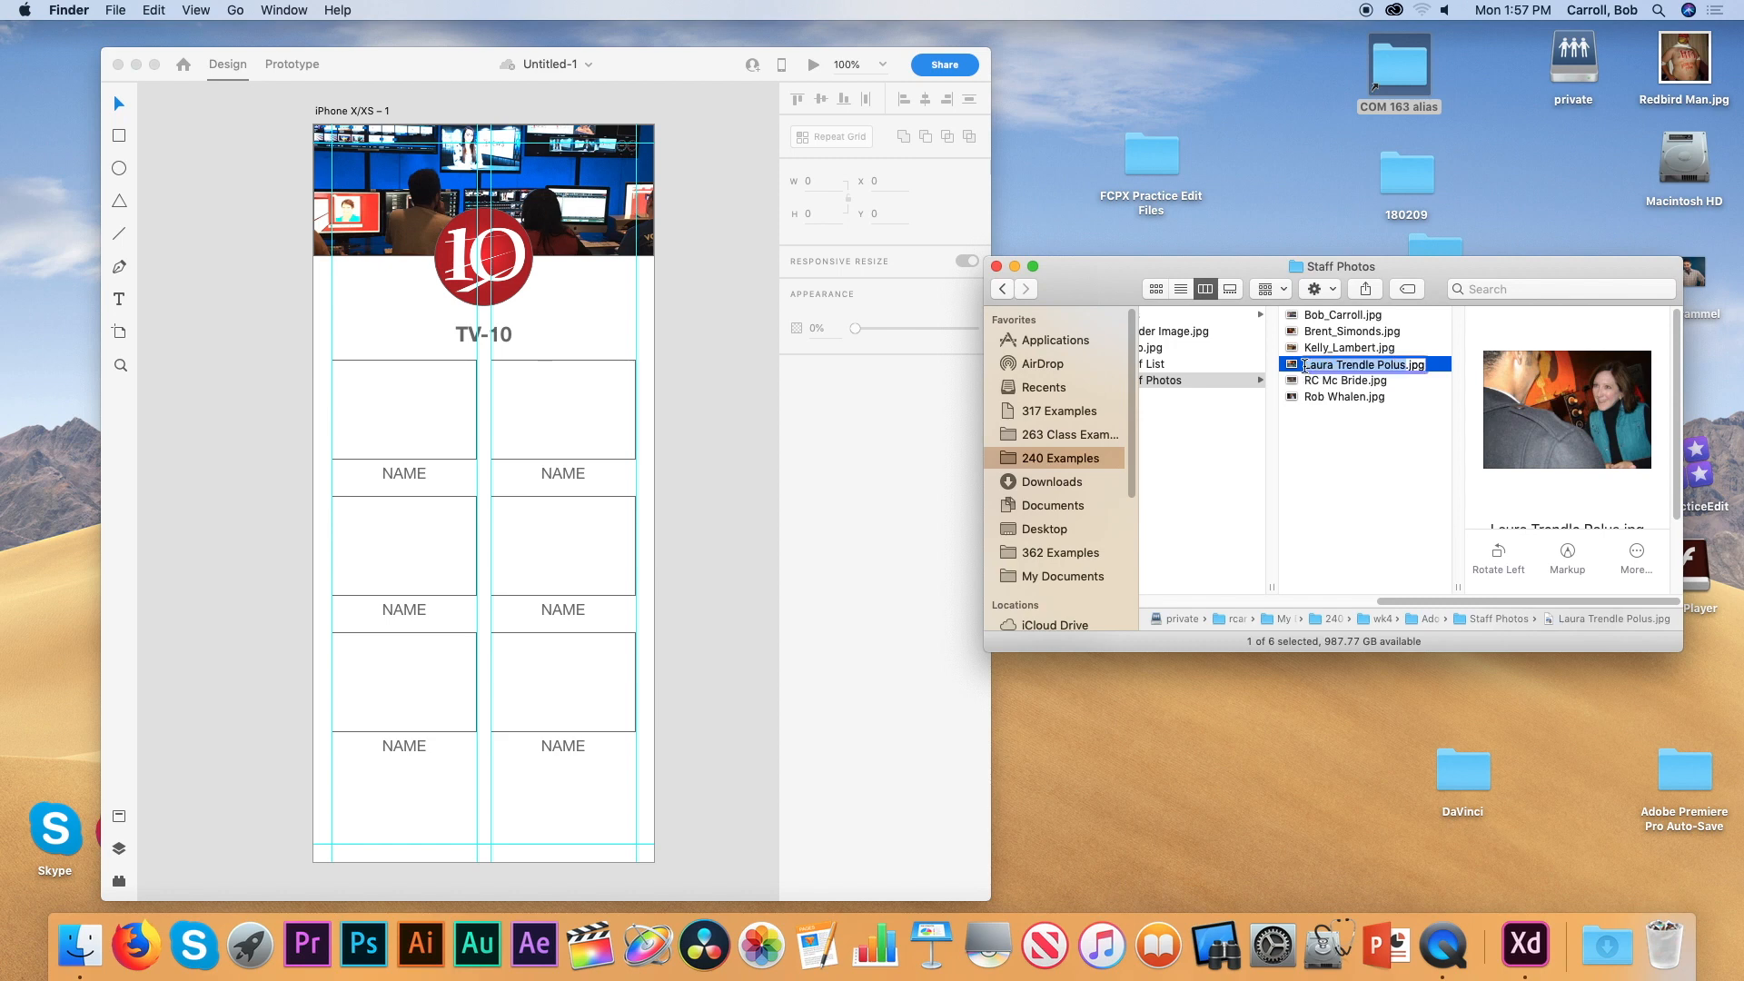
{"action": "key", "text": "Left"}
{"action": "type", "text": "1"}
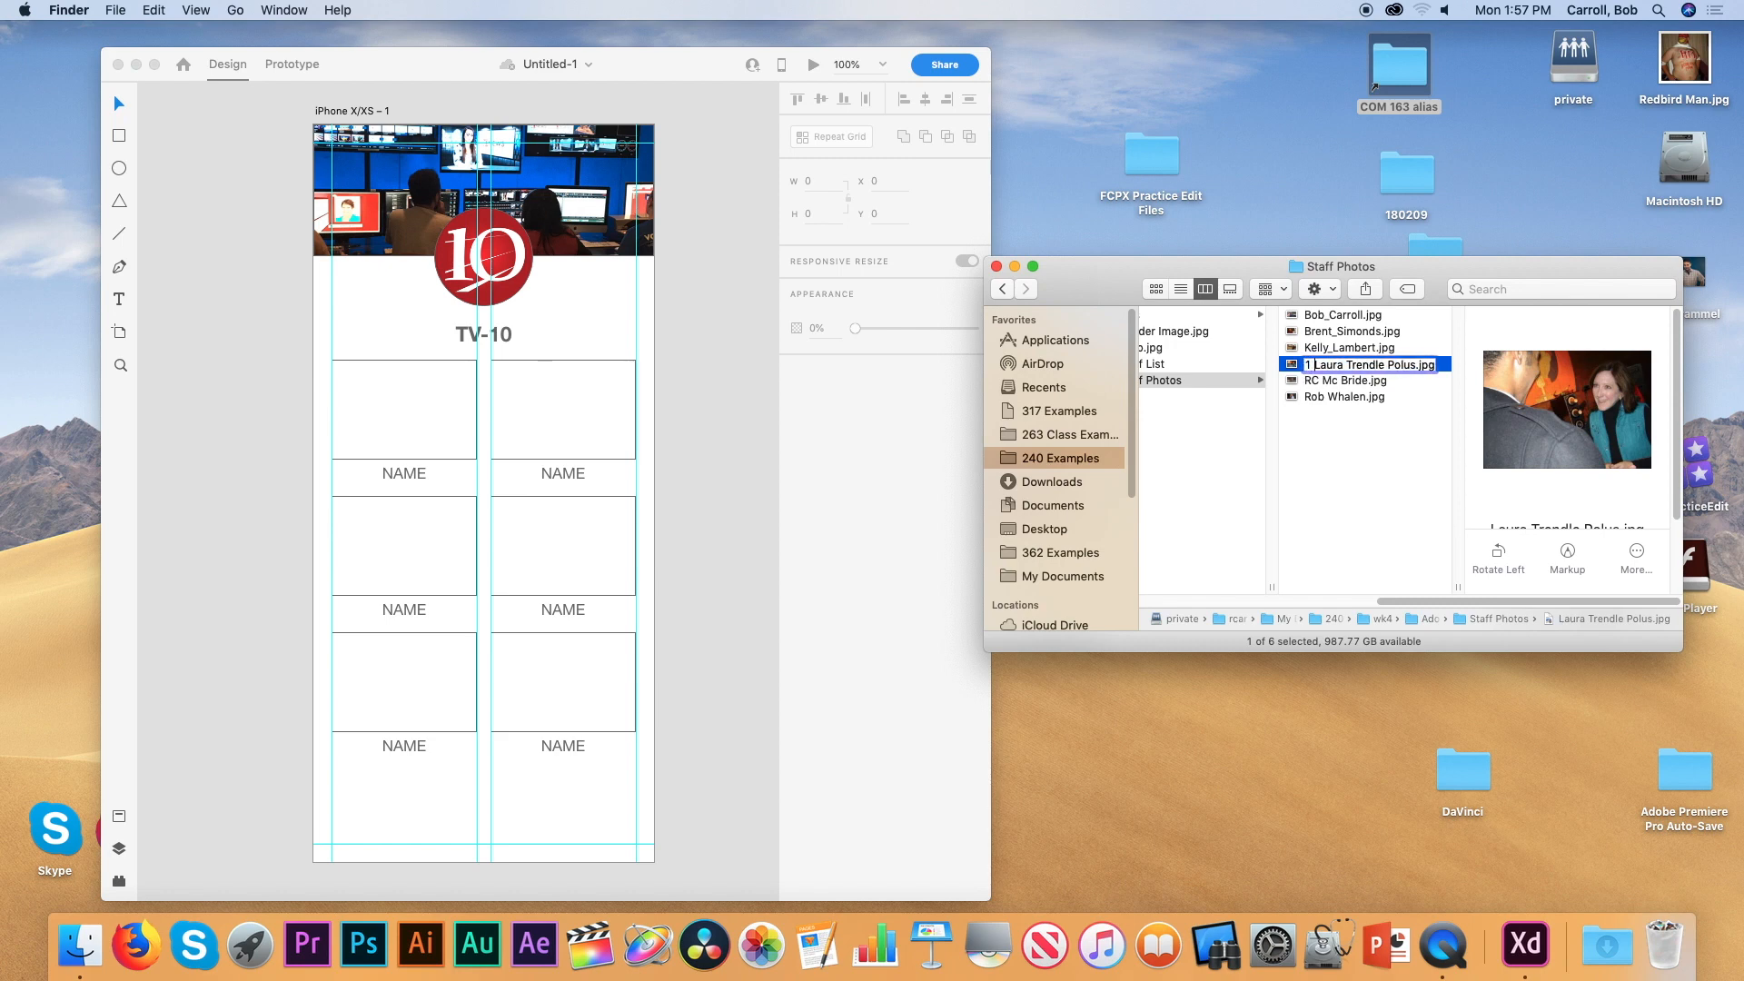
{"action": "key", "text": "Return"}
Rename the second staff photo file in the folder by adding the prefix "2 " before its existing name
{"action": "left_click", "coordinate": [1313, 334]}
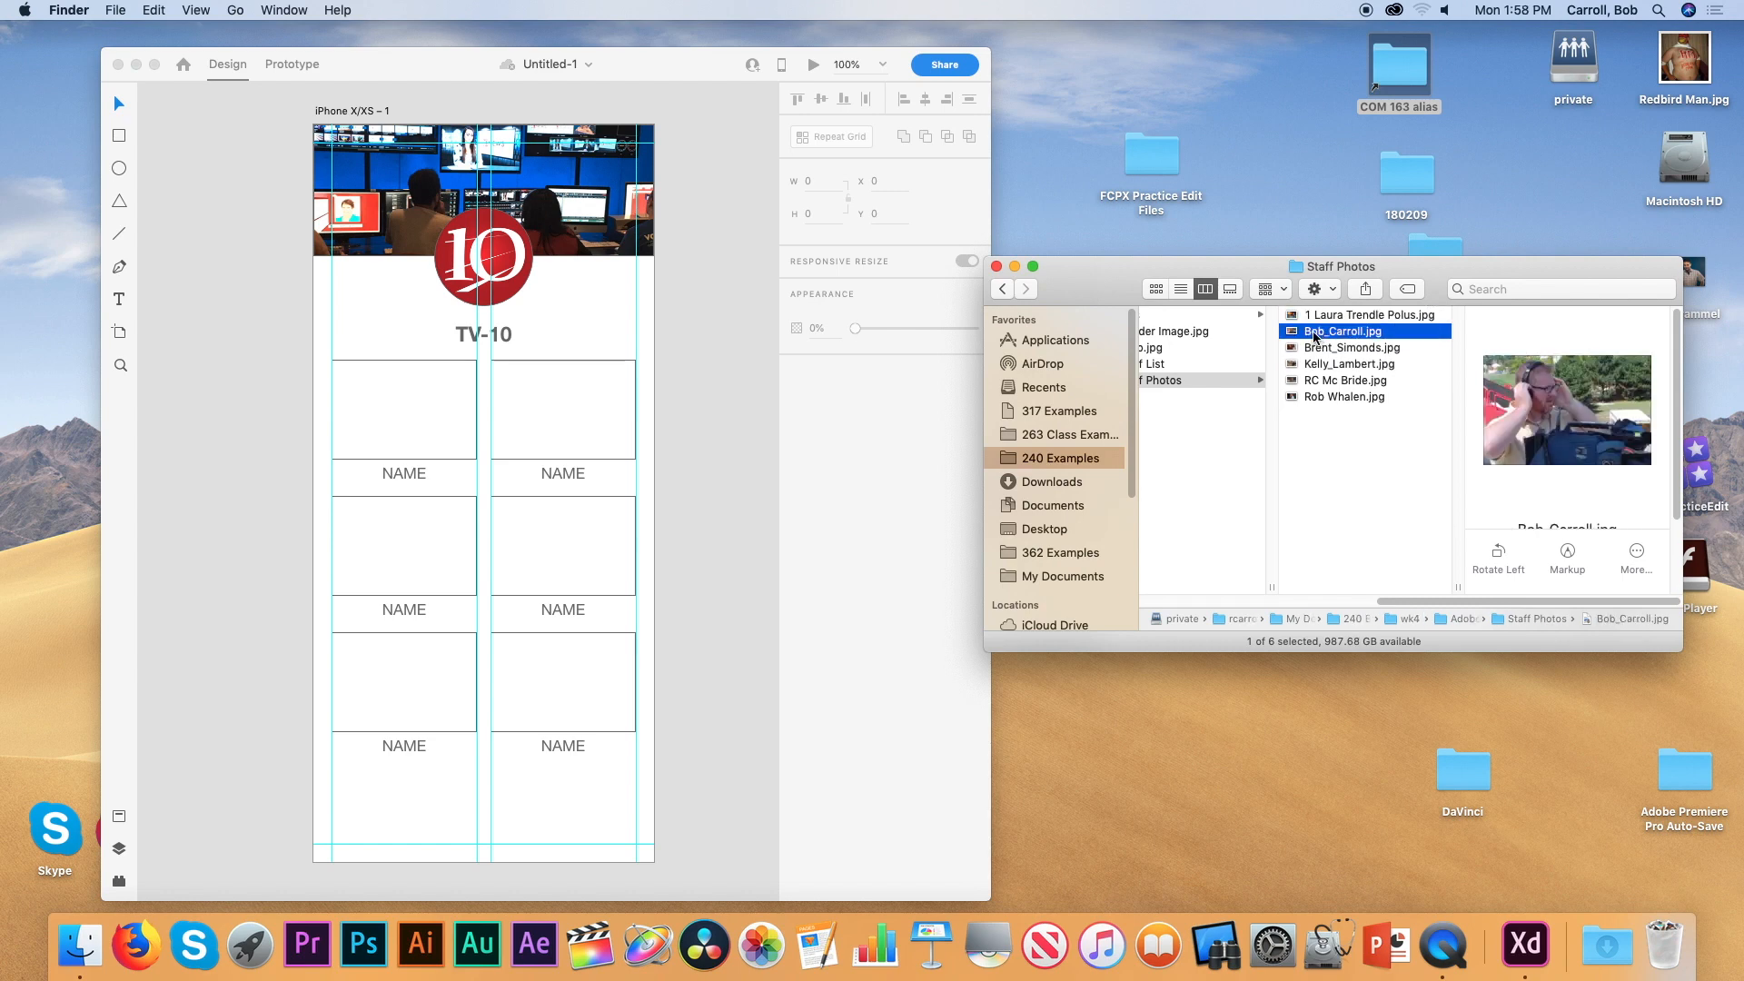
{"action": "left_click", "coordinate": [1309, 338]}
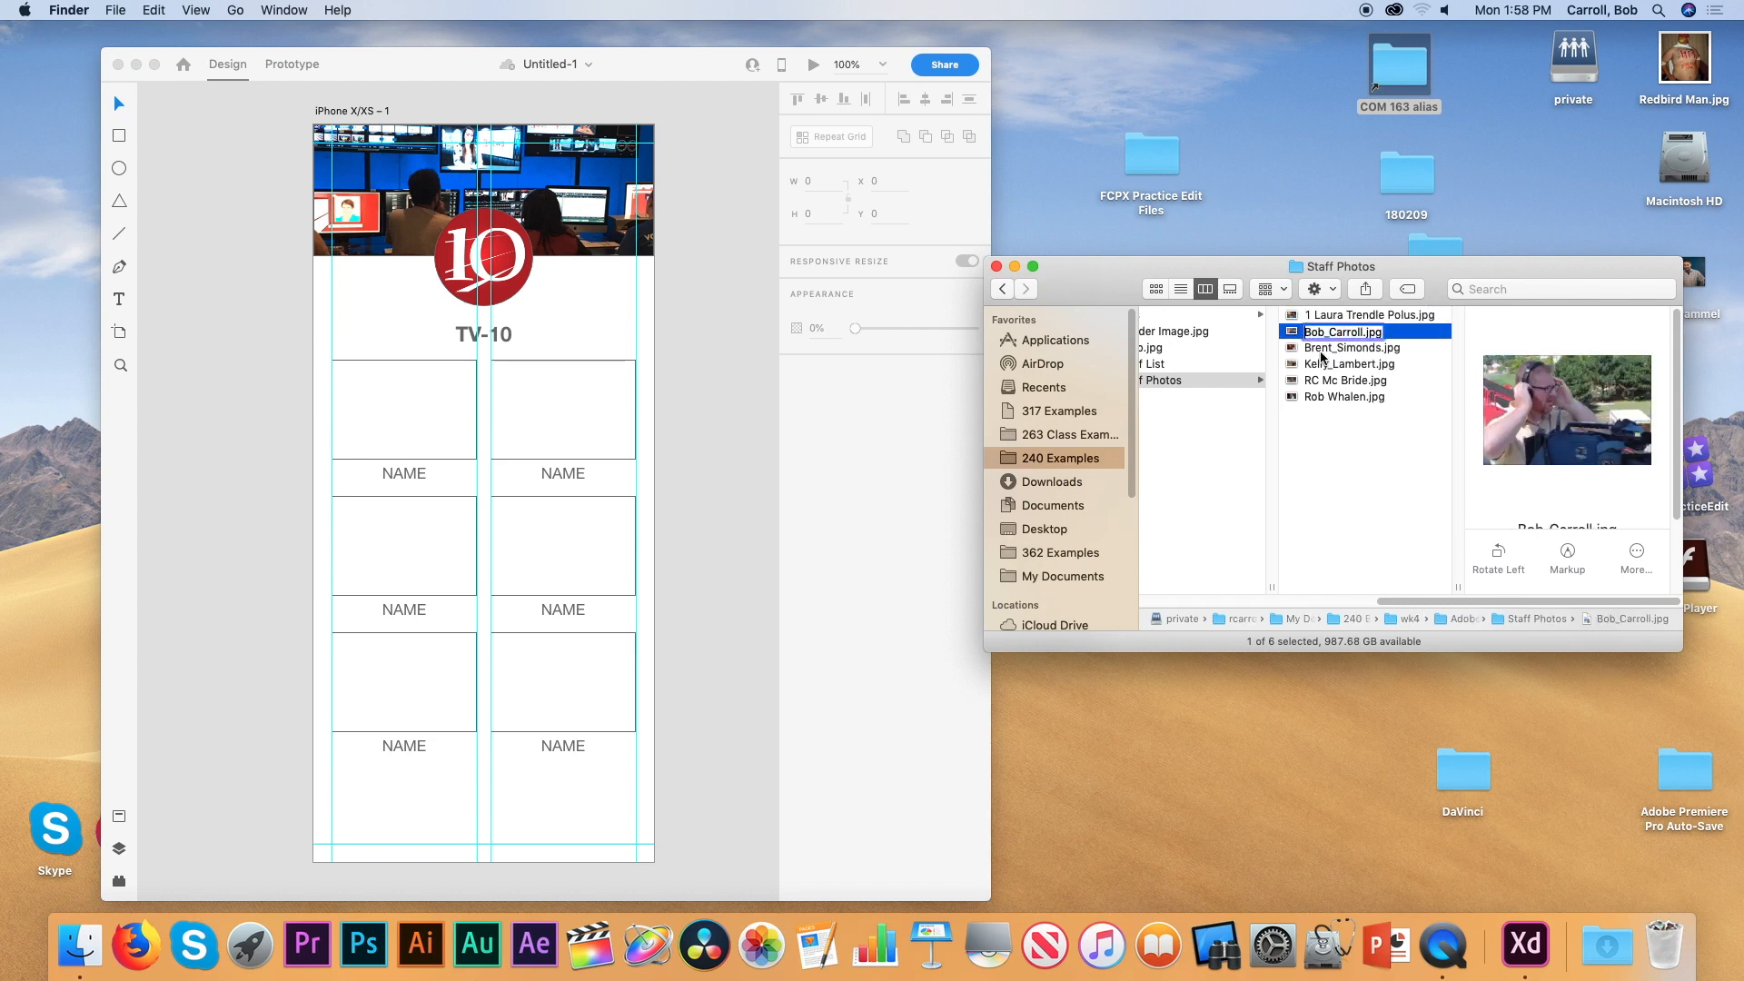
{"action": "key", "text": "Left"}
{"action": "type", "text": "2"}
{"action": "key", "text": "Return"}
{"action": "key", "text": "Left"}
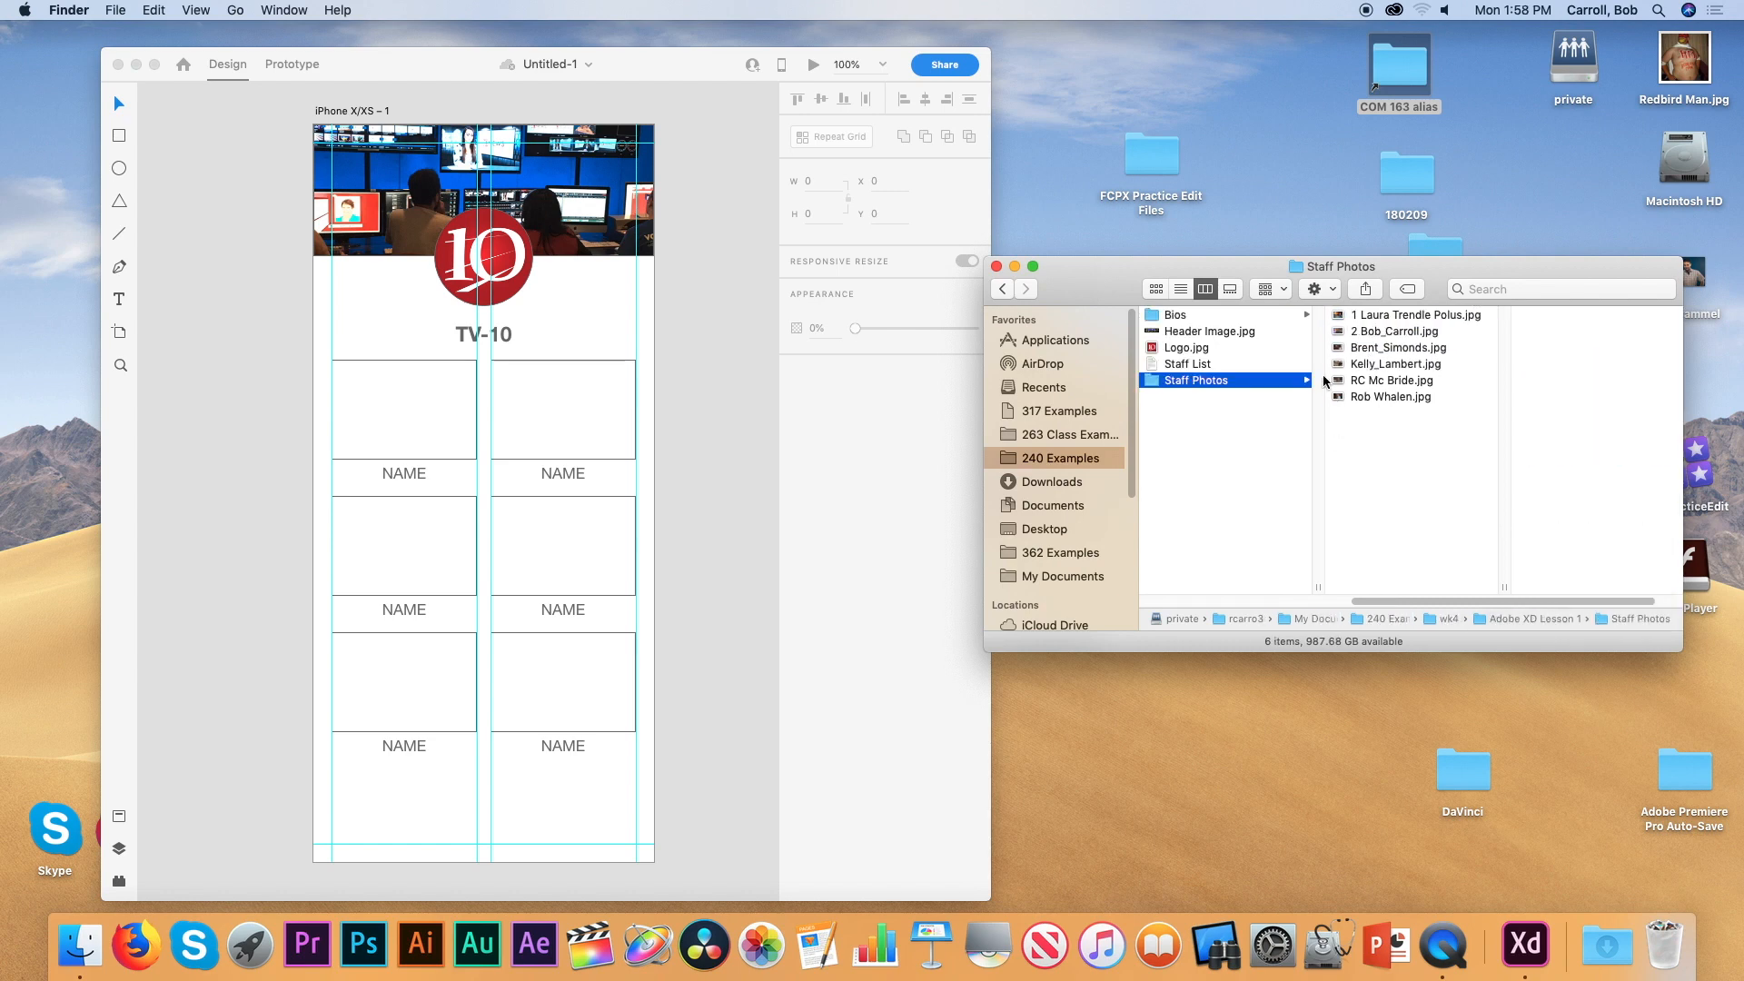
Add the prefix "3 " to the name of the fourth staff photo file in the list
{"action": "left_click", "coordinate": [1361, 361]}
{"action": "left_click", "coordinate": [1312, 366]}
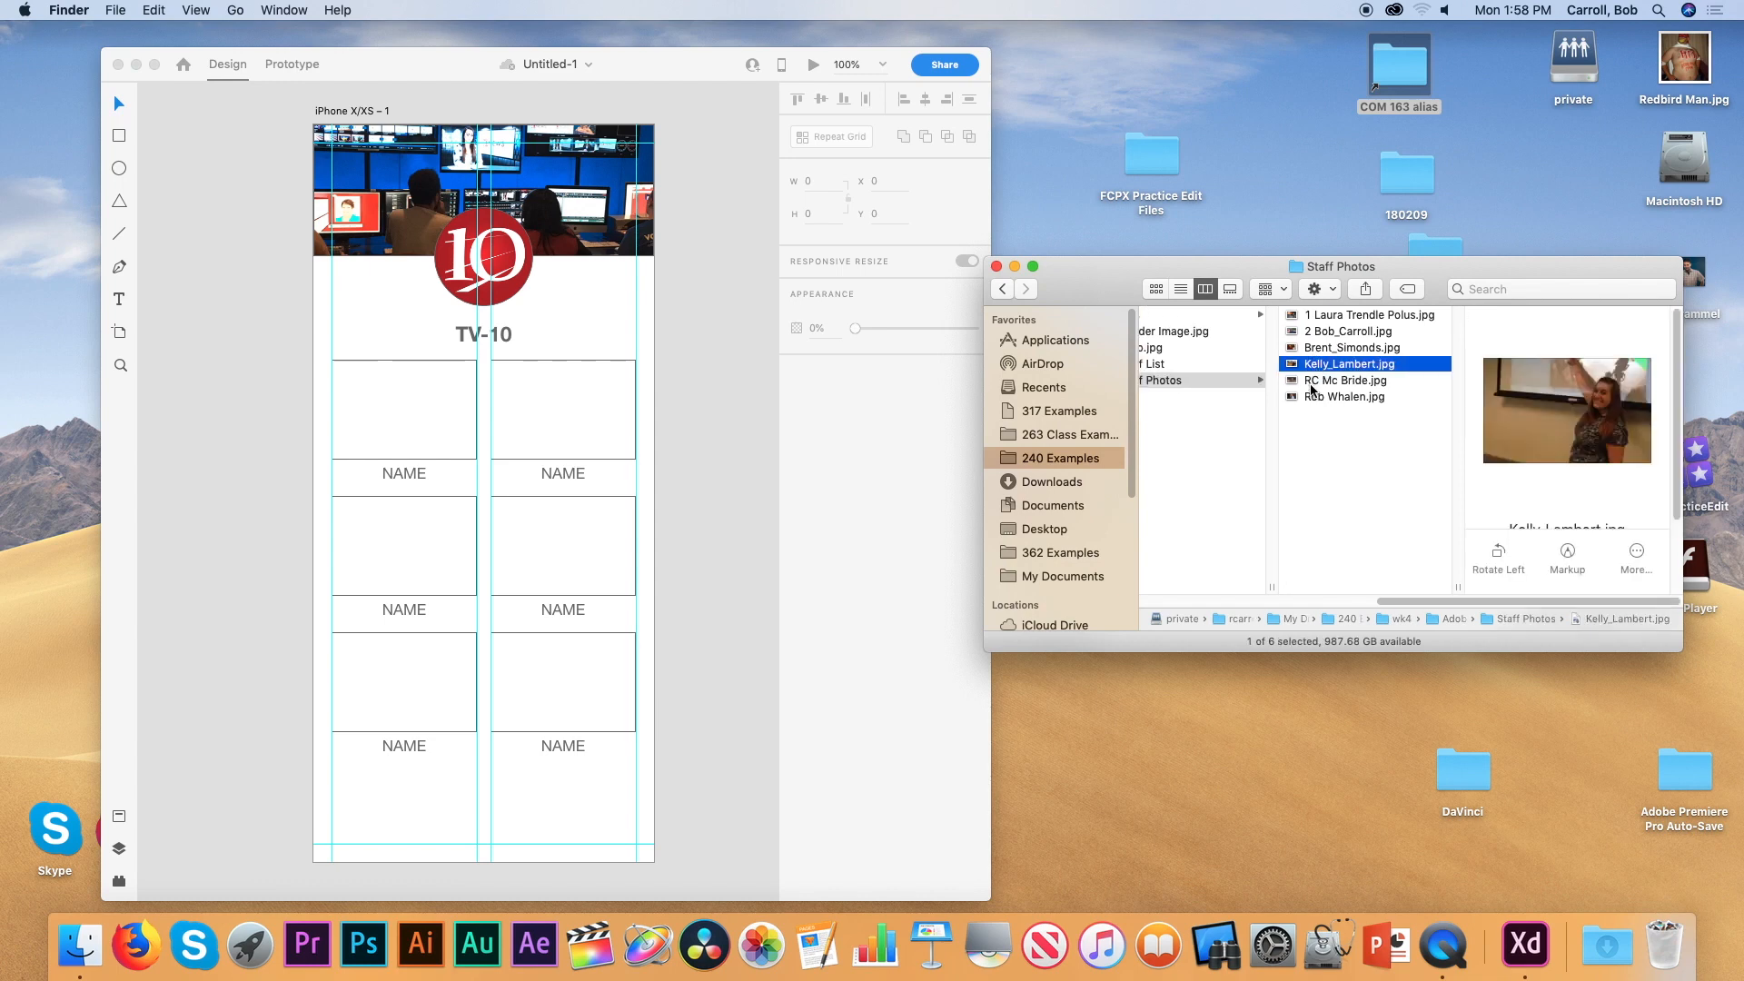
{"action": "key", "text": "Left"}
{"action": "type", "text": "3"}
{"action": "key", "text": "Return"}
{"action": "key", "text": "Left"}
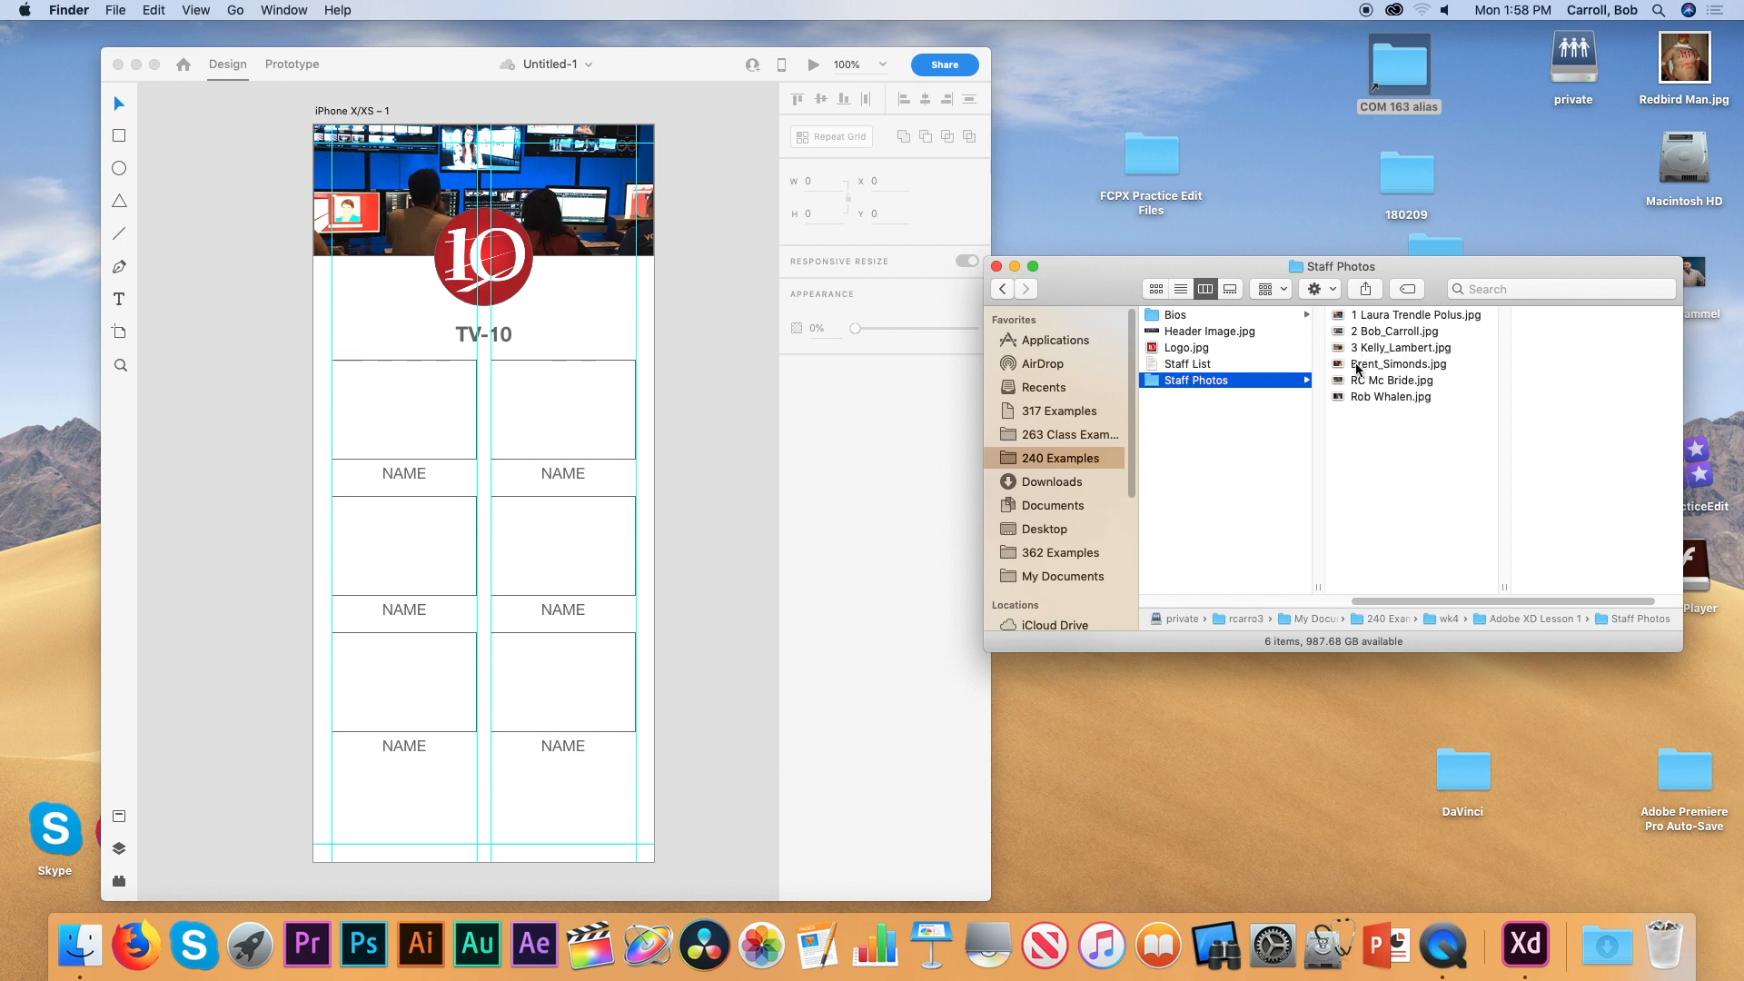
Add the prefix "4 " to the name of the last staff photo file in the list
{"action": "left_click", "coordinate": [1358, 400]}
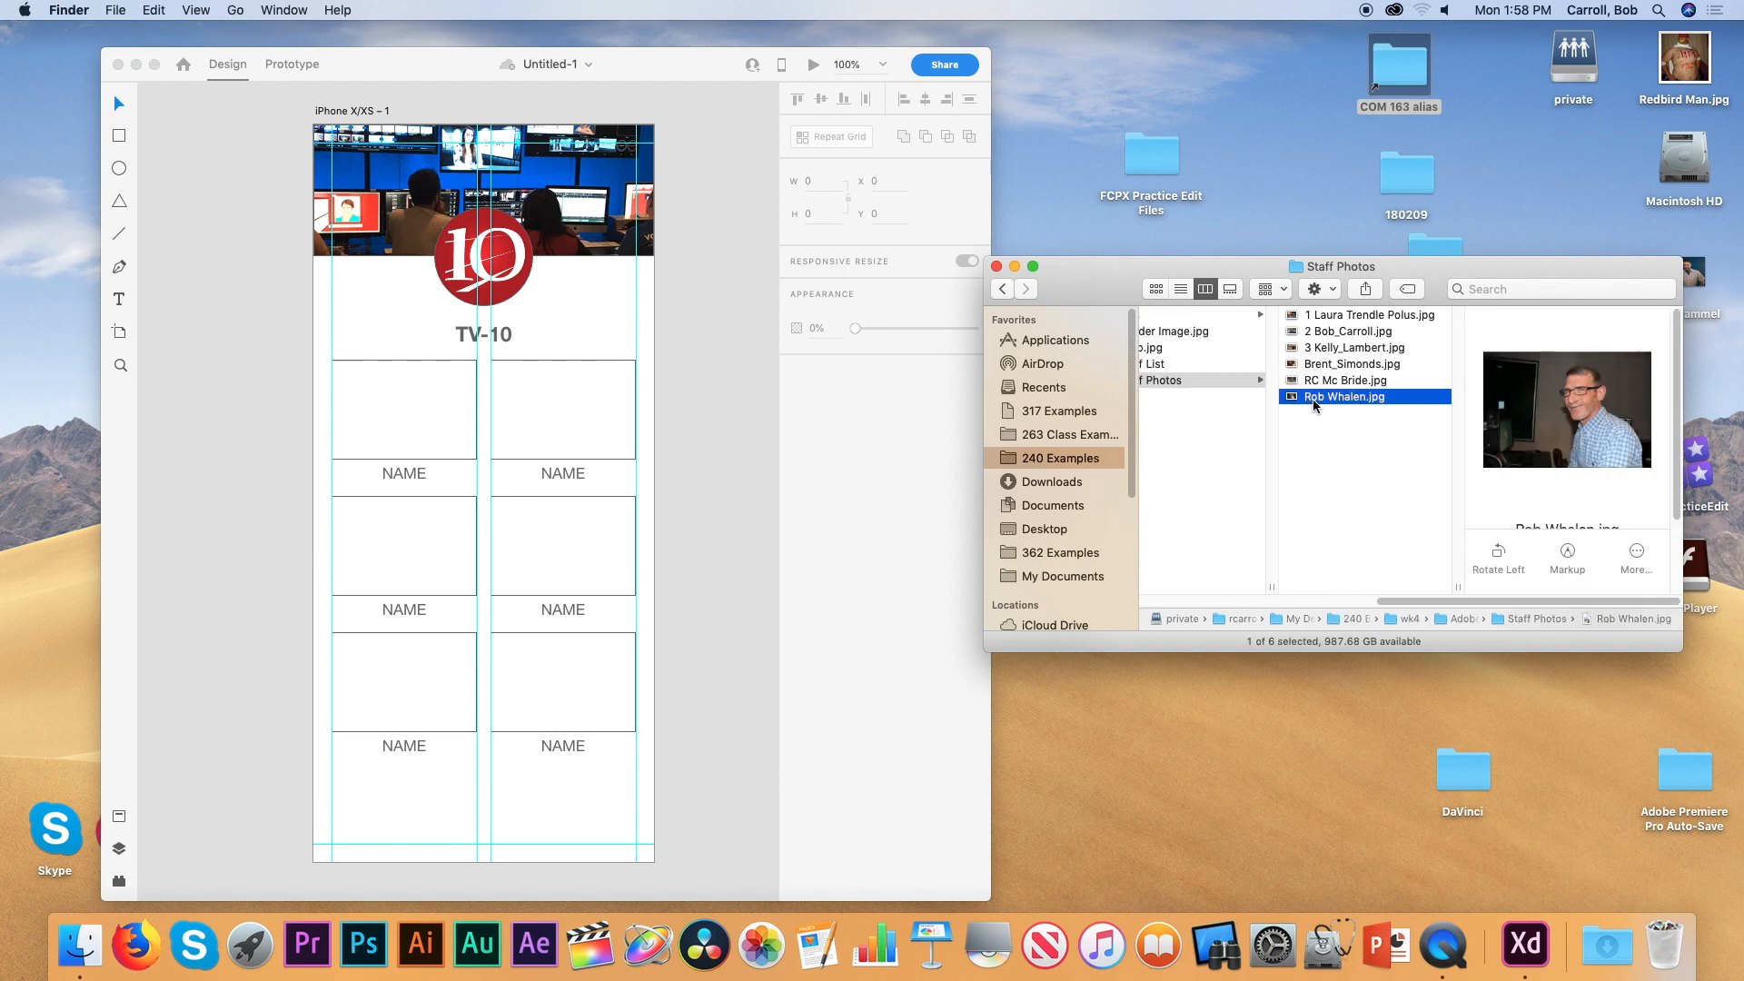
{"action": "key", "text": "Return"}
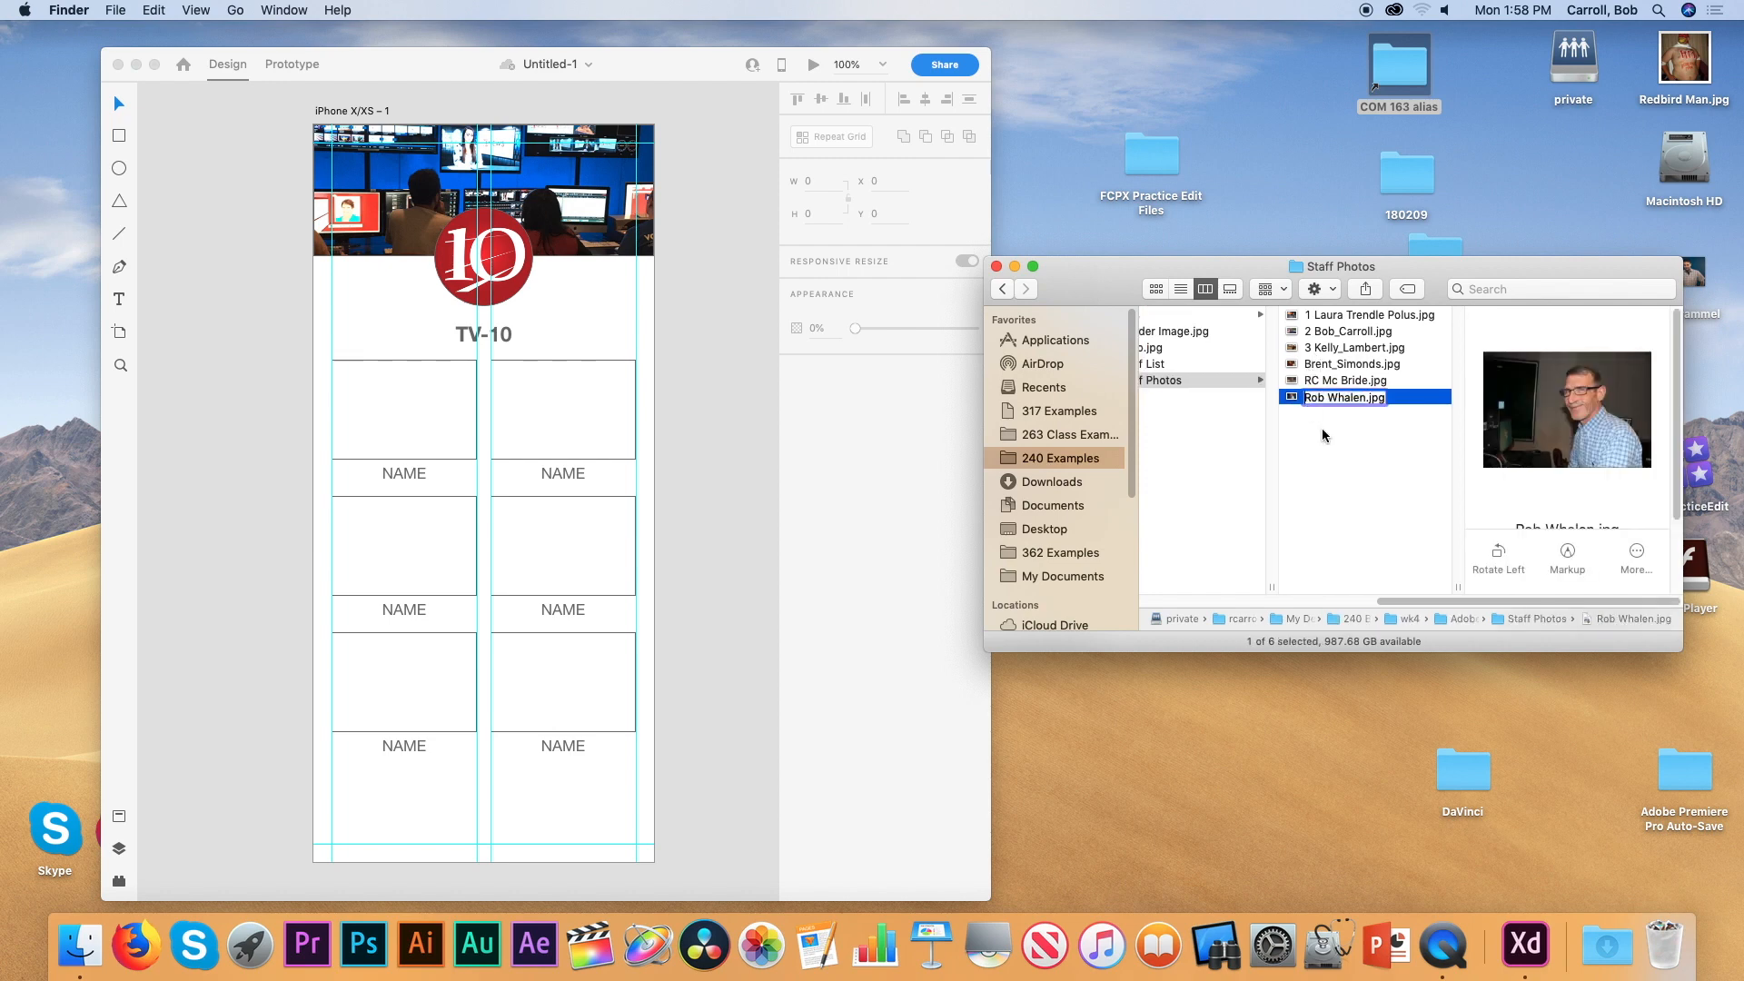
{"action": "key", "text": "Left"}
{"action": "type", "text": "4"}
{"action": "key", "text": "Return"}
{"action": "key", "text": "Left"}
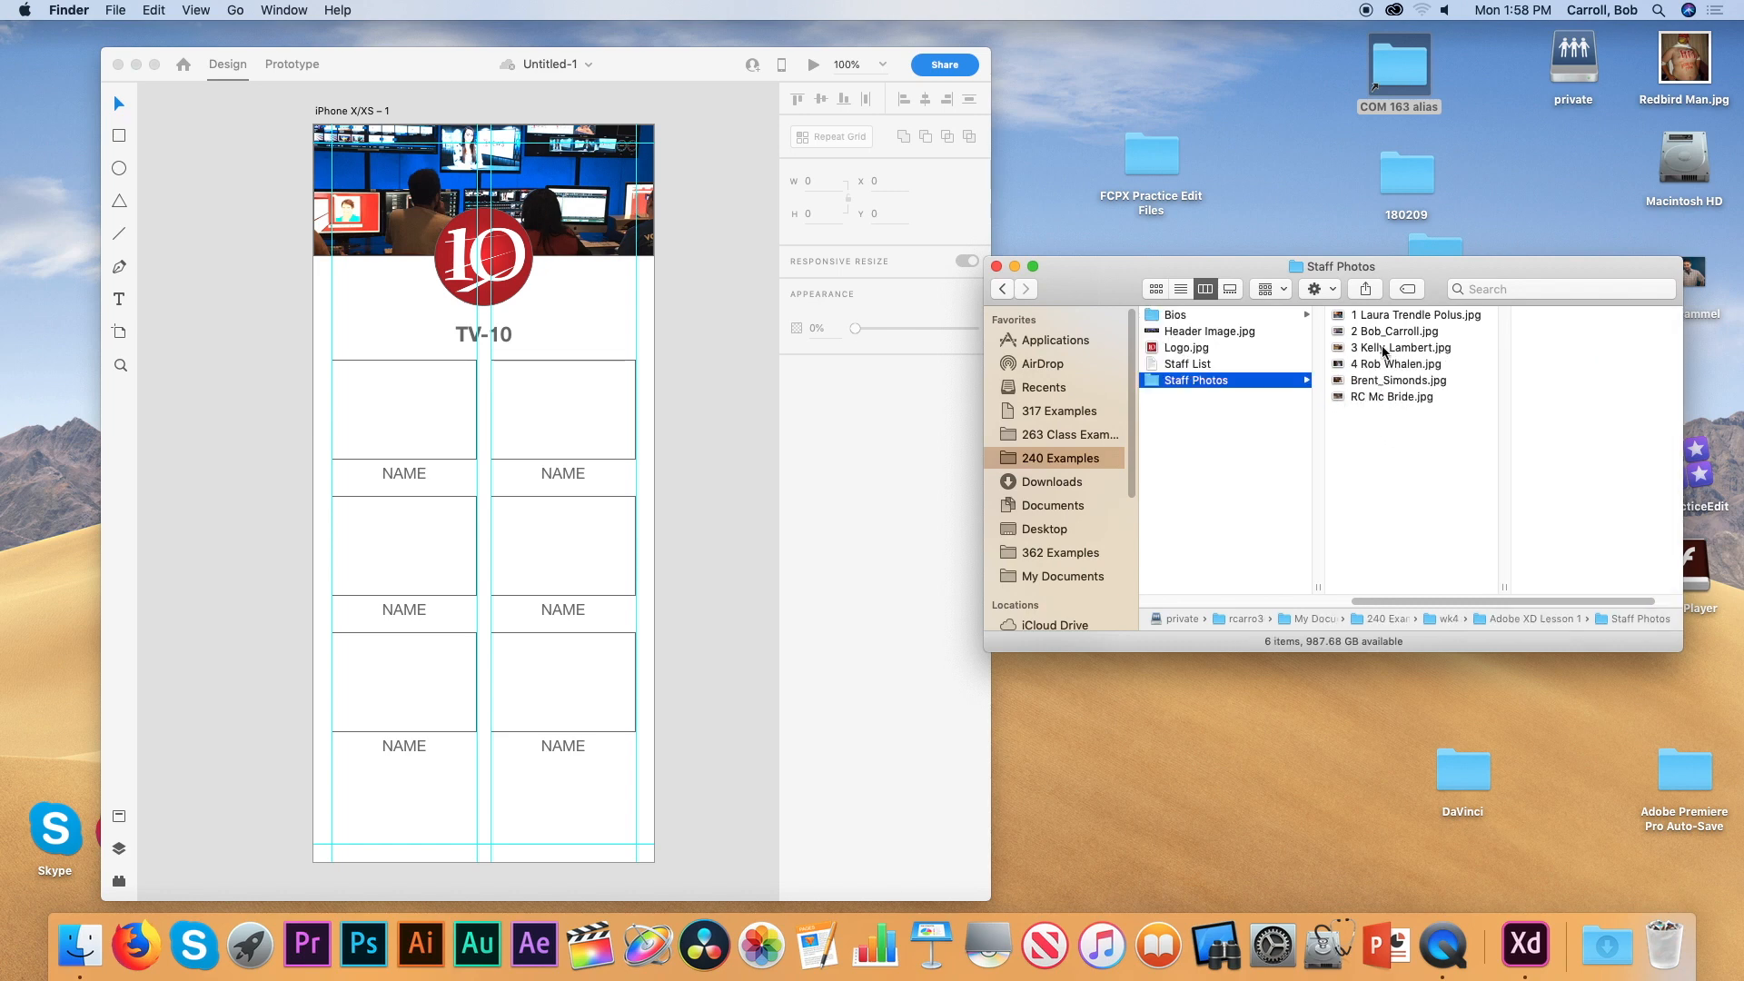
Add the prefix "5 " to the name of the first unnumbered staff photo file, fifth in the list
{"action": "left_click", "coordinate": [1356, 381]}
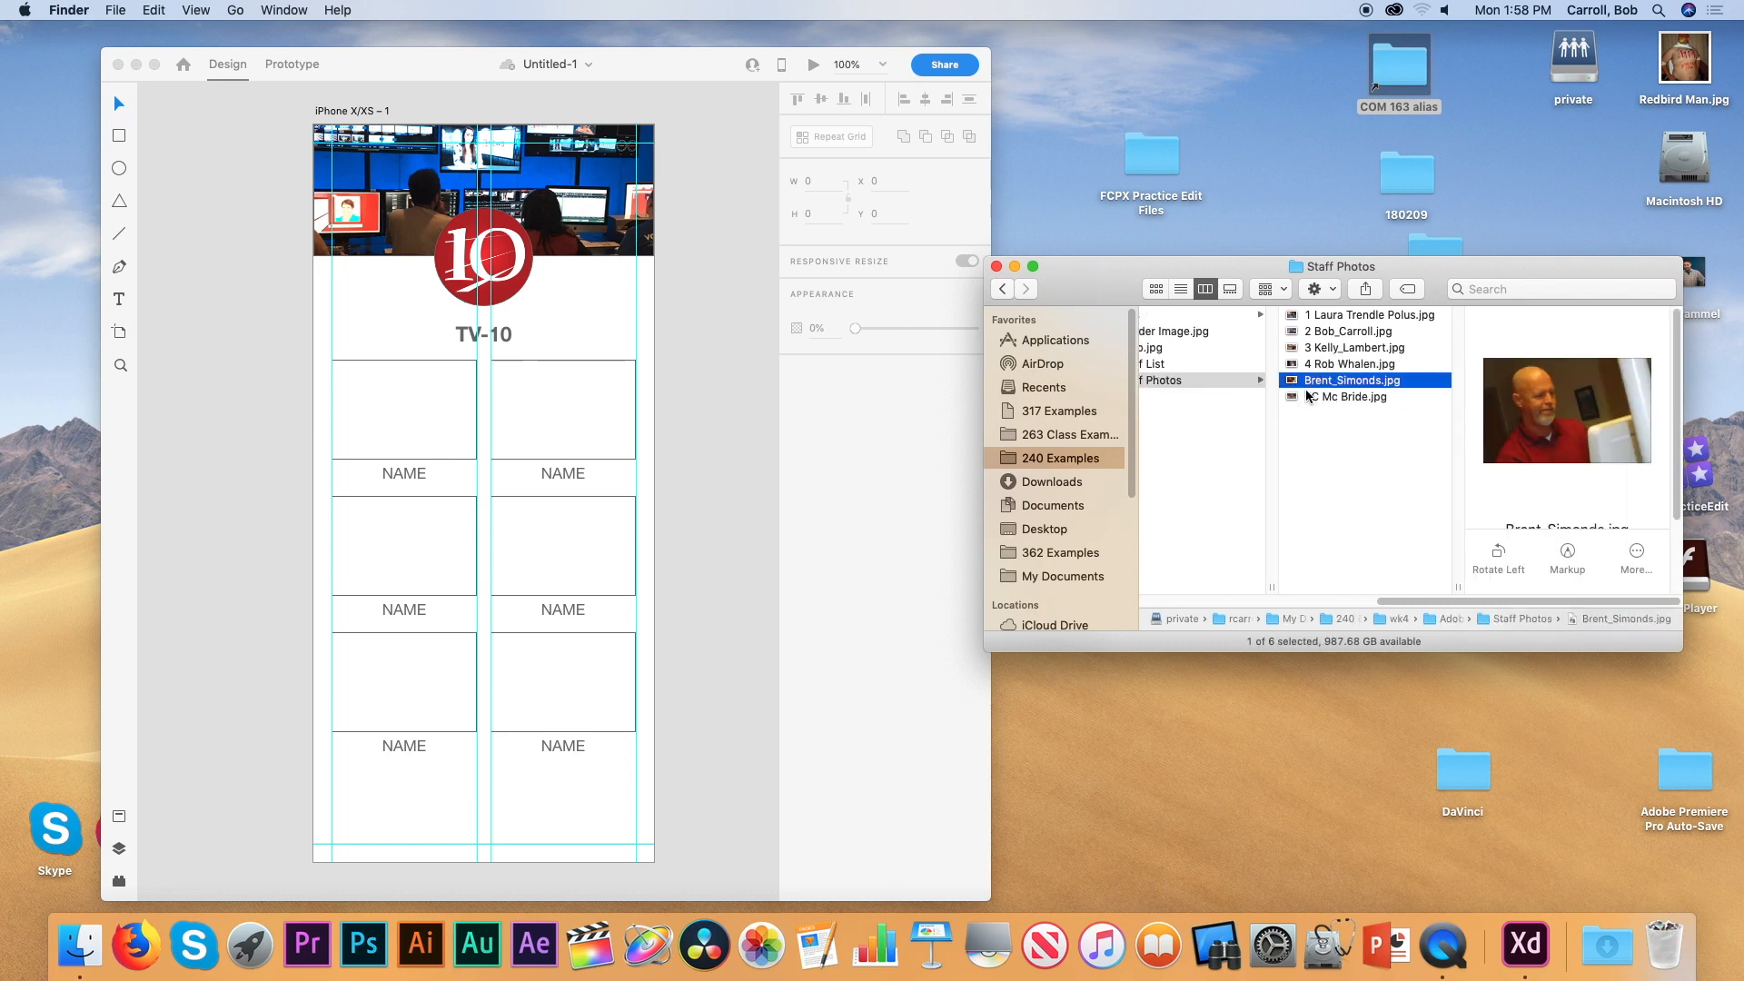
{"action": "key", "text": "Return"}
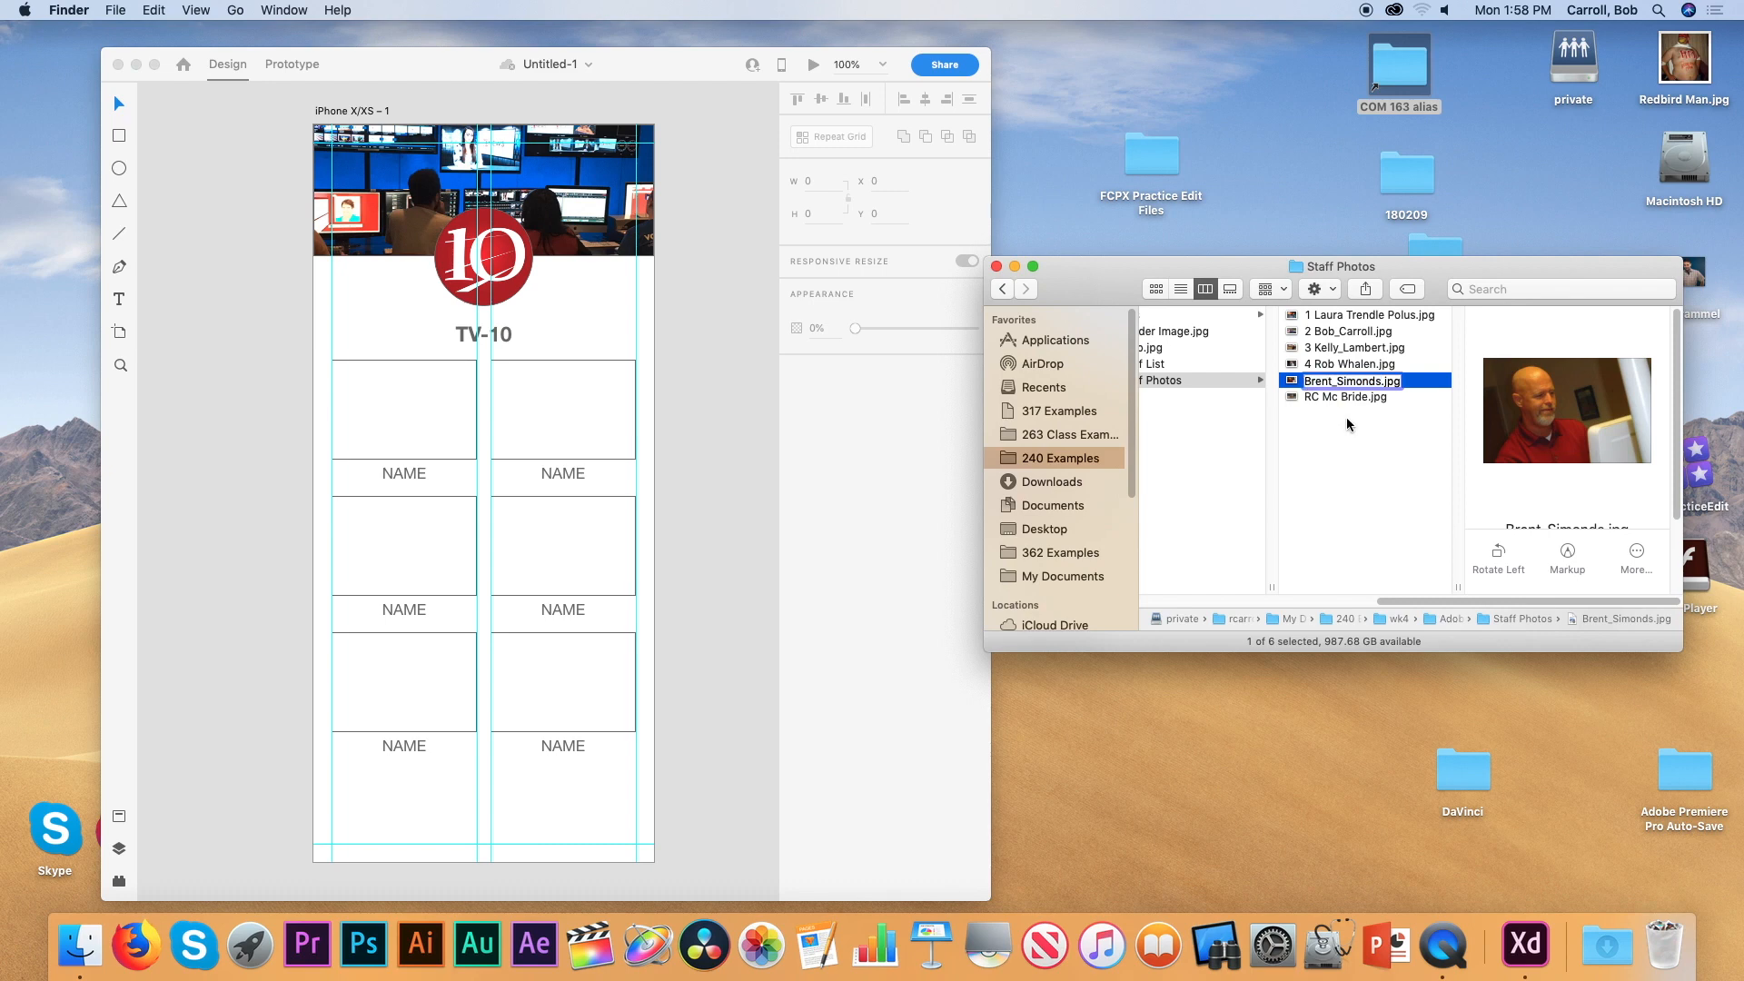
{"action": "key", "text": "Left"}
{"action": "type", "text": "5"}
{"action": "key", "text": "Return"}
Add the prefix "6 " to the name of the one staff photo file still without a number
{"action": "left_click", "coordinate": [1361, 396]}
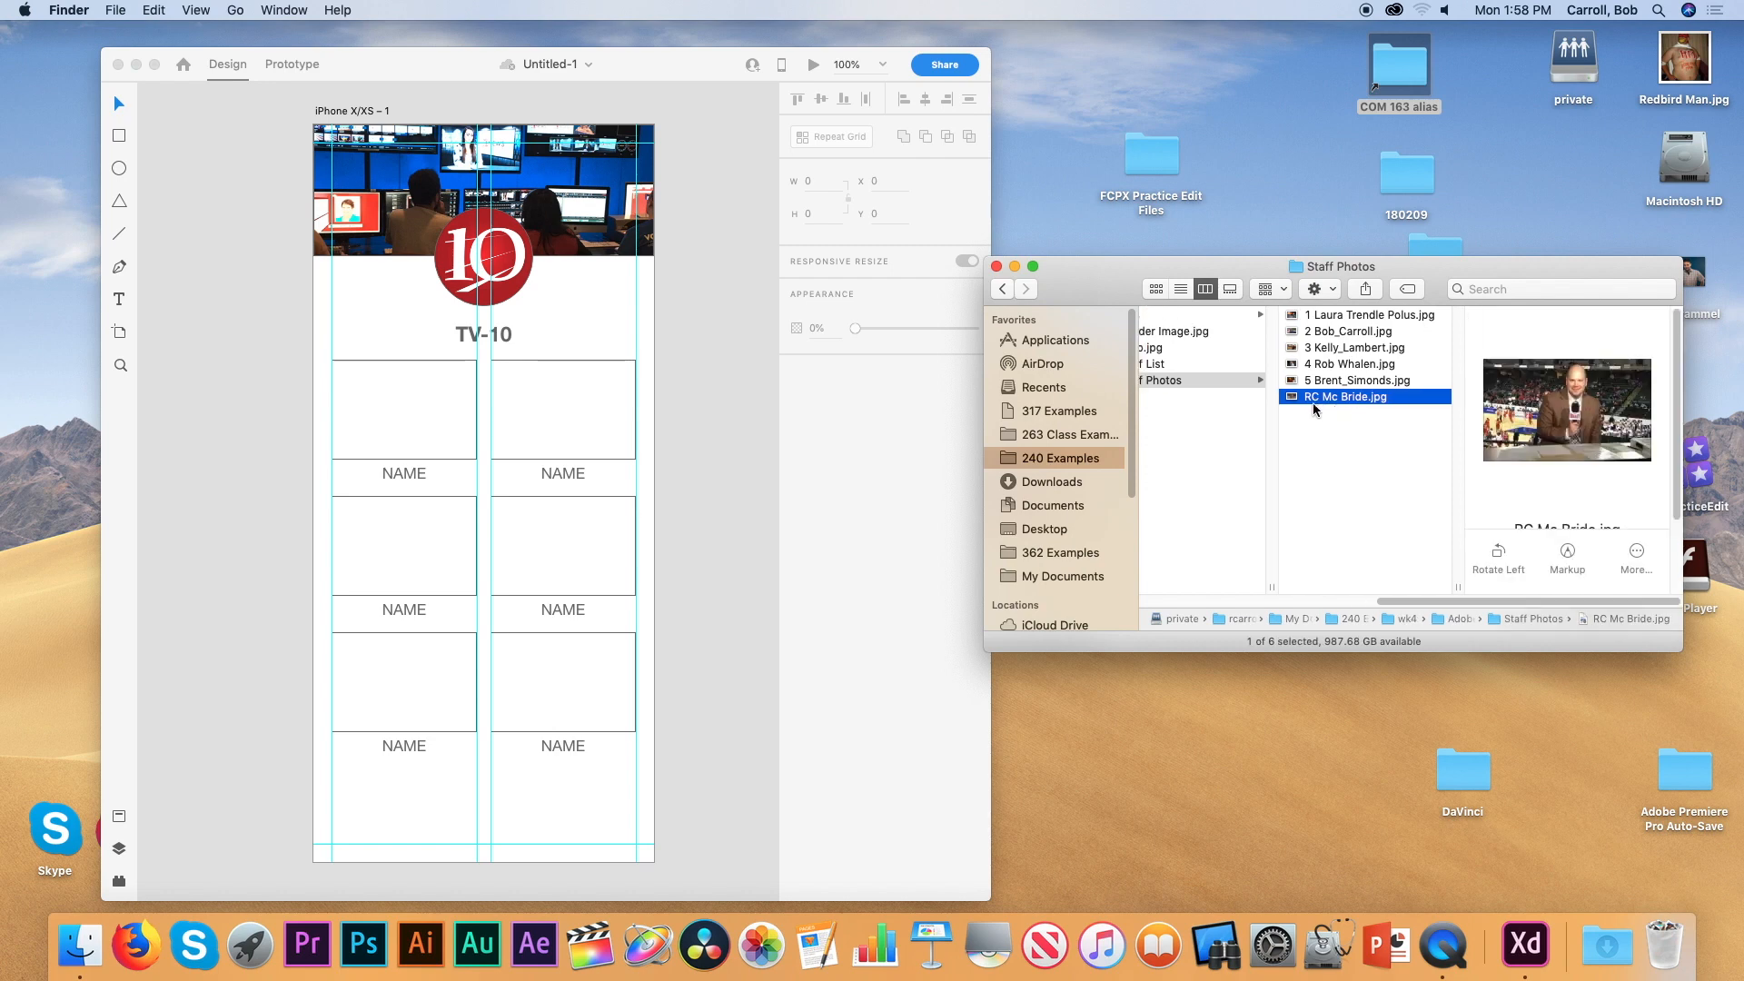
{"action": "key", "text": "Return"}
{"action": "key", "text": "Left"}
{"action": "type", "text": "6"}
{"action": "key", "text": "Return"}
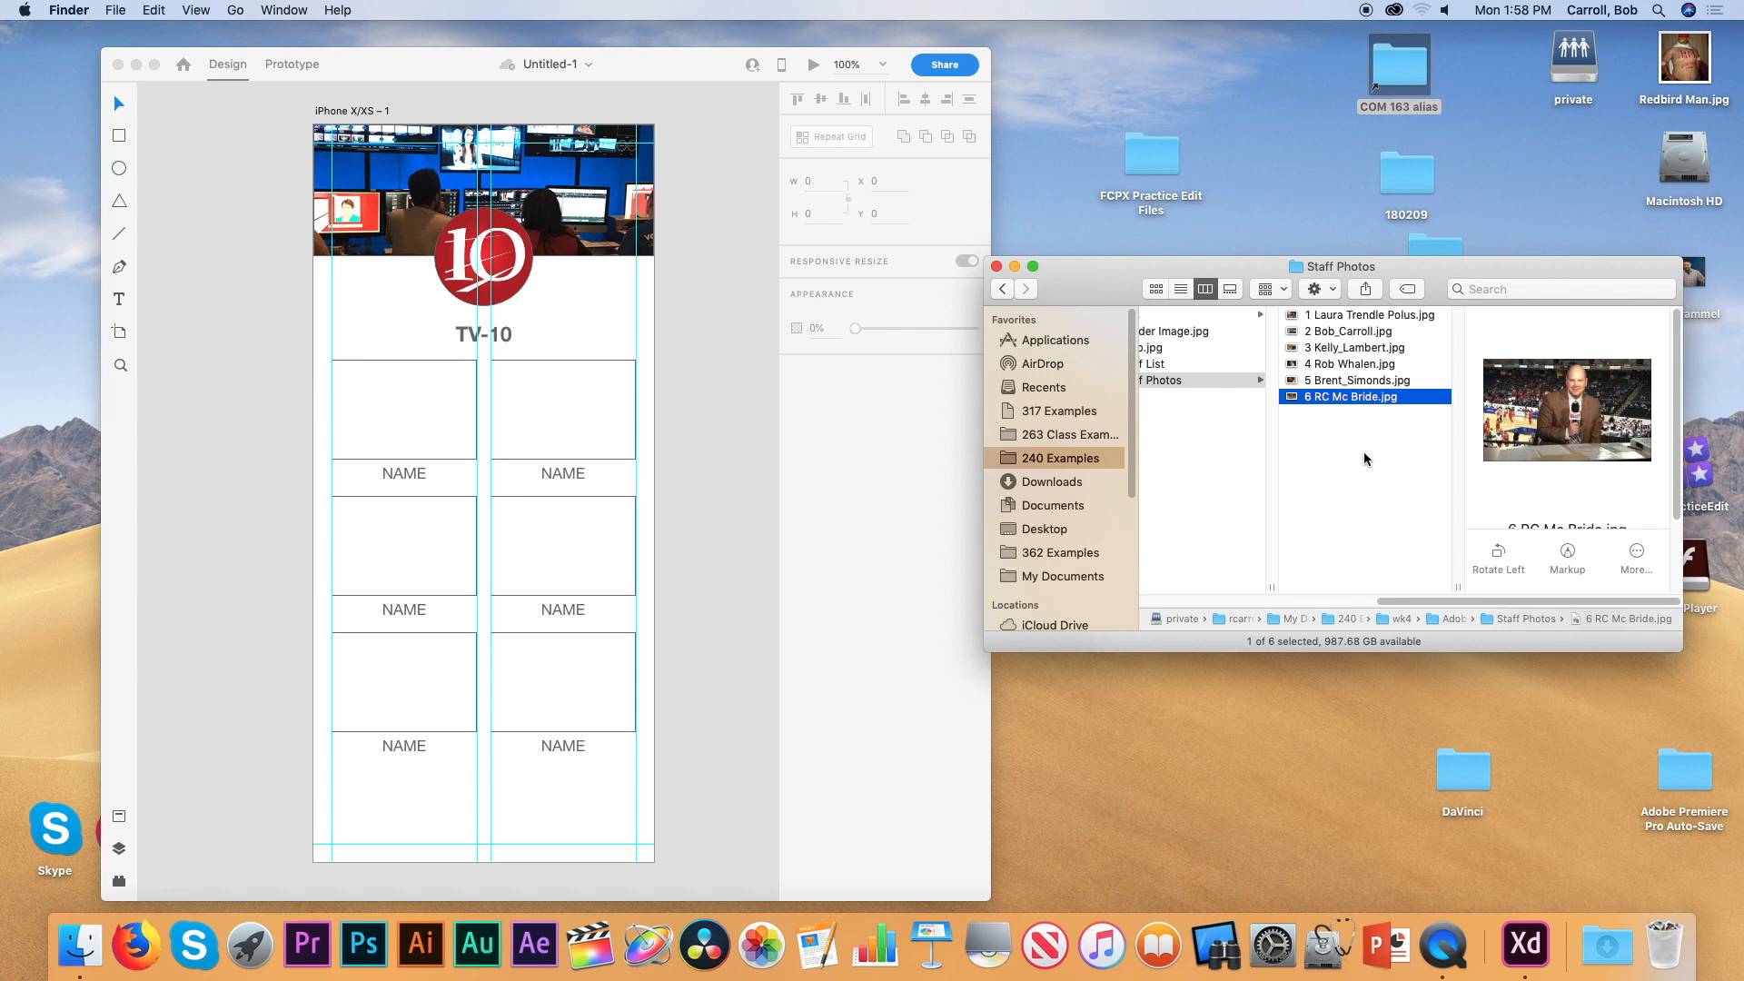
Fill the repeat grid's placeholders with all six numbered staff photos at once and switch to Adobe XD
{"action": "left_click_drag", "start_coordinate": [1380, 455], "coordinate": [399, 413]}
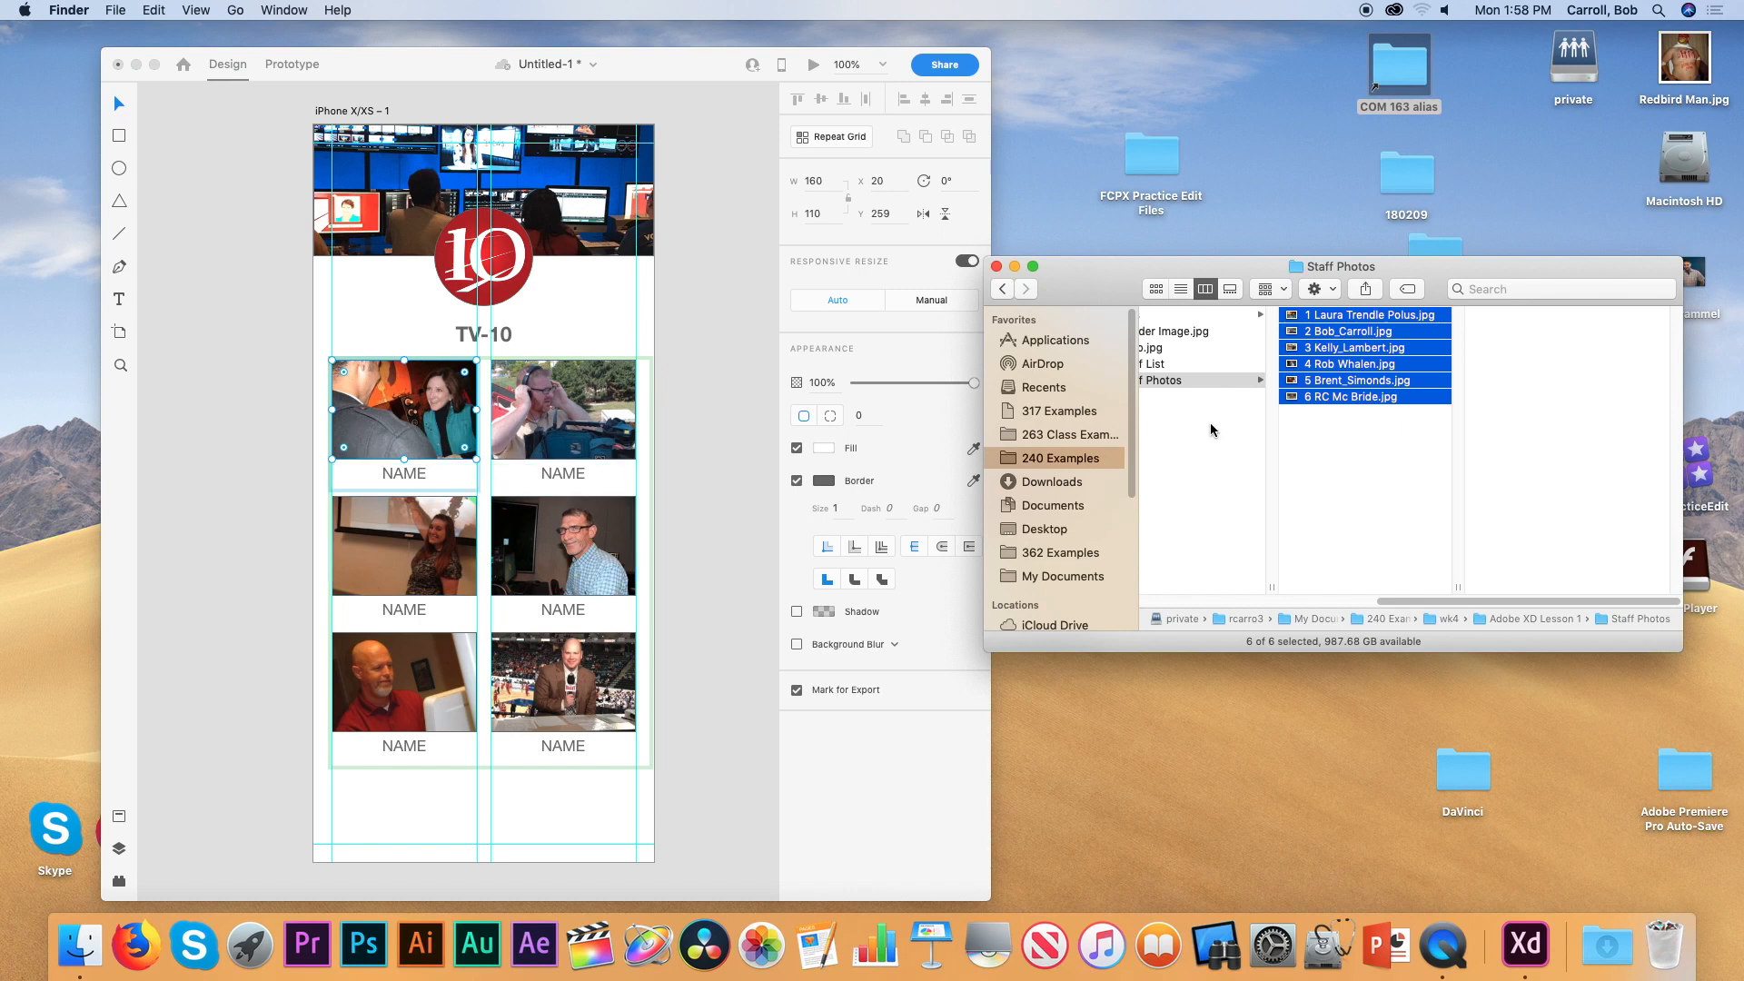
{"action": "left_click", "coordinate": [260, 423]}
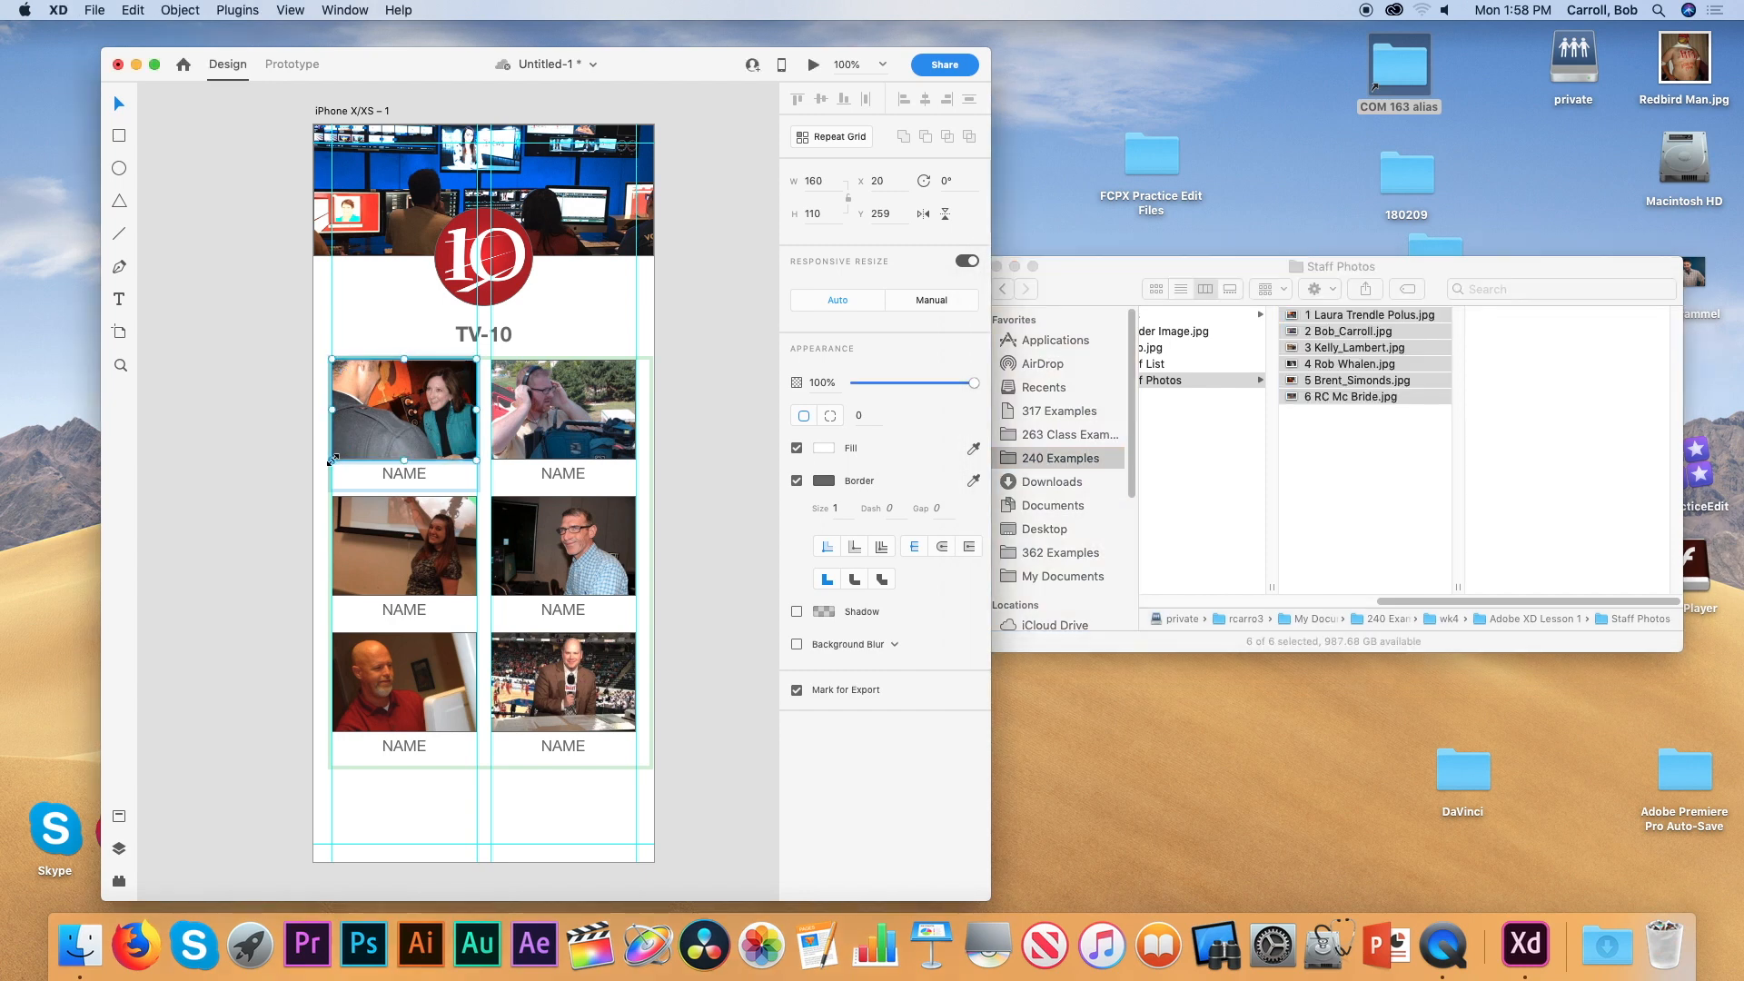
Enlarge and reposition the first staff photo inside its frame to crop closer on the woman facing the camera
{"action": "left_click_drag", "start_coordinate": [330, 461], "coordinate": [254, 488]}
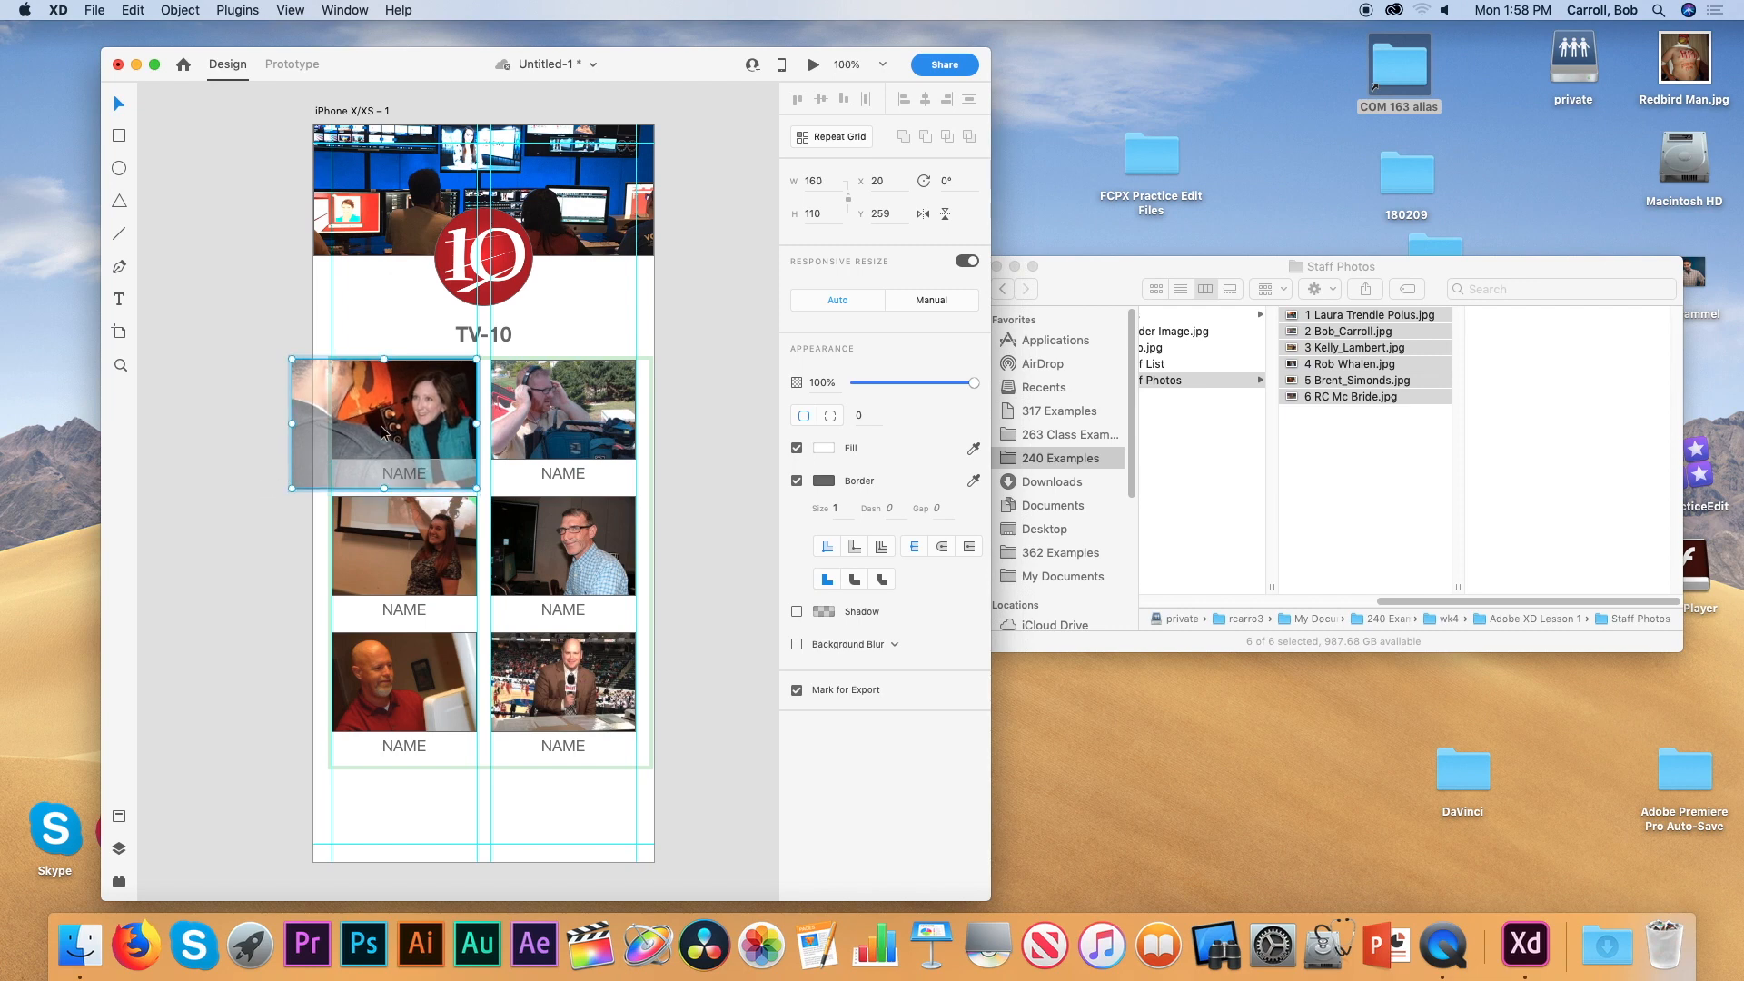
{"action": "left_click_drag", "start_coordinate": [382, 429], "coordinate": [383, 420]}
{"action": "left_click_drag", "start_coordinate": [292, 479], "coordinate": [288, 484]}
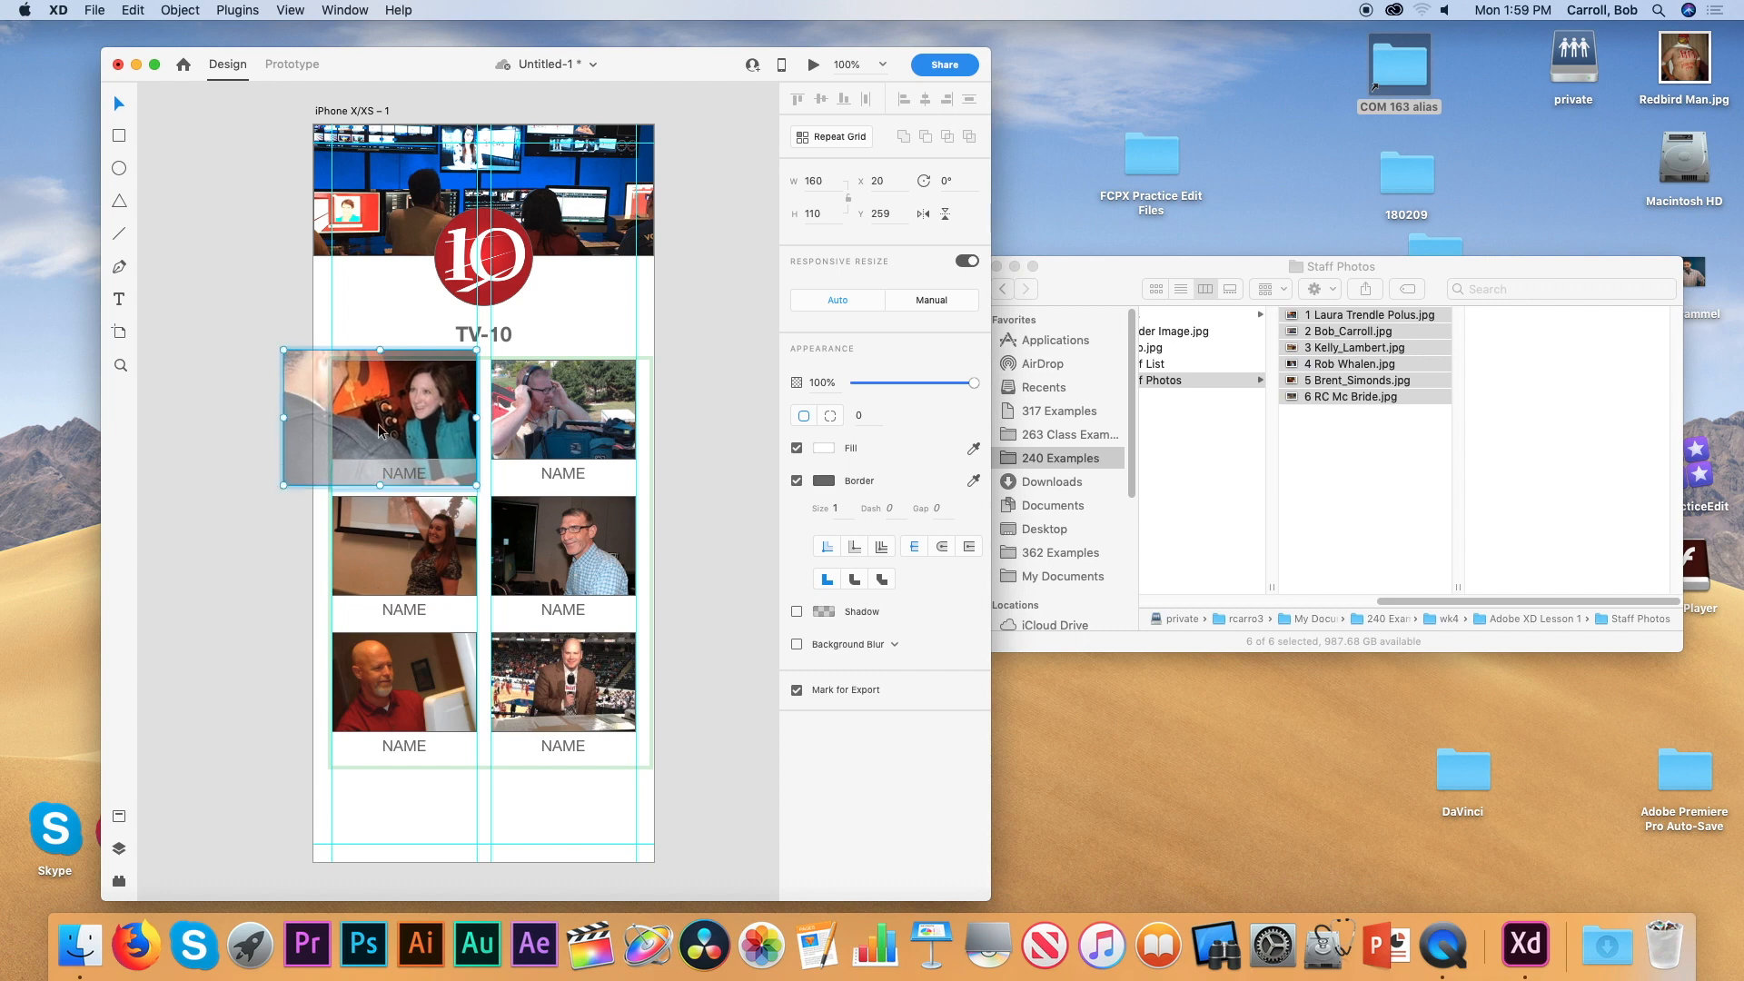
{"action": "key", "text": "super+z"}
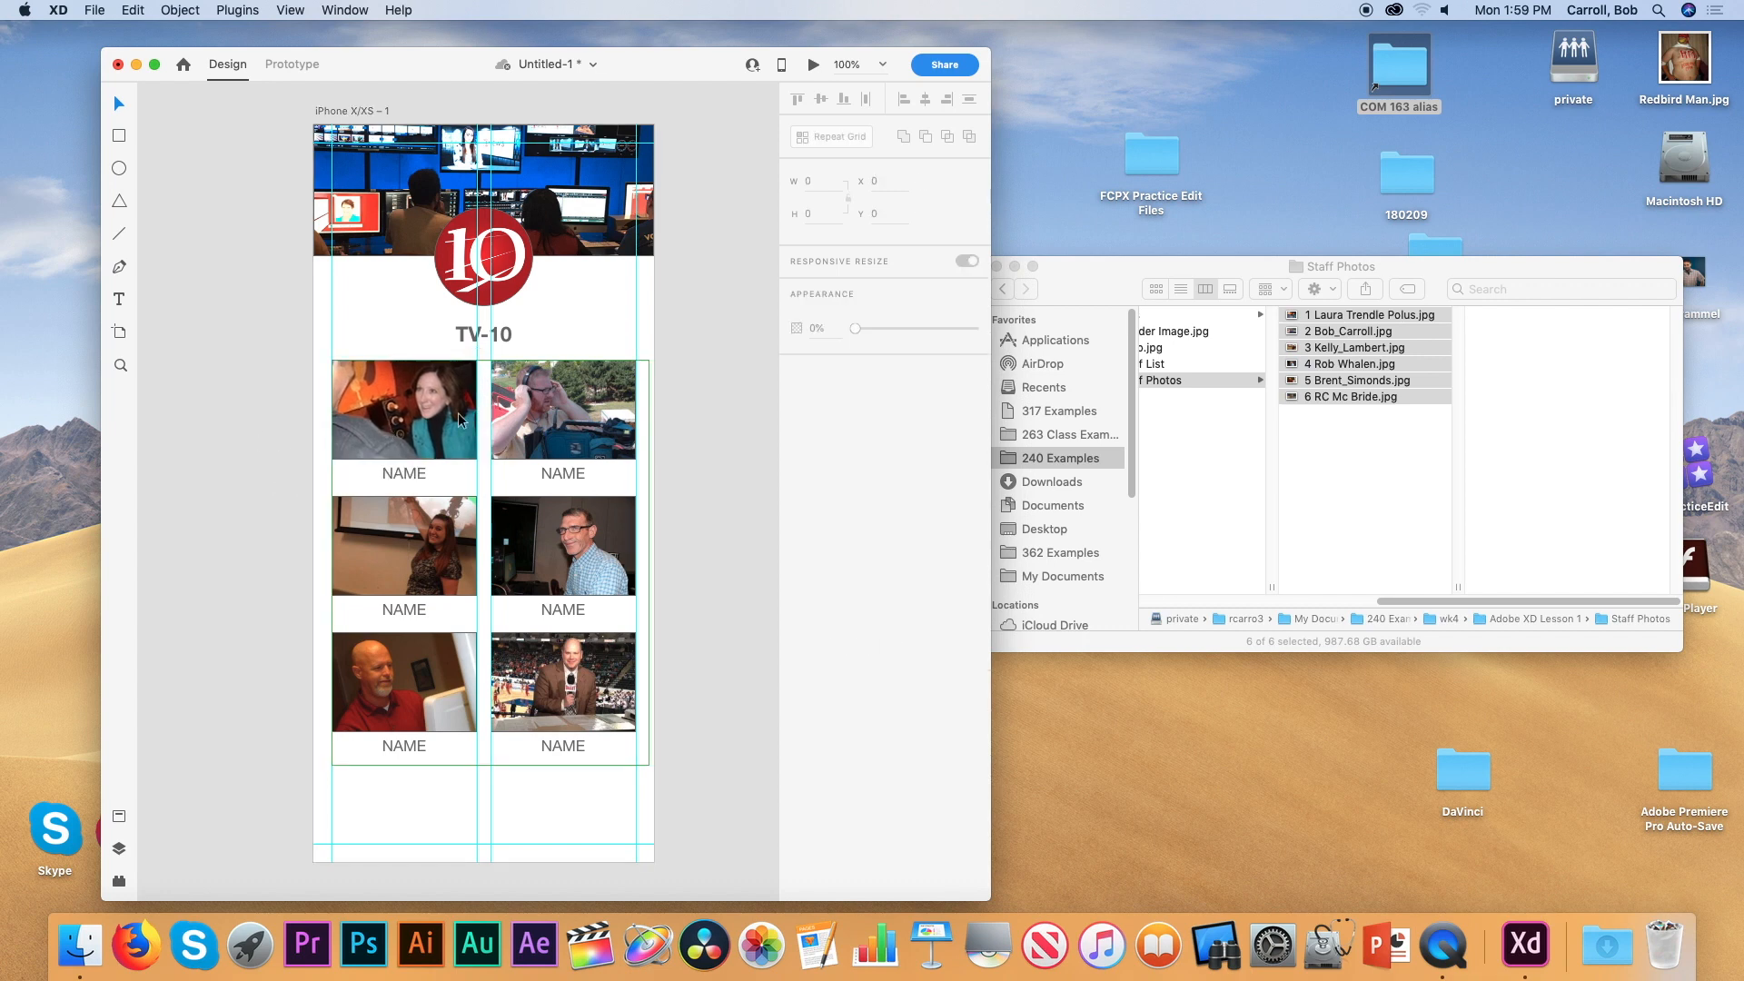
Enlarge the second and third staff photos inside their frames, and shift the third to center its subject
{"action": "left_click", "coordinate": [556, 412]}
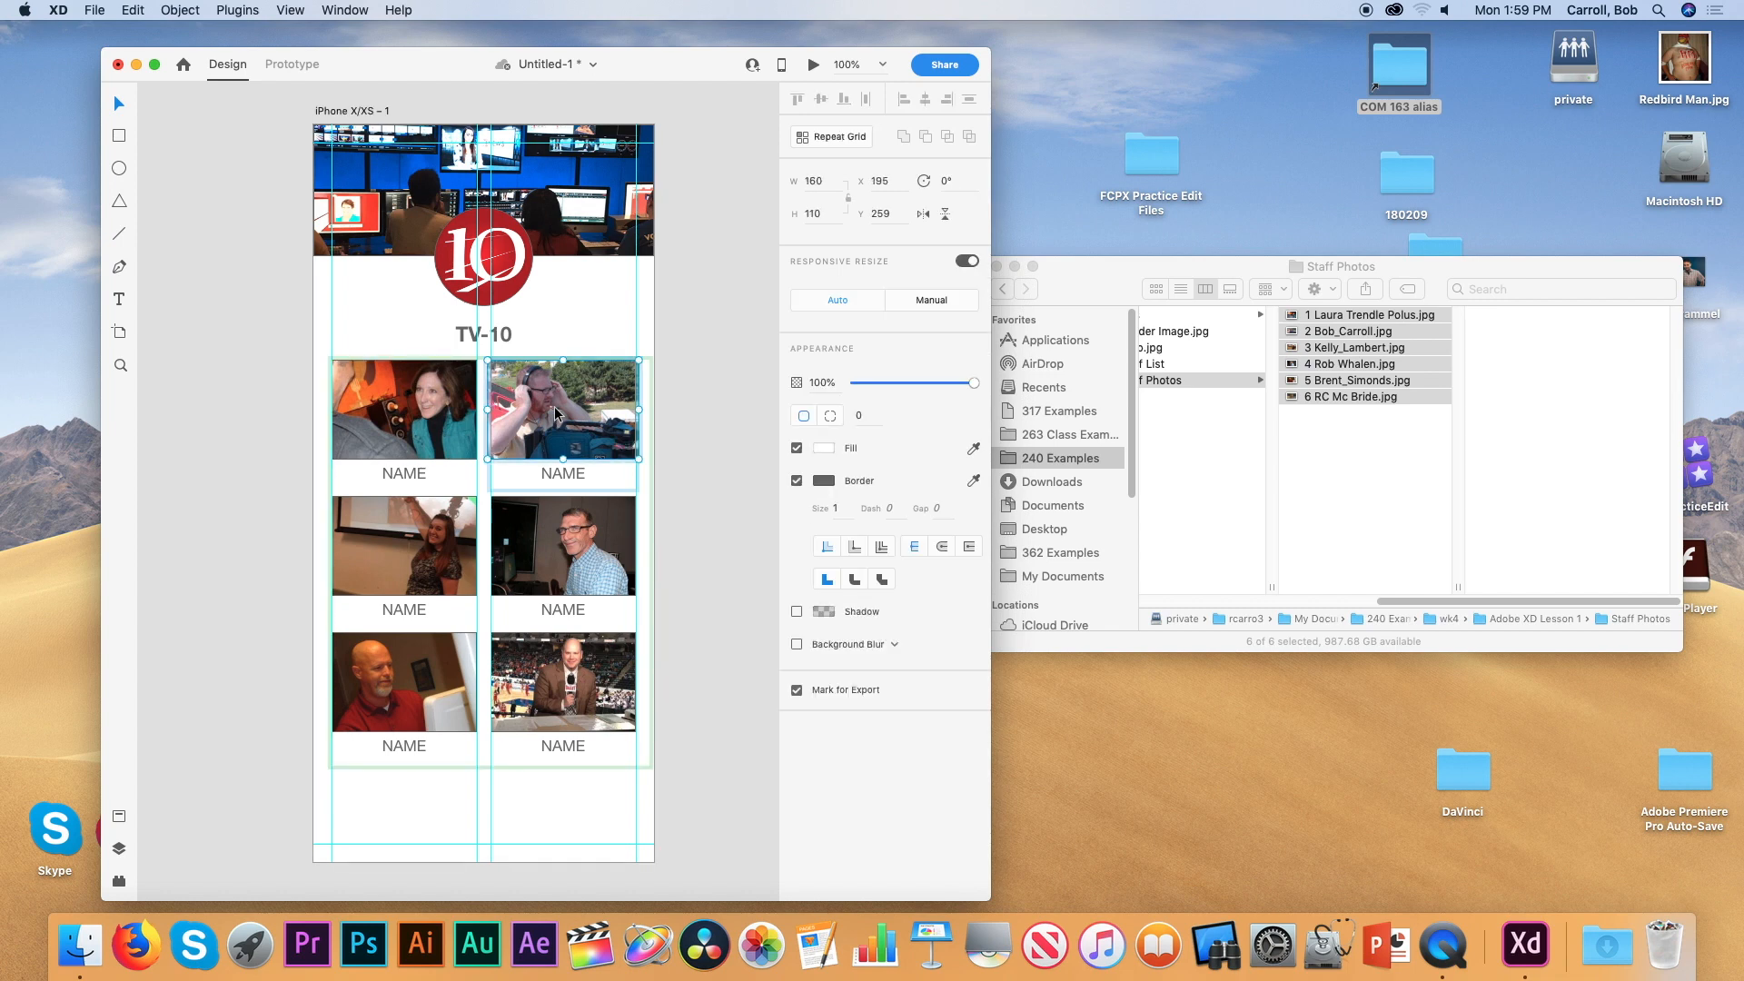
{"action": "left_click_drag", "start_coordinate": [639, 459], "coordinate": [697, 441]}
{"action": "left_click", "coordinate": [430, 554]}
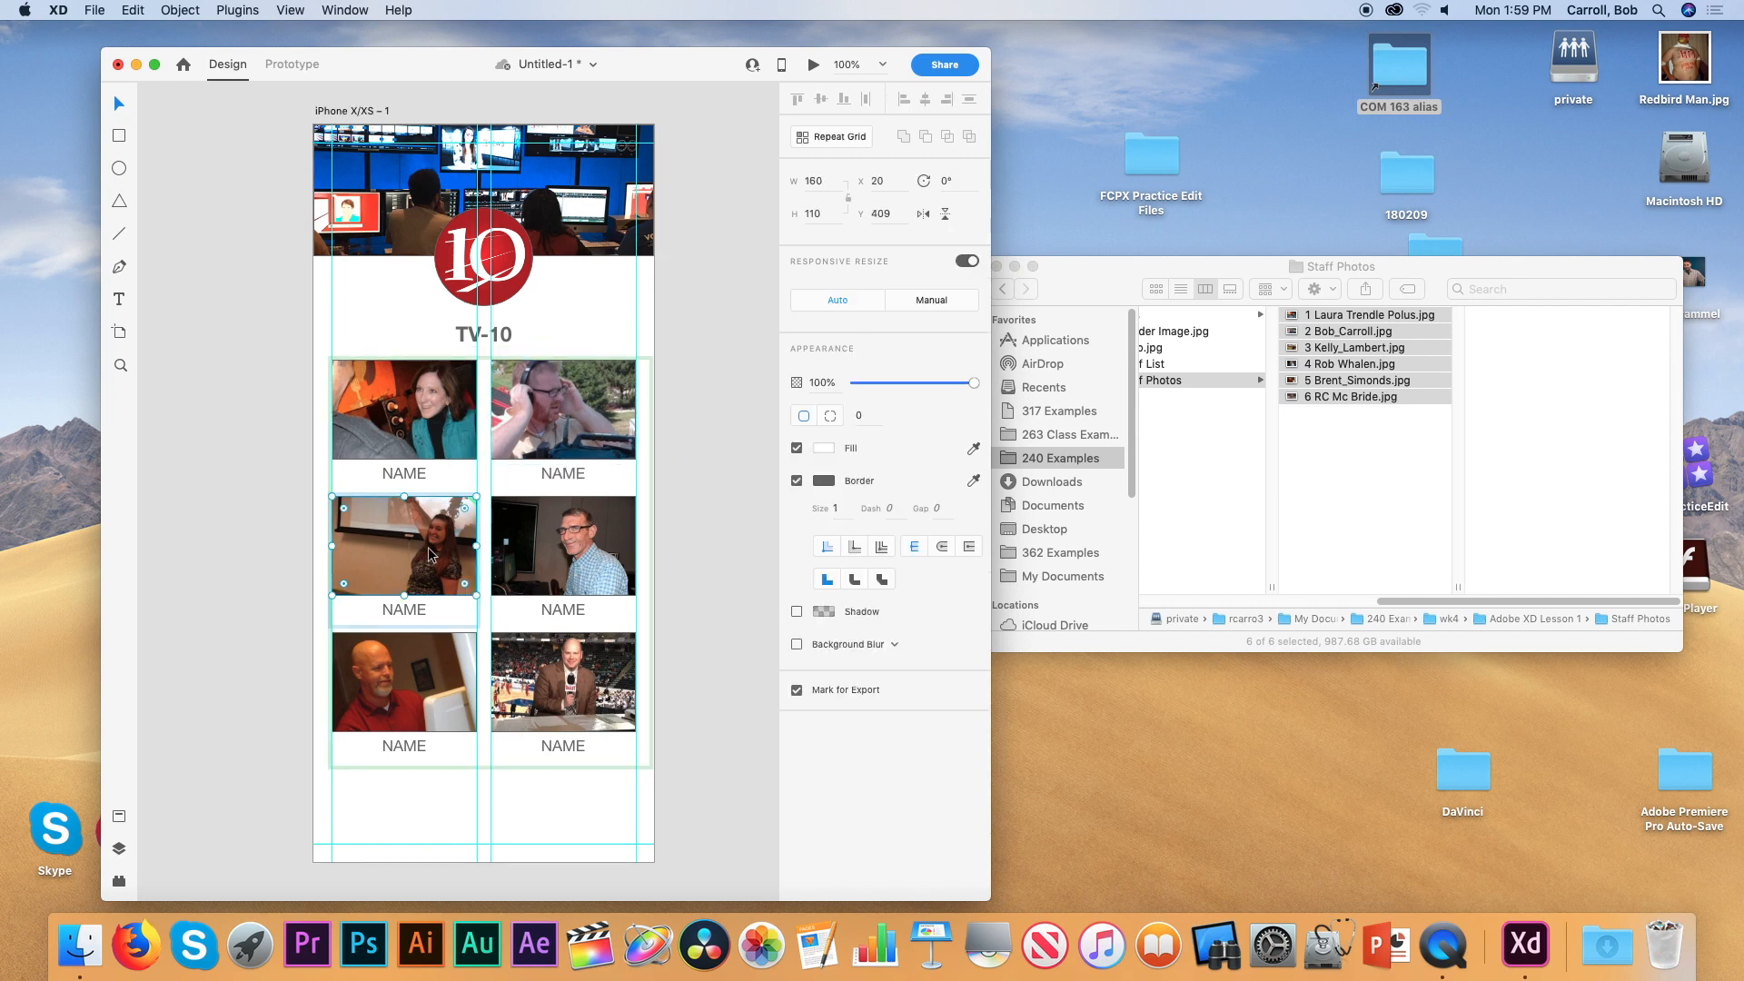
{"action": "left_click_drag", "start_coordinate": [476, 594], "coordinate": [567, 662]}
{"action": "left_click_drag", "start_coordinate": [418, 563], "coordinate": [330, 536]}
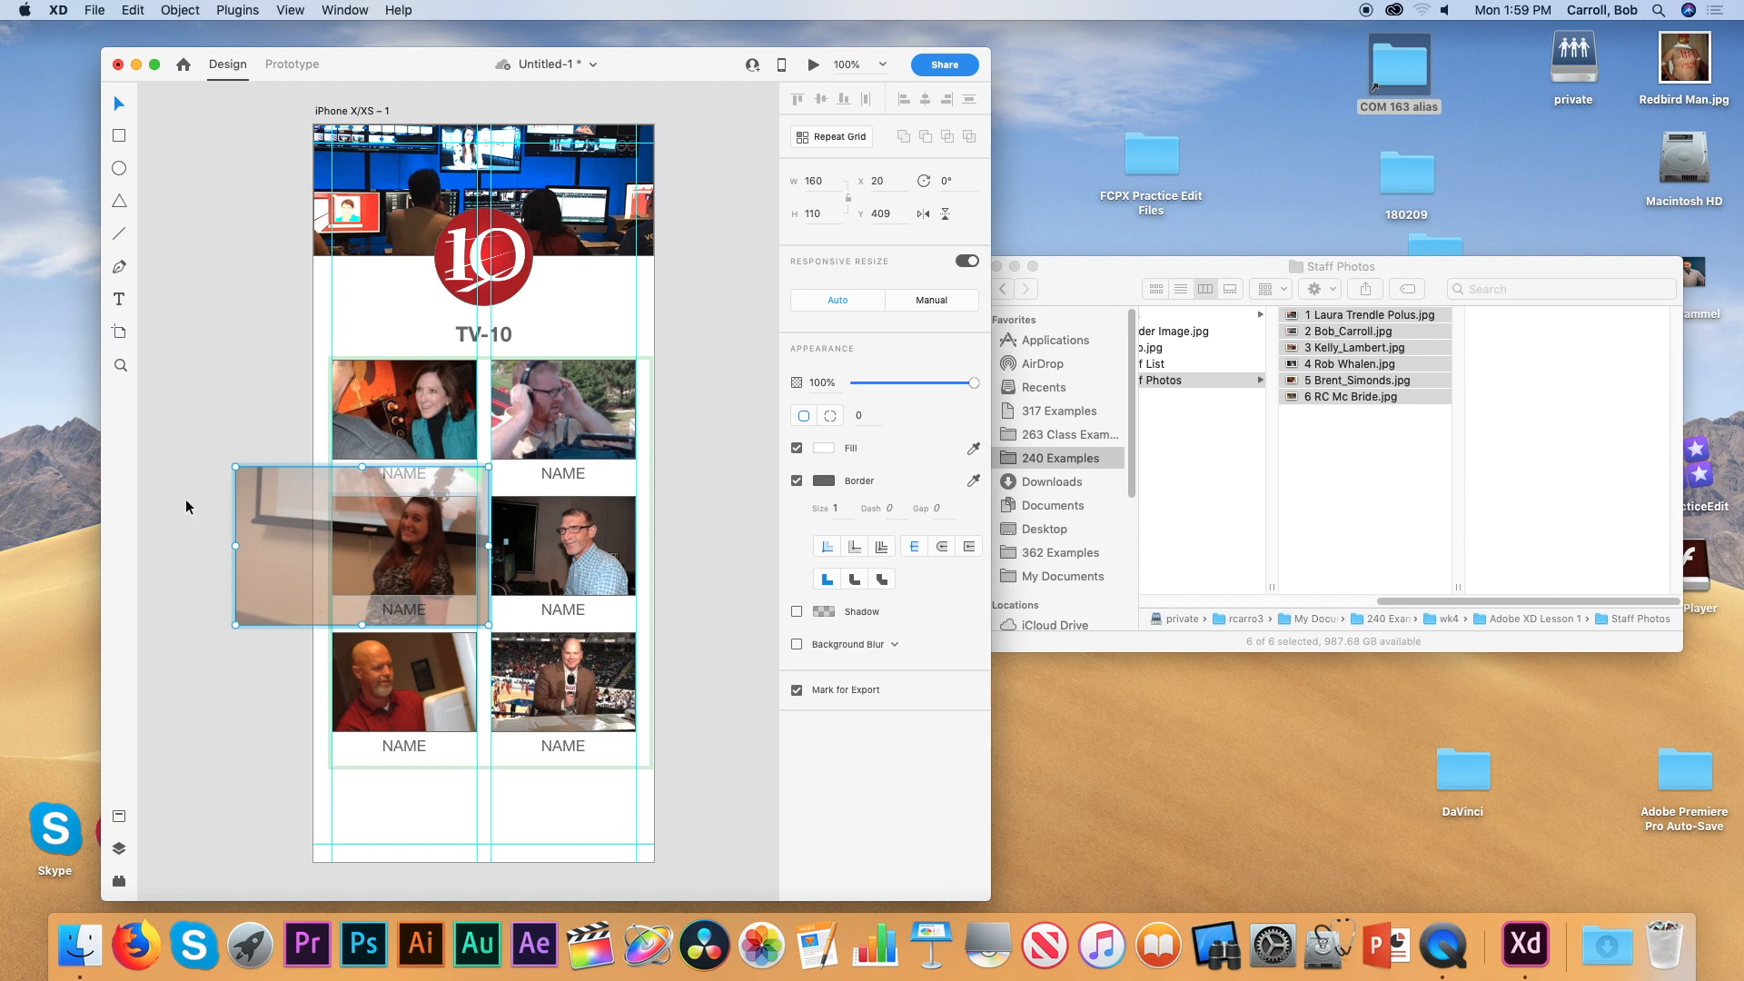
{"action": "left_click", "coordinate": [196, 526]}
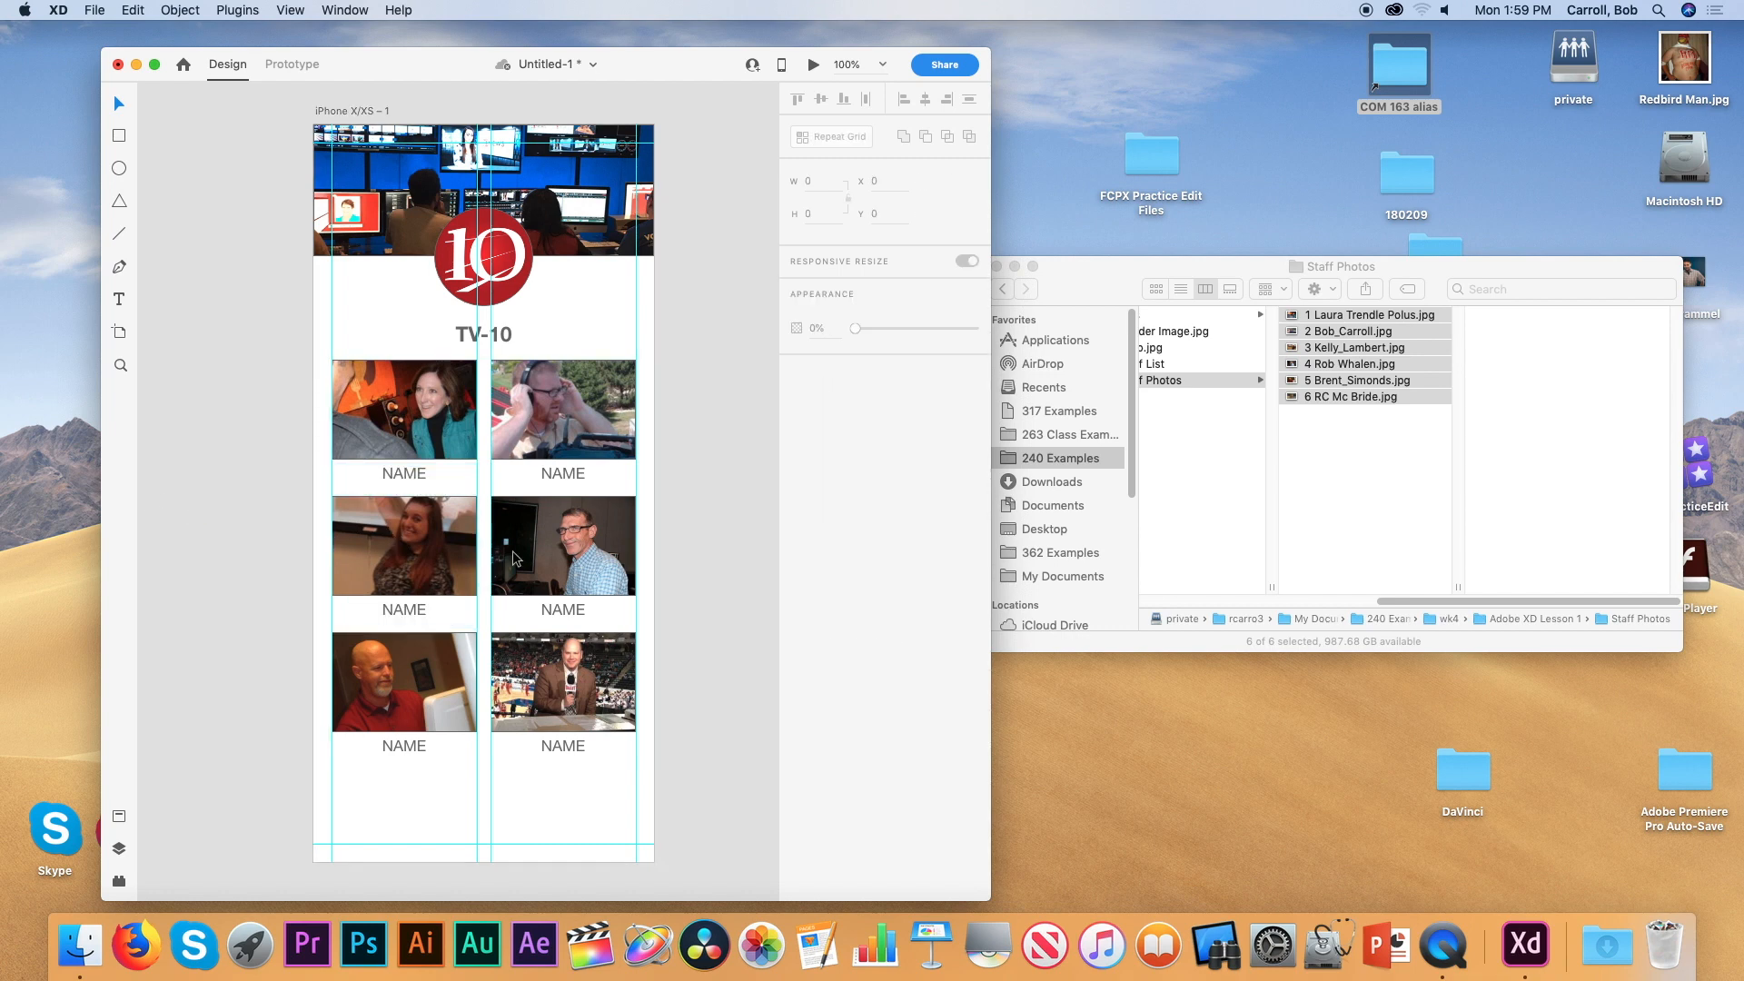
Enlarge the fourth staff photo inside its frame to crop closer on the man in glasses
{"action": "left_click", "coordinate": [586, 554]}
{"action": "double_click", "coordinate": [590, 556]}
{"action": "left_click_drag", "start_coordinate": [633, 596], "coordinate": [585, 571]}
{"action": "left_click", "coordinate": [677, 552]}
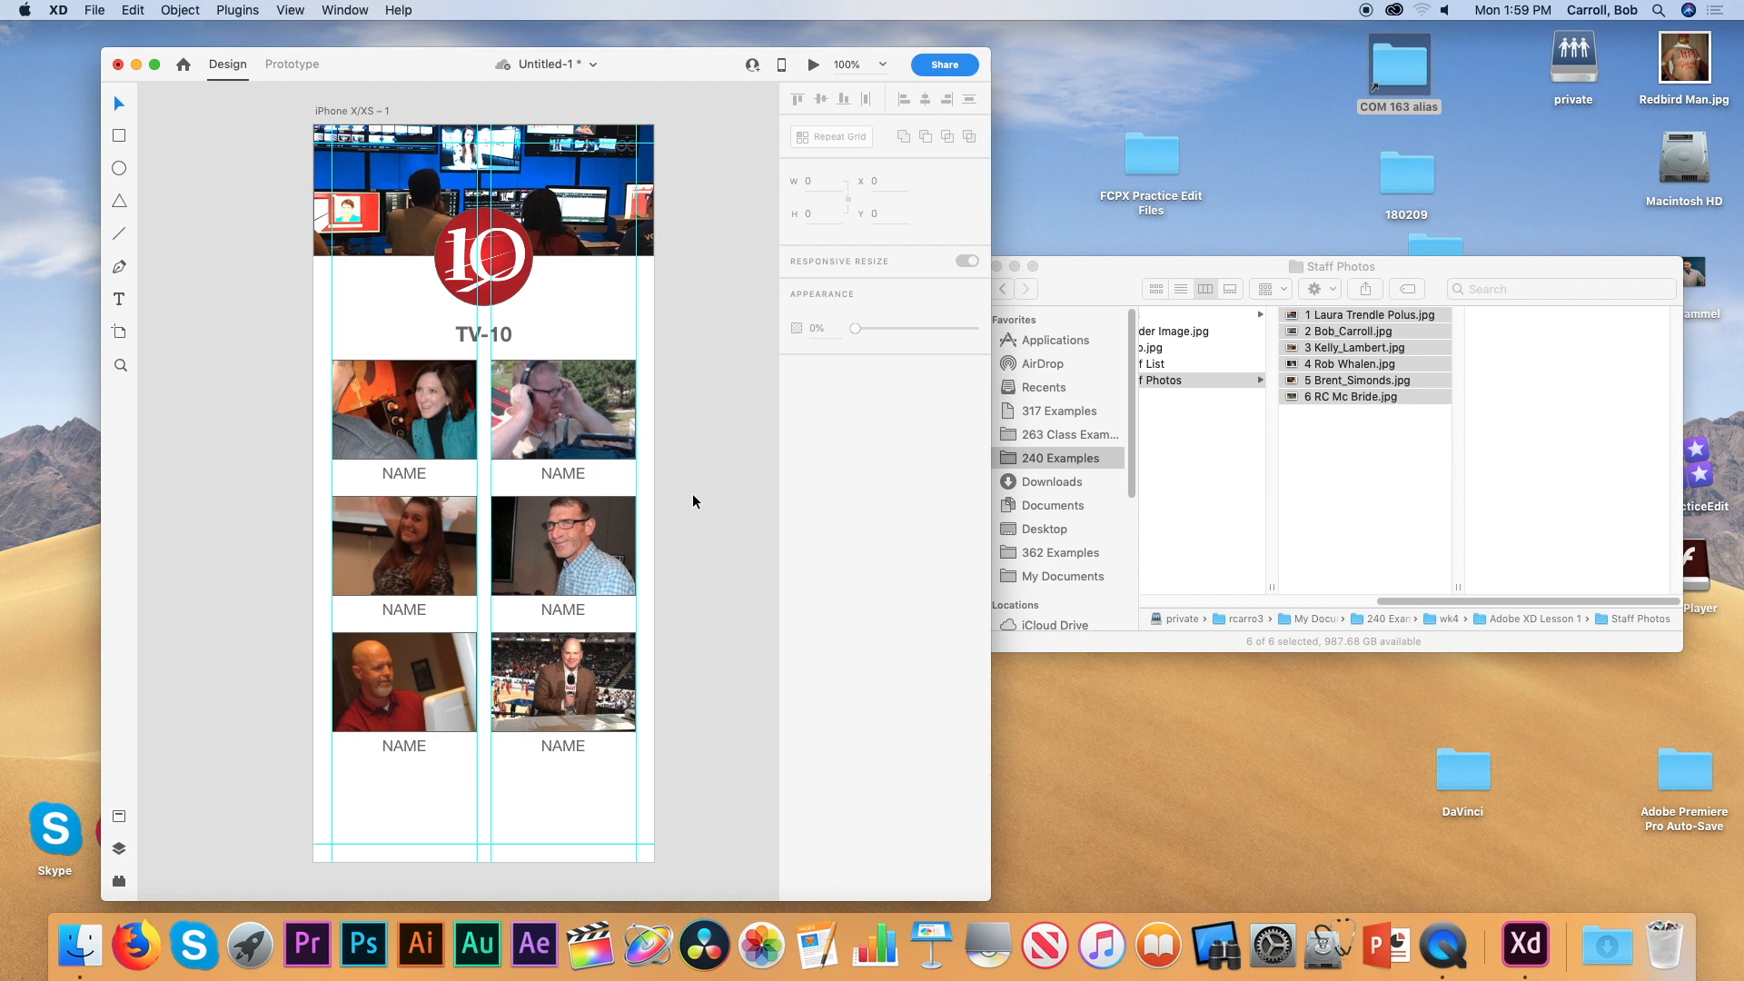
Slightly enlarge the fifth staff photo inside its frame in the grid's bottom row
{"action": "double_click", "coordinate": [422, 676]}
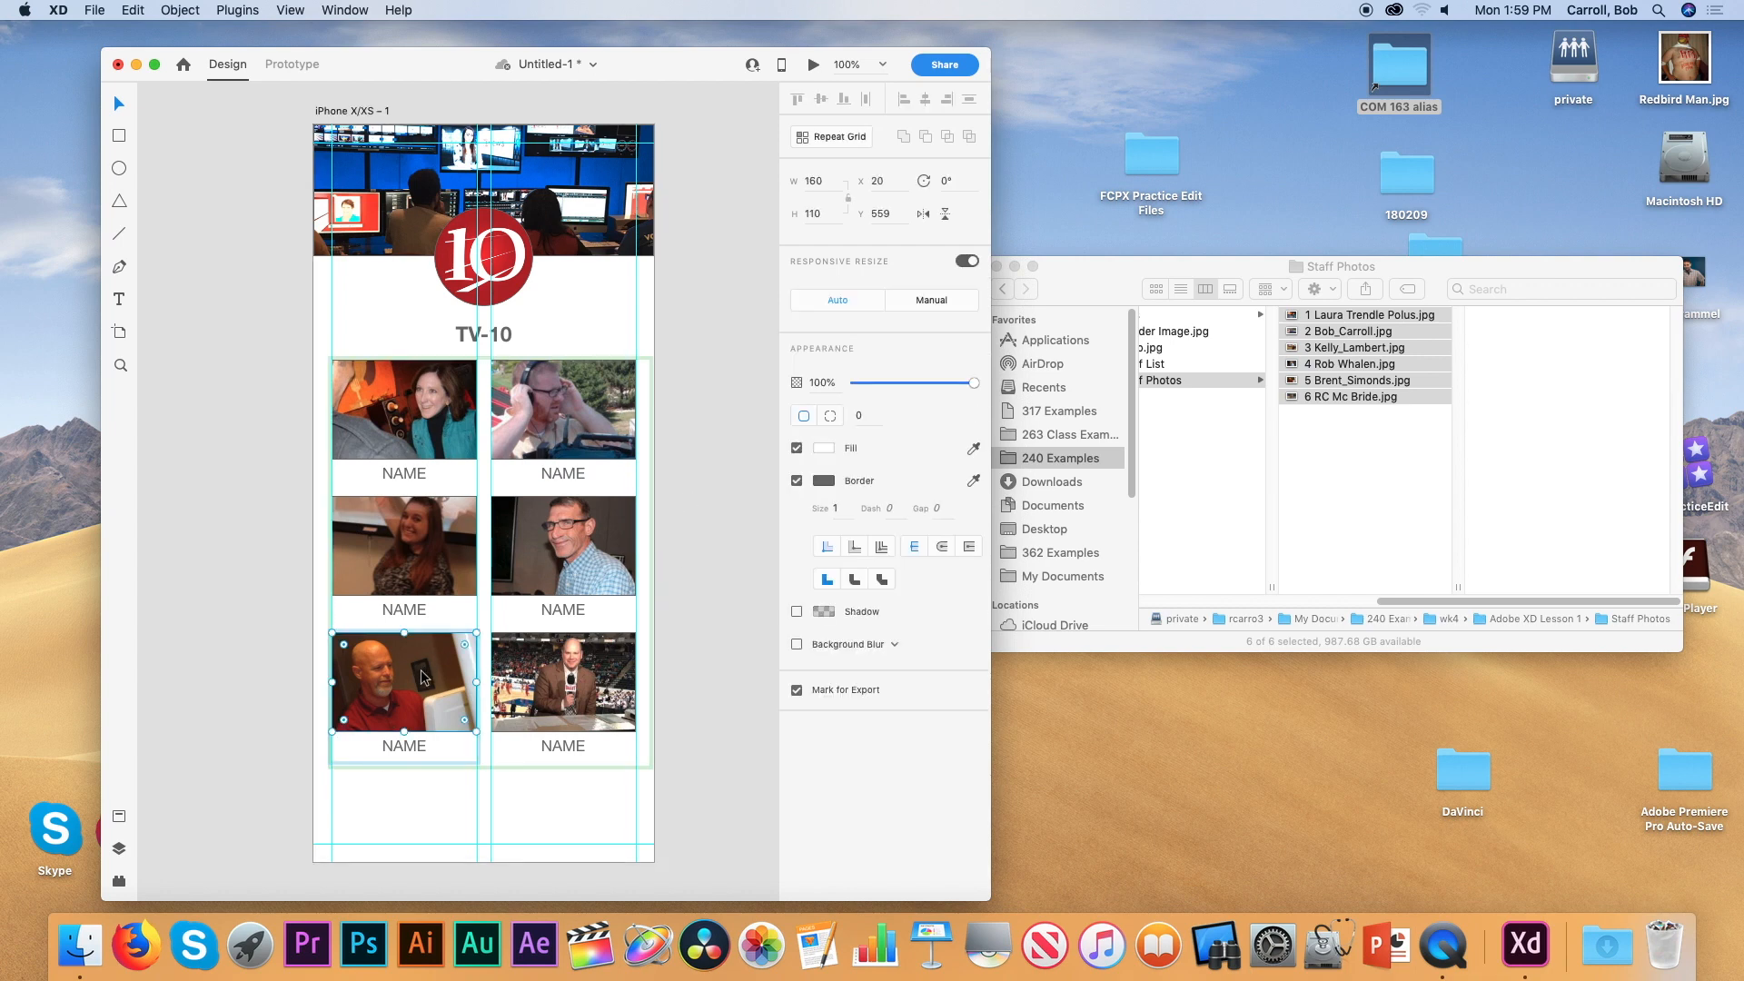
{"action": "double_click", "coordinate": [417, 683]}
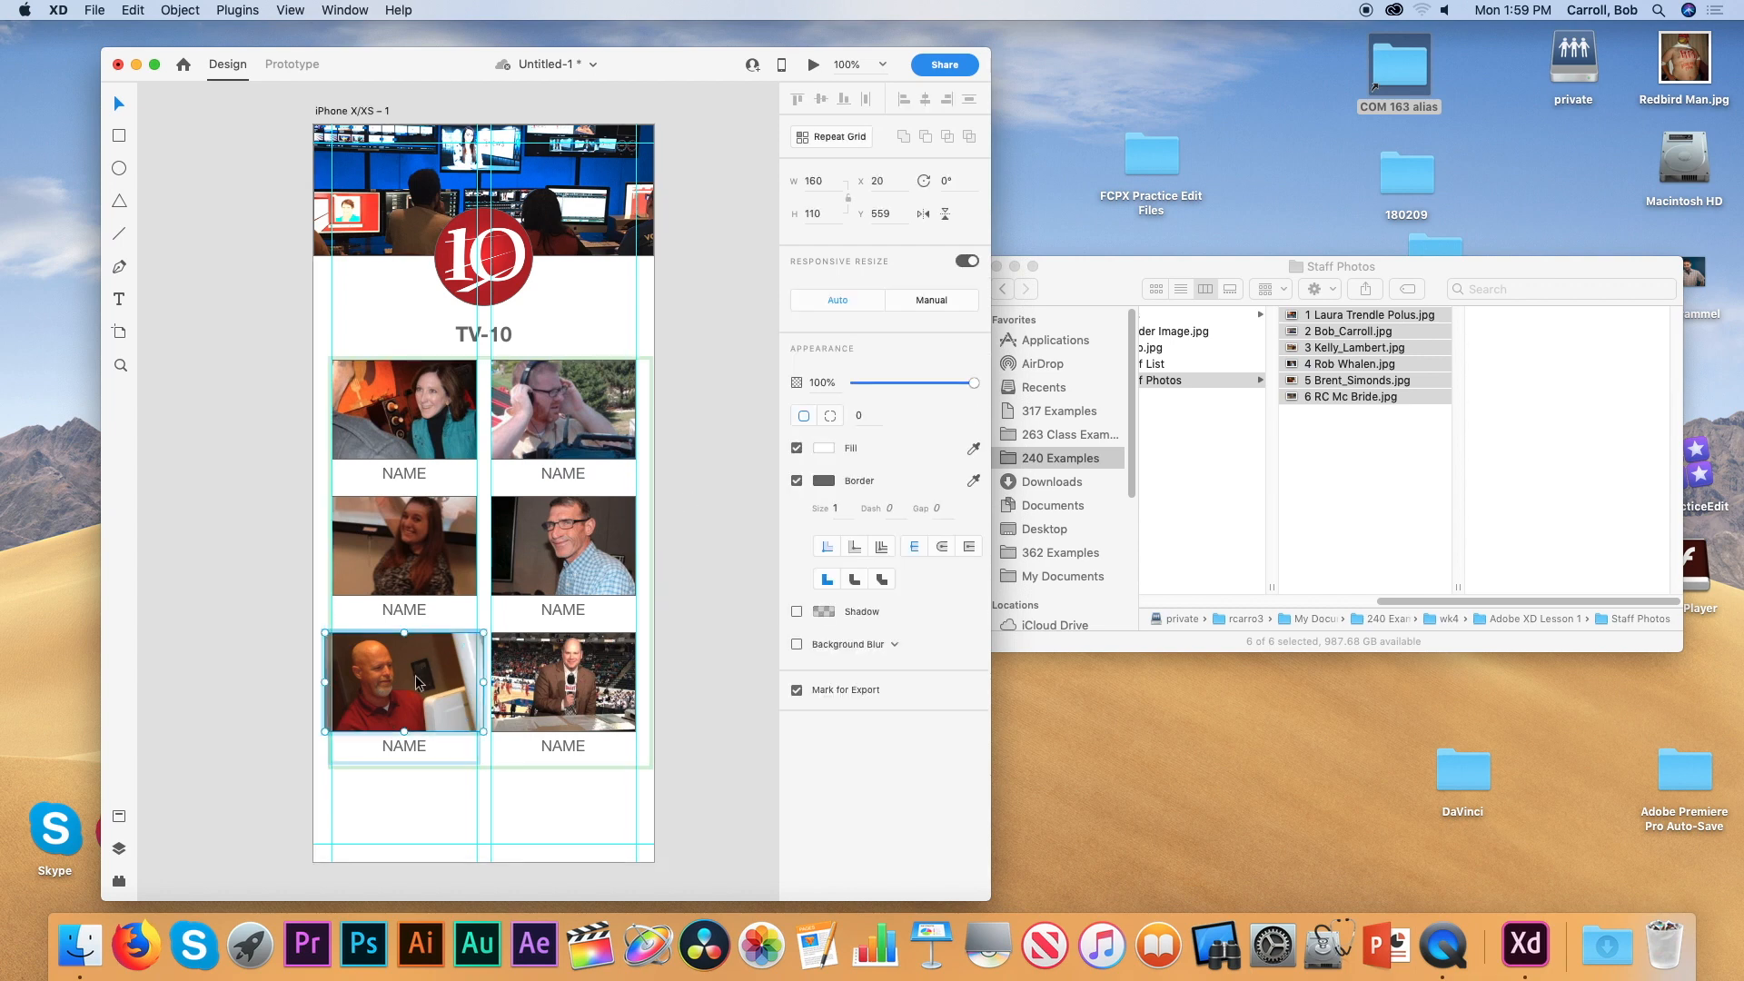
{"action": "left_click_drag", "start_coordinate": [325, 731], "coordinate": [313, 737]}
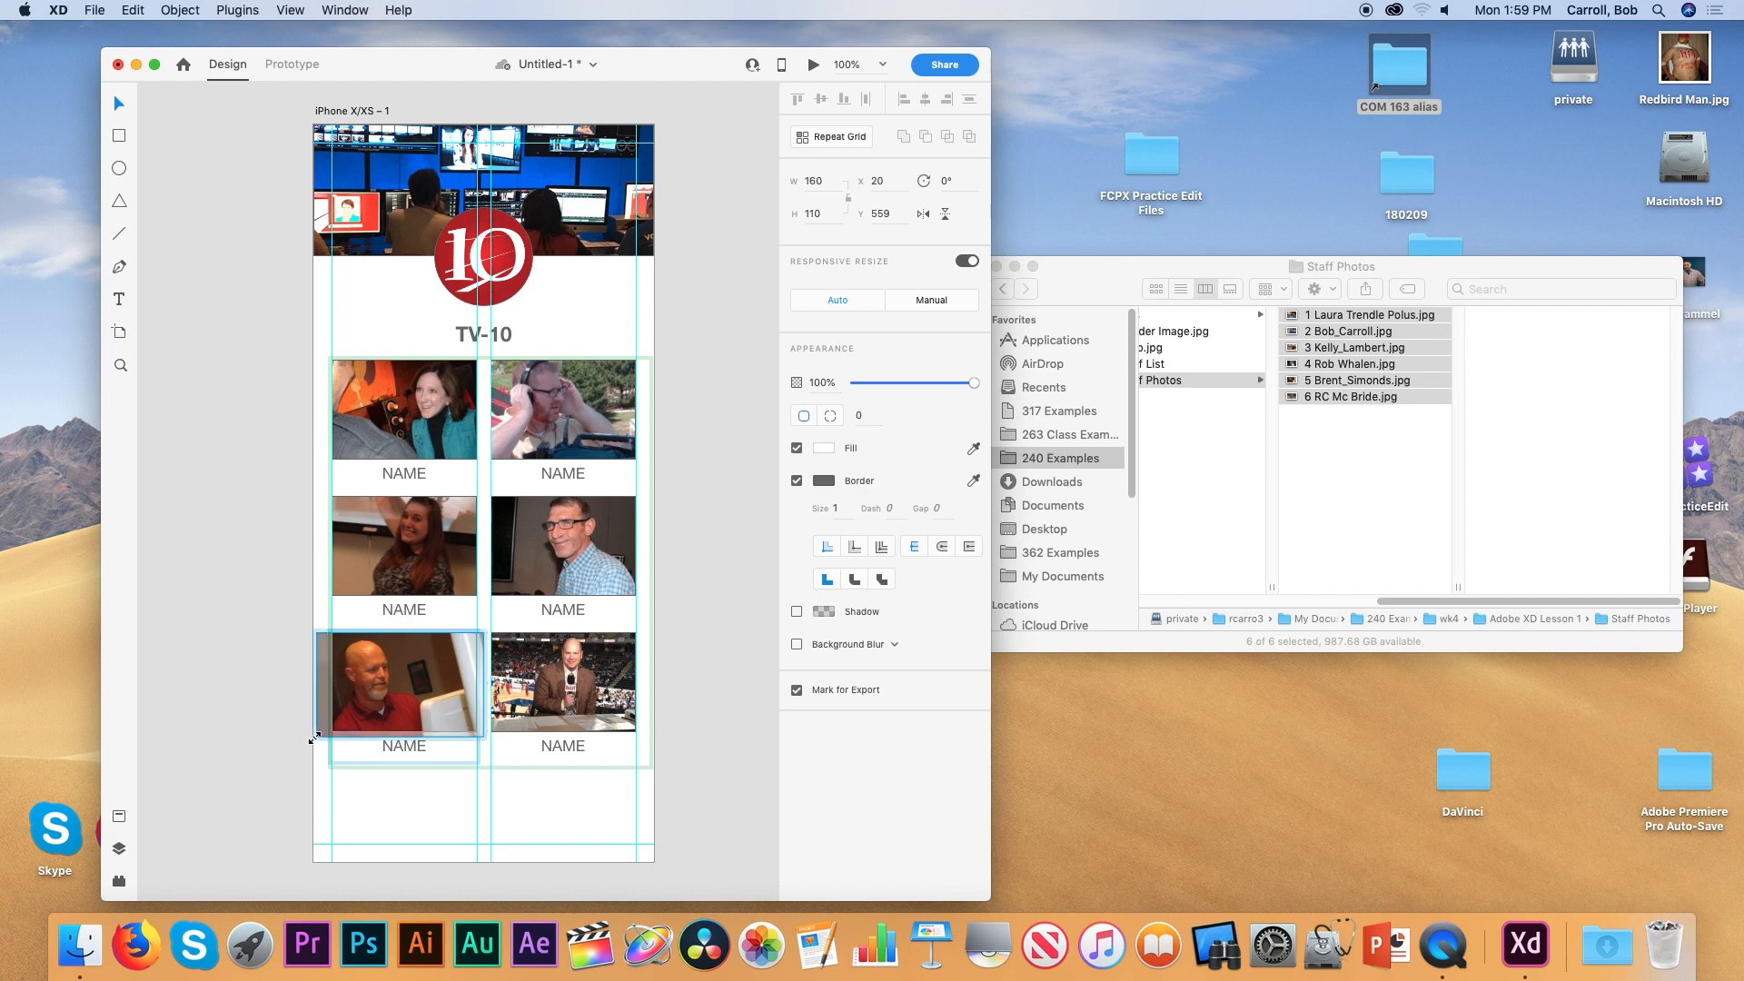
{"action": "left_click", "coordinate": [240, 676]}
Enlarge the sixth staff photo inside its frame and shift it to center the man holding the microphone
{"action": "double_click", "coordinate": [580, 697]}
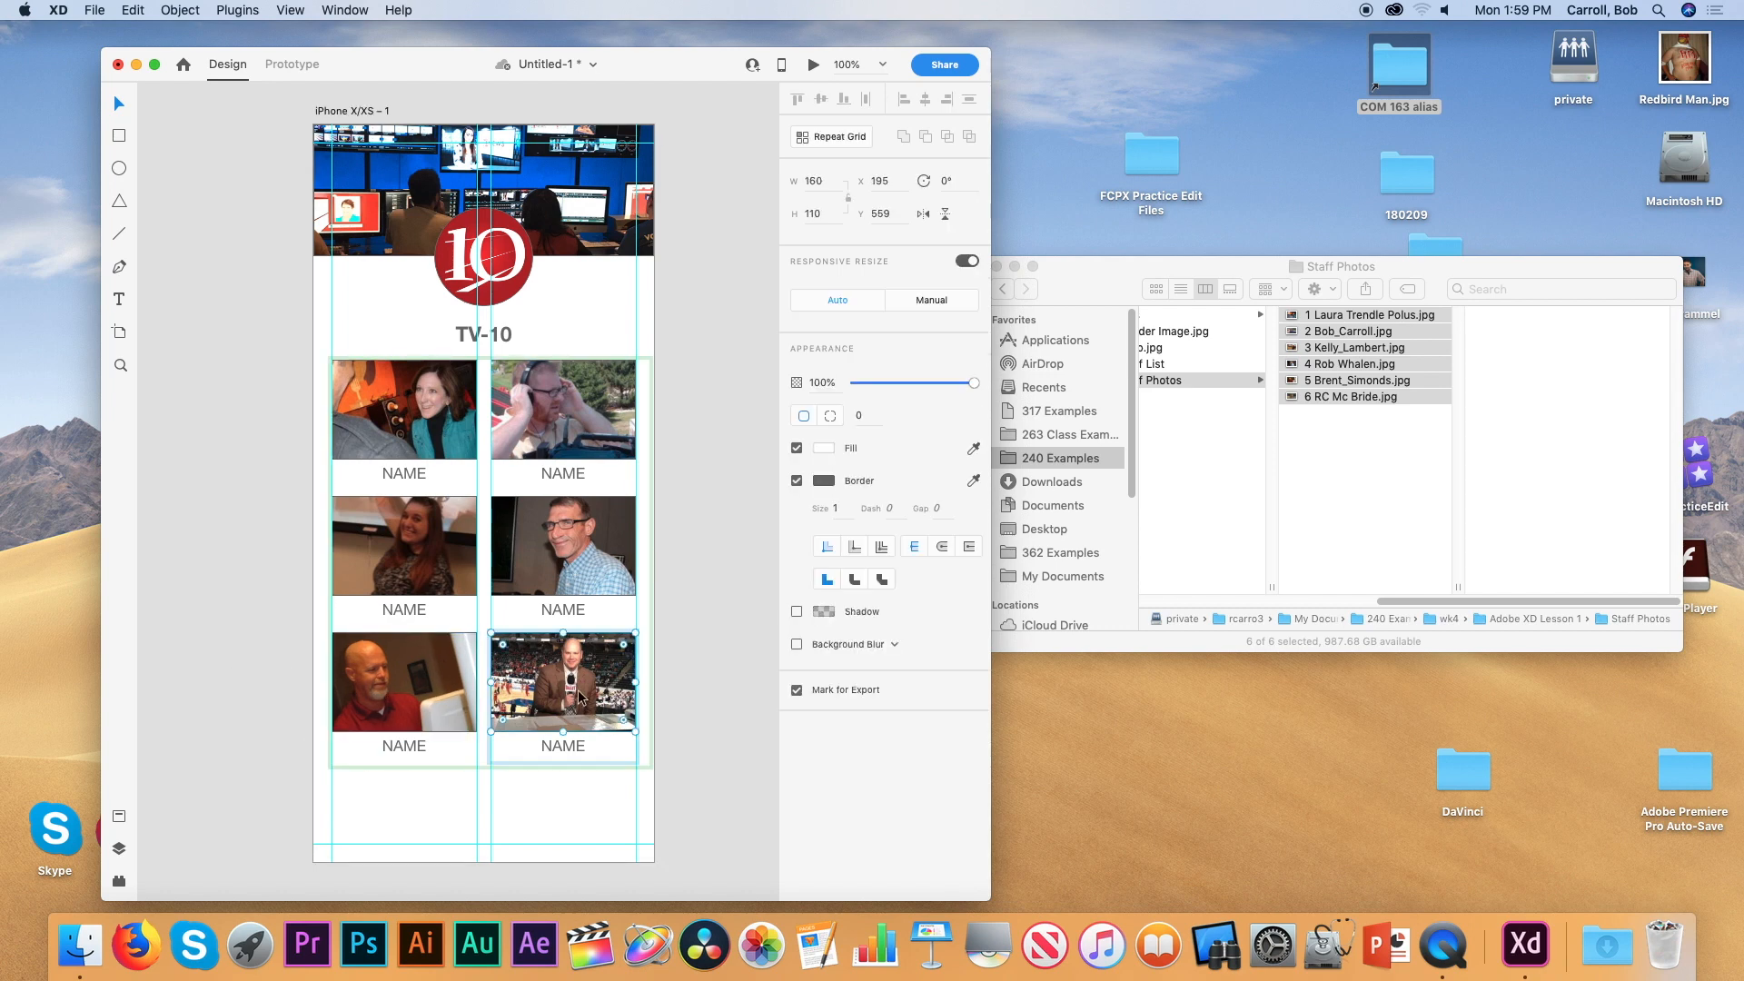
{"action": "left_click_drag", "start_coordinate": [643, 730], "coordinate": [637, 833]}
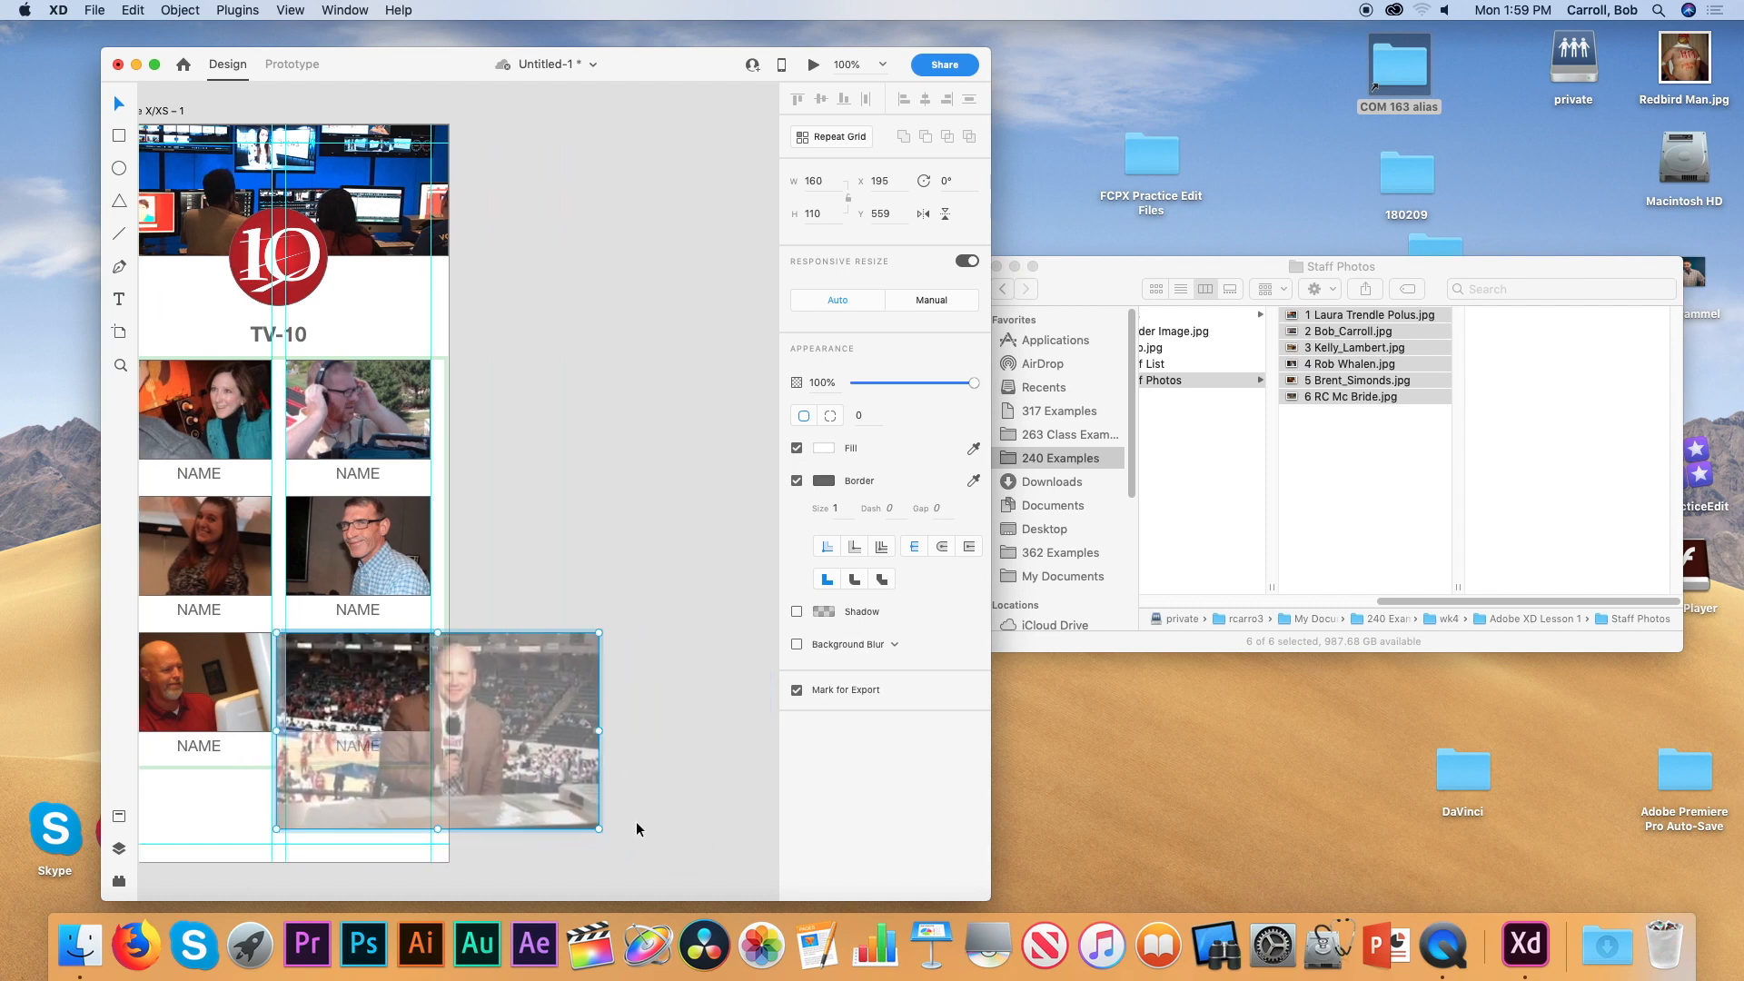
{"action": "left_click_drag", "start_coordinate": [549, 739], "coordinate": [452, 739]}
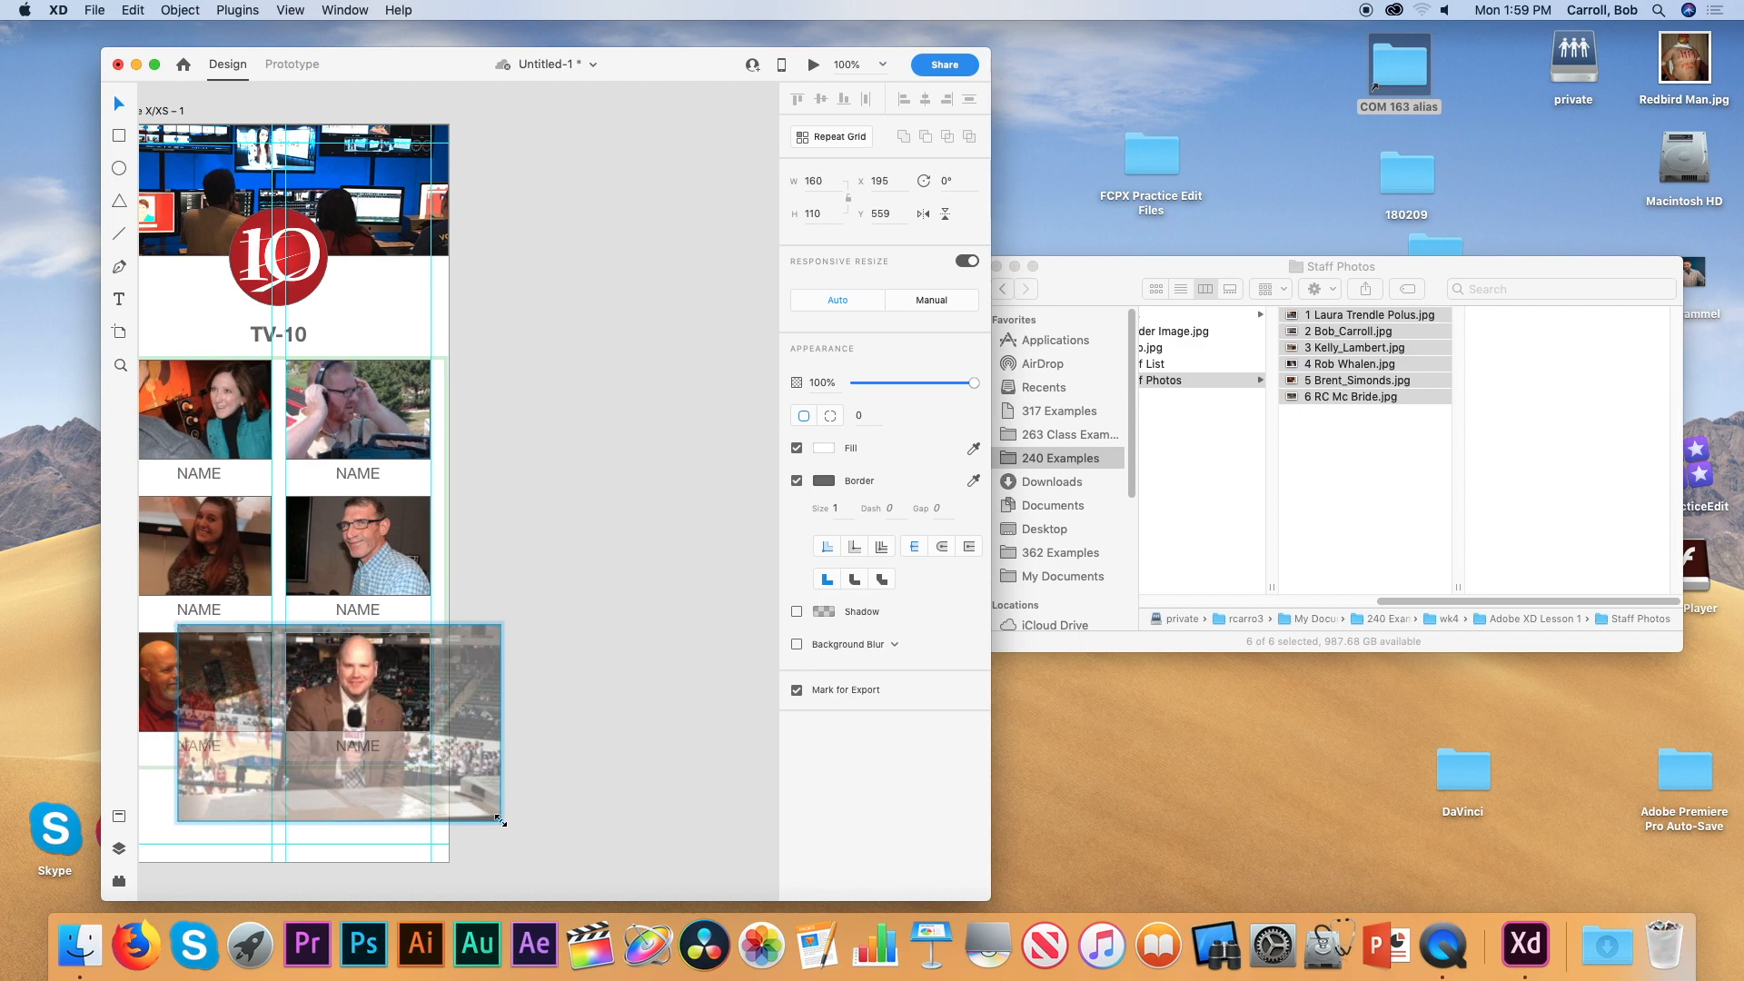
{"action": "left_click_drag", "start_coordinate": [499, 820], "coordinate": [520, 837]}
{"action": "left_click", "coordinate": [563, 572]}
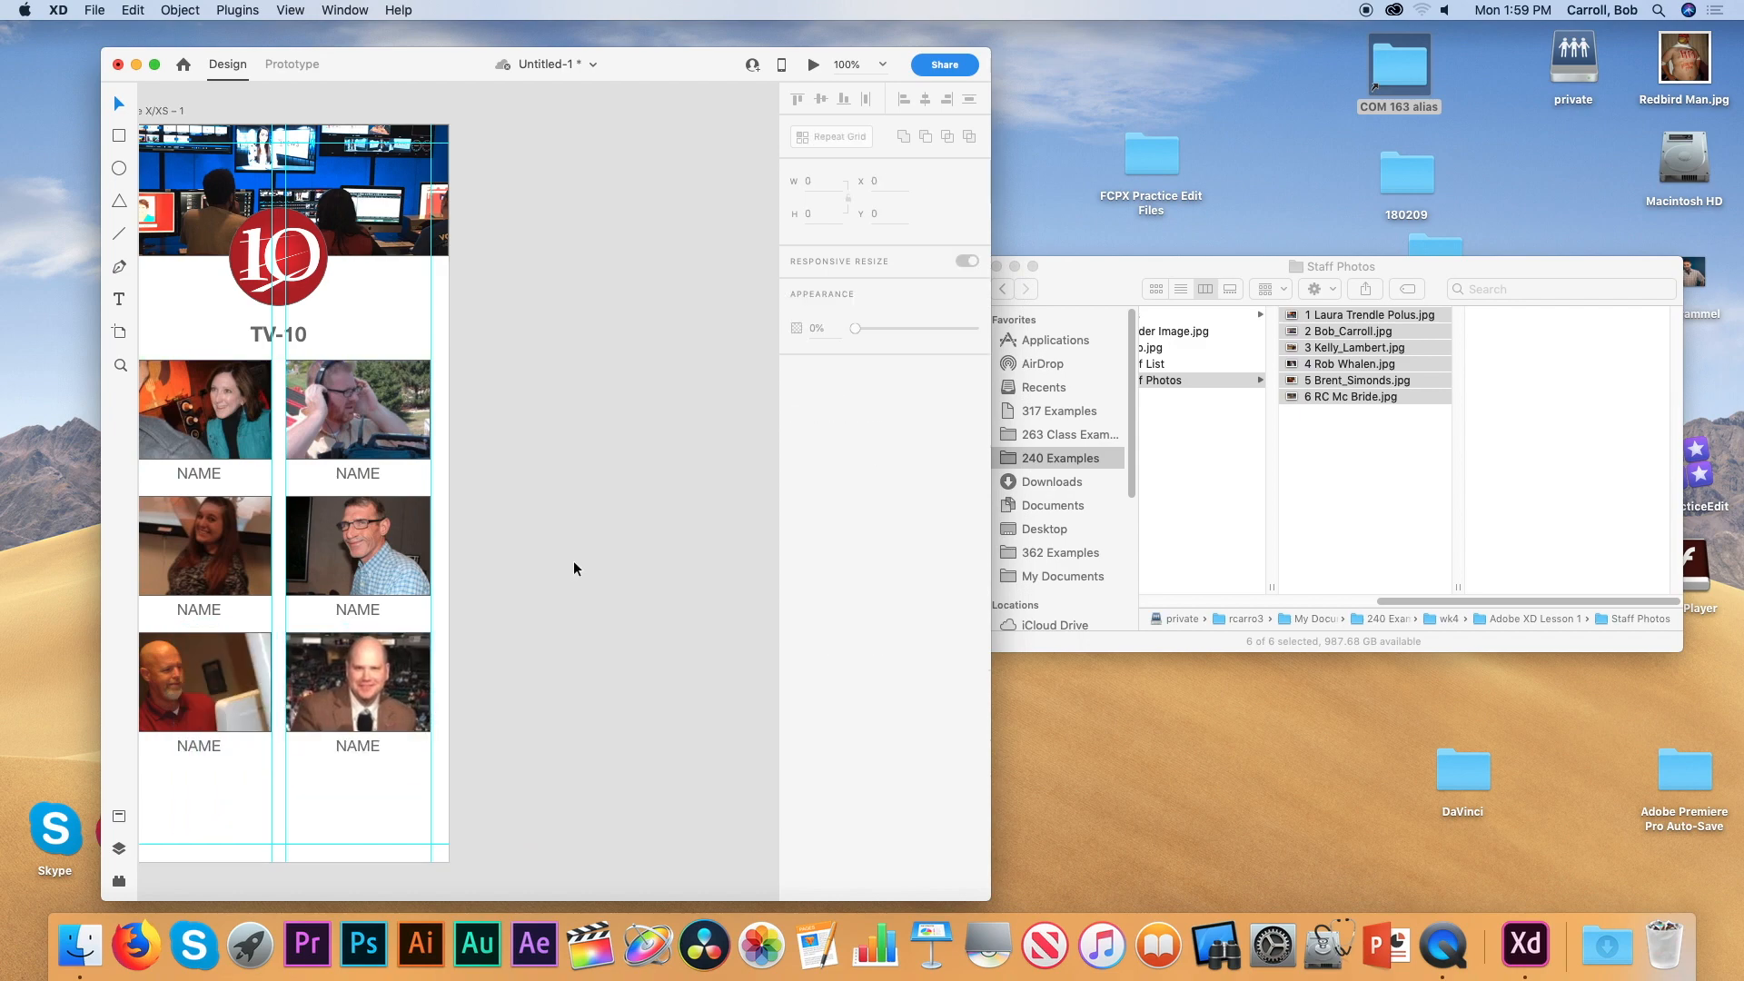
{"action": "scroll", "coordinate": [607, 526], "scroll_direction": "left", "scroll_amount": 5}
{"action": "scroll", "coordinate": [609, 526], "scroll_direction": "right", "scroll_amount": 4}
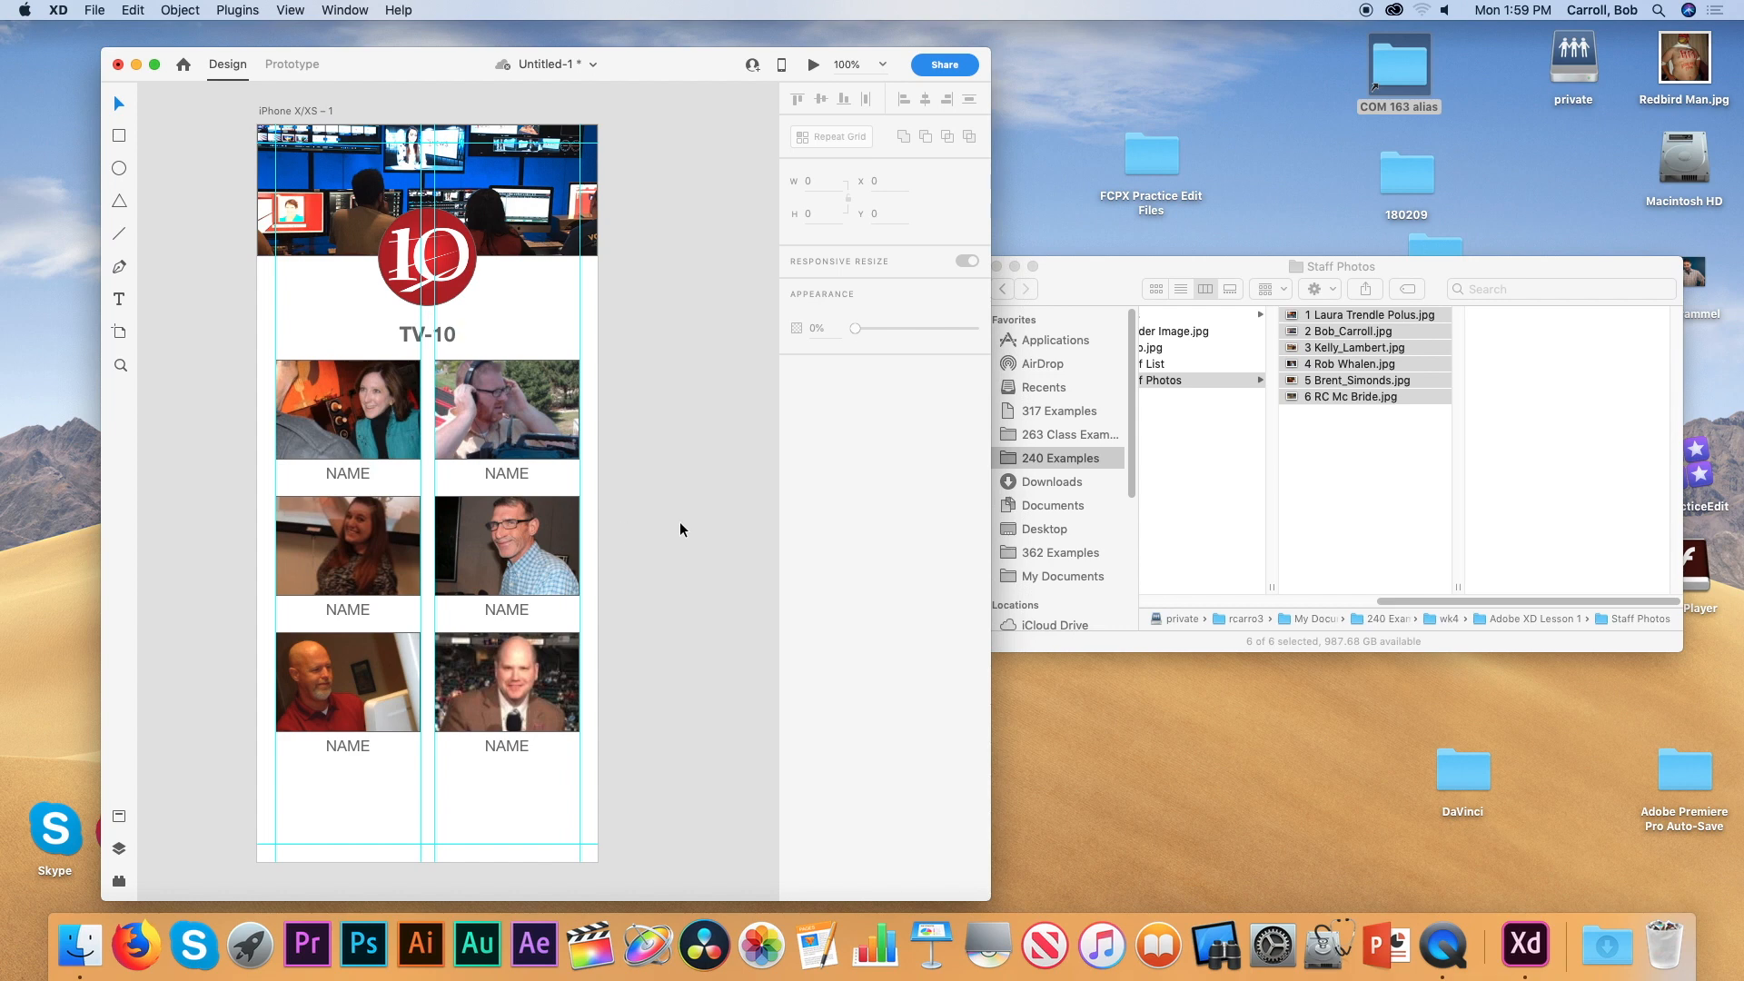
Replace the grid's NAME placeholders with the names in the Staff List file from the Adobe XD Lesson 1 folder
{"action": "left_click", "coordinate": [1205, 432]}
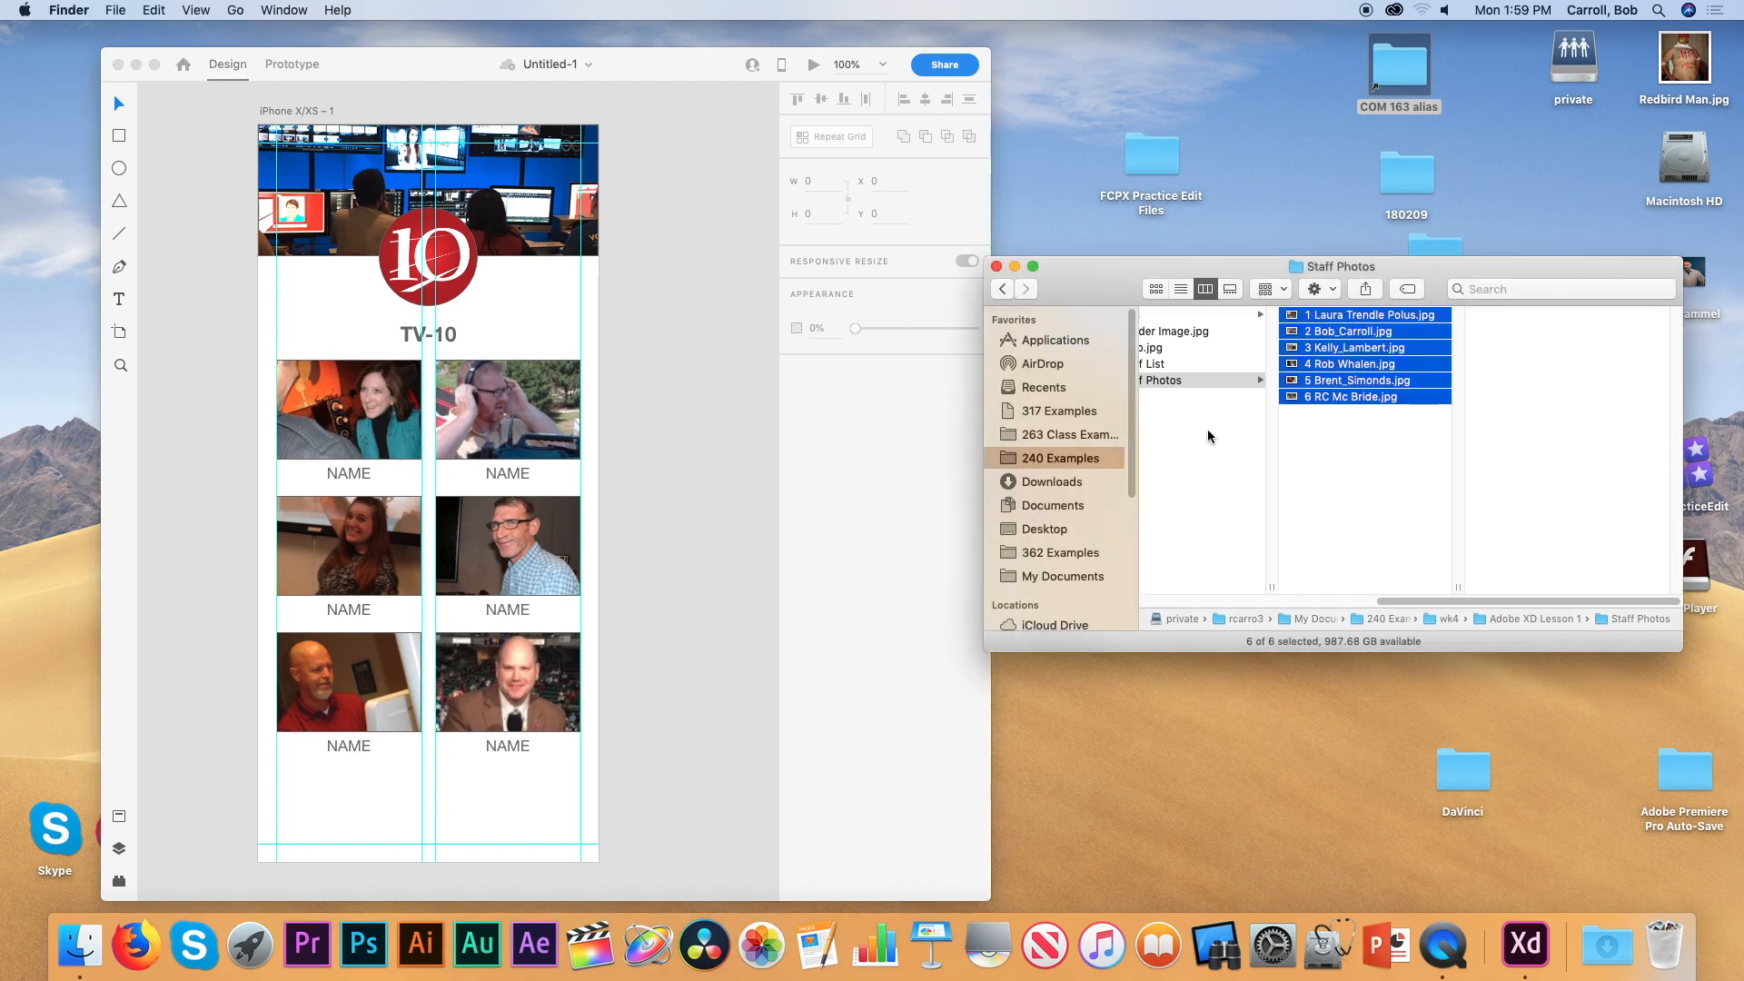
{"action": "left_click", "coordinate": [1192, 365]}
{"action": "scroll", "coordinate": [1206, 445], "scroll_direction": "left", "scroll_amount": 3}
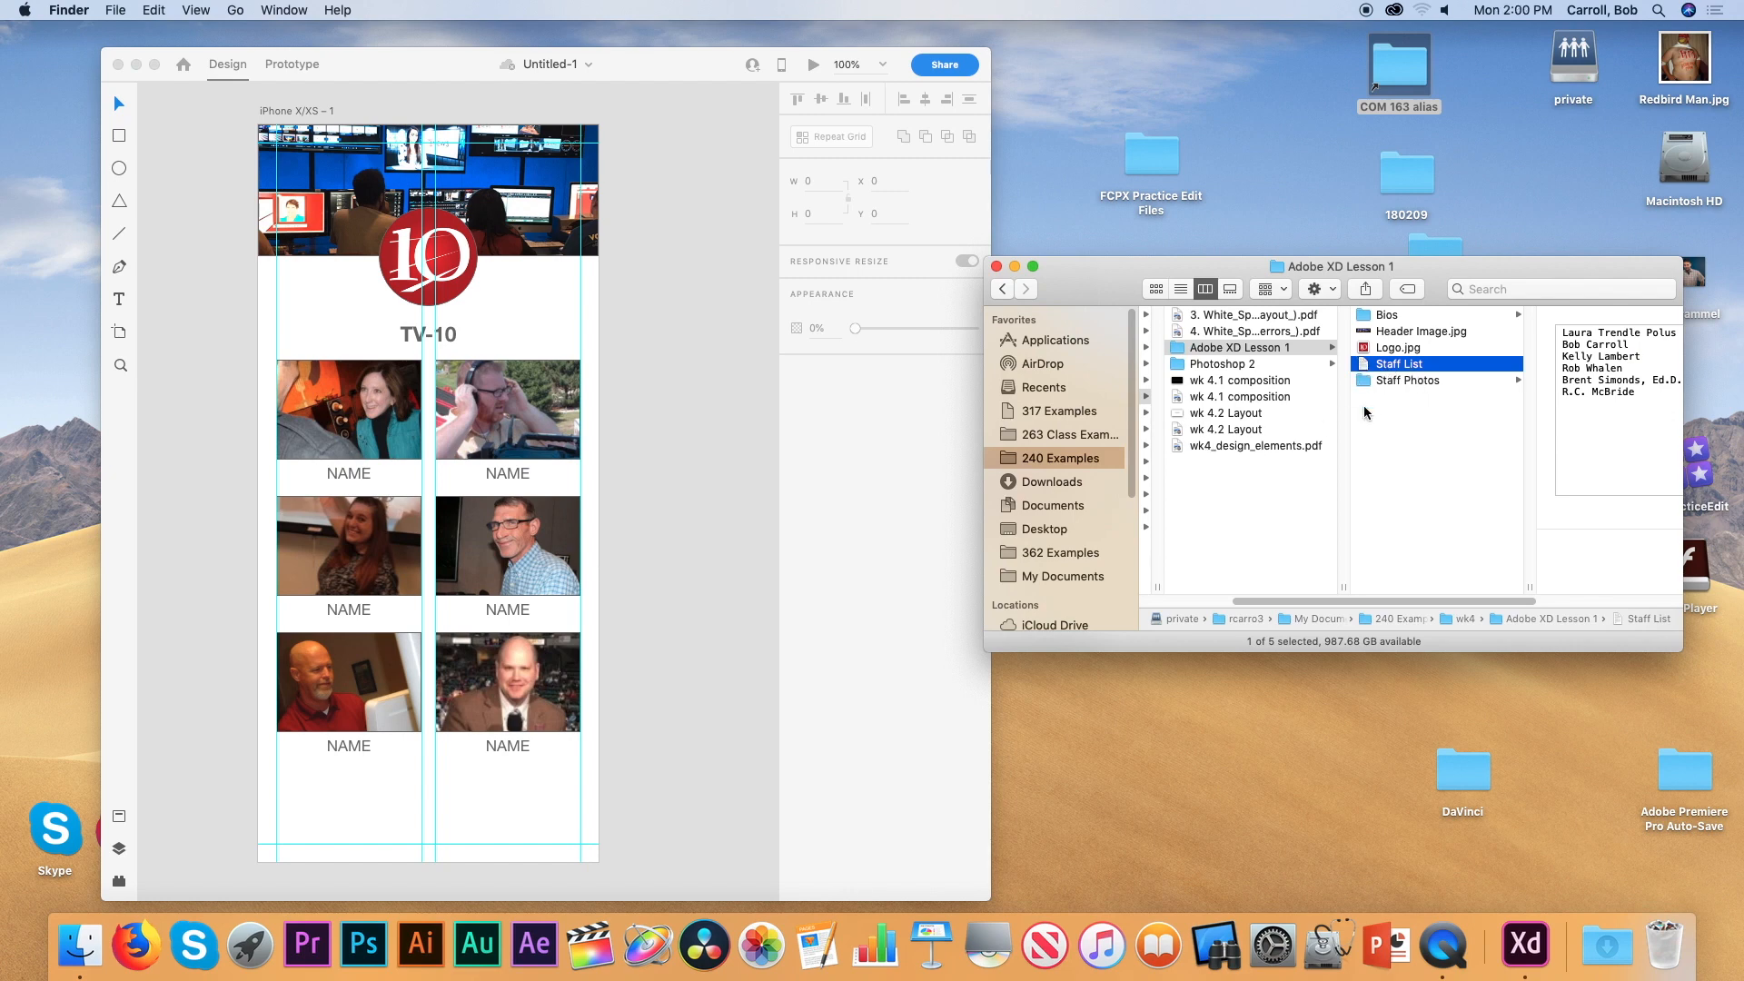
{"action": "left_click_drag", "start_coordinate": [1376, 366], "coordinate": [348, 471]}
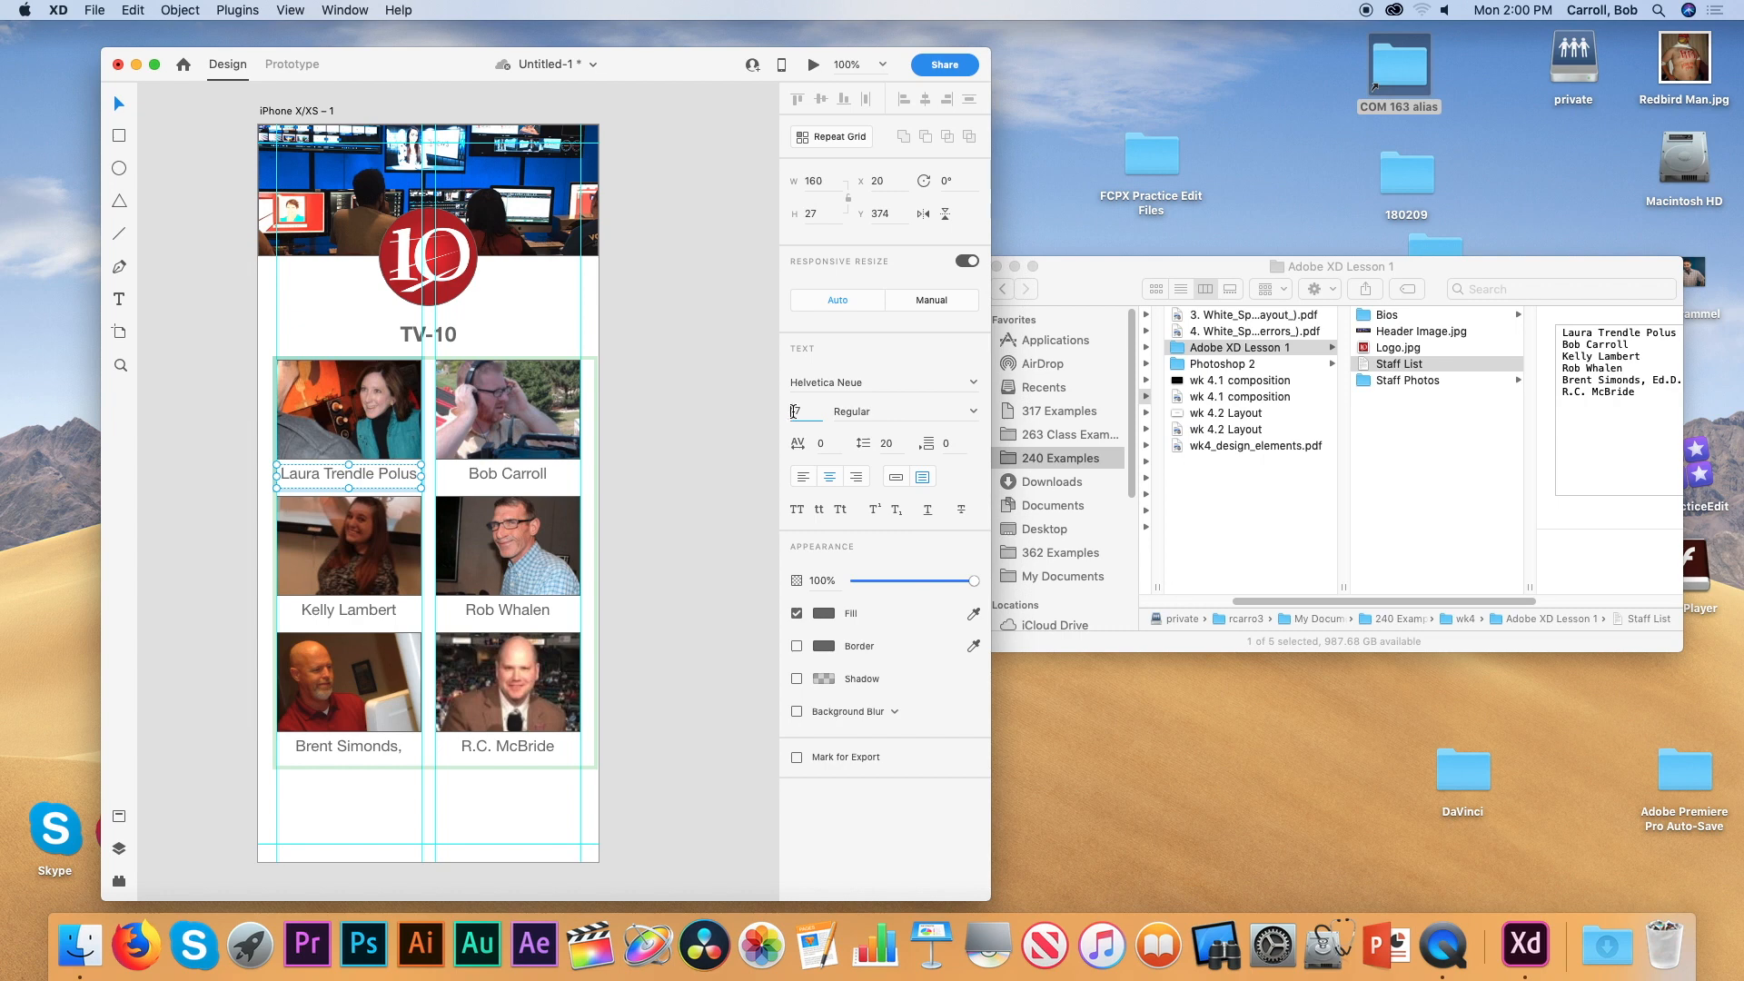
Set the font size of the staff names in the repeat grid to 16
{"action": "key", "text": "Down"}
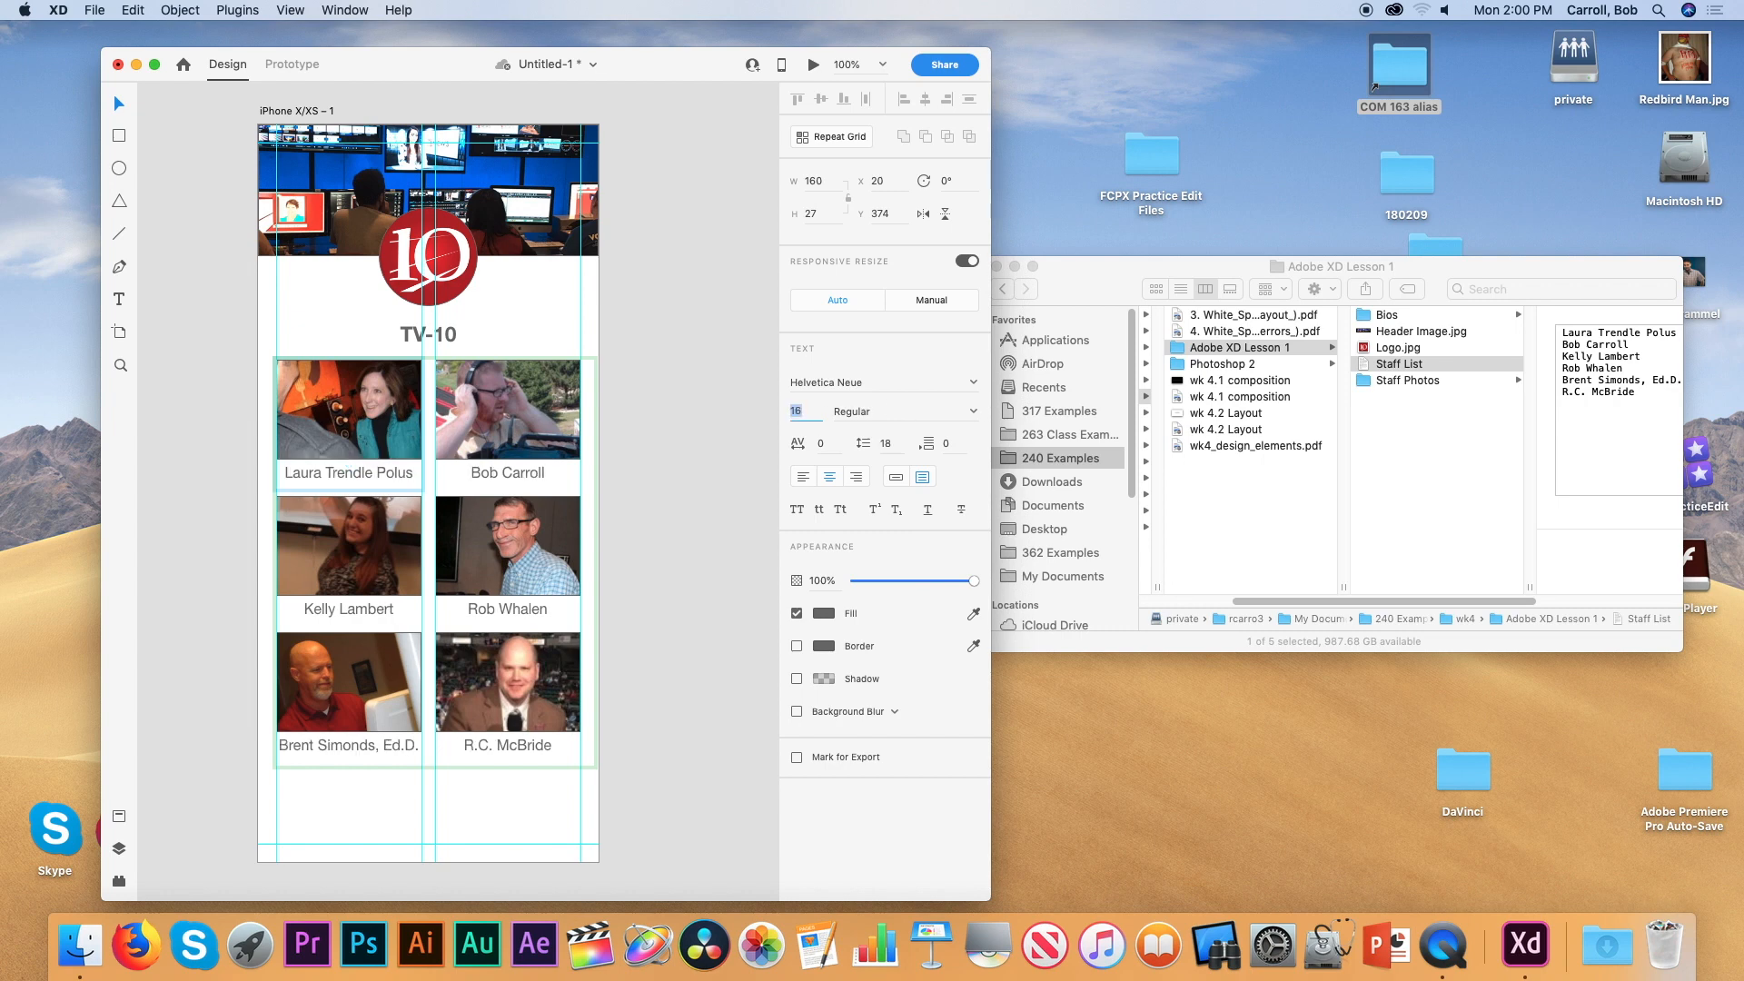
{"action": "key", "text": "Up"}
{"action": "left_click", "coordinate": [706, 530]}
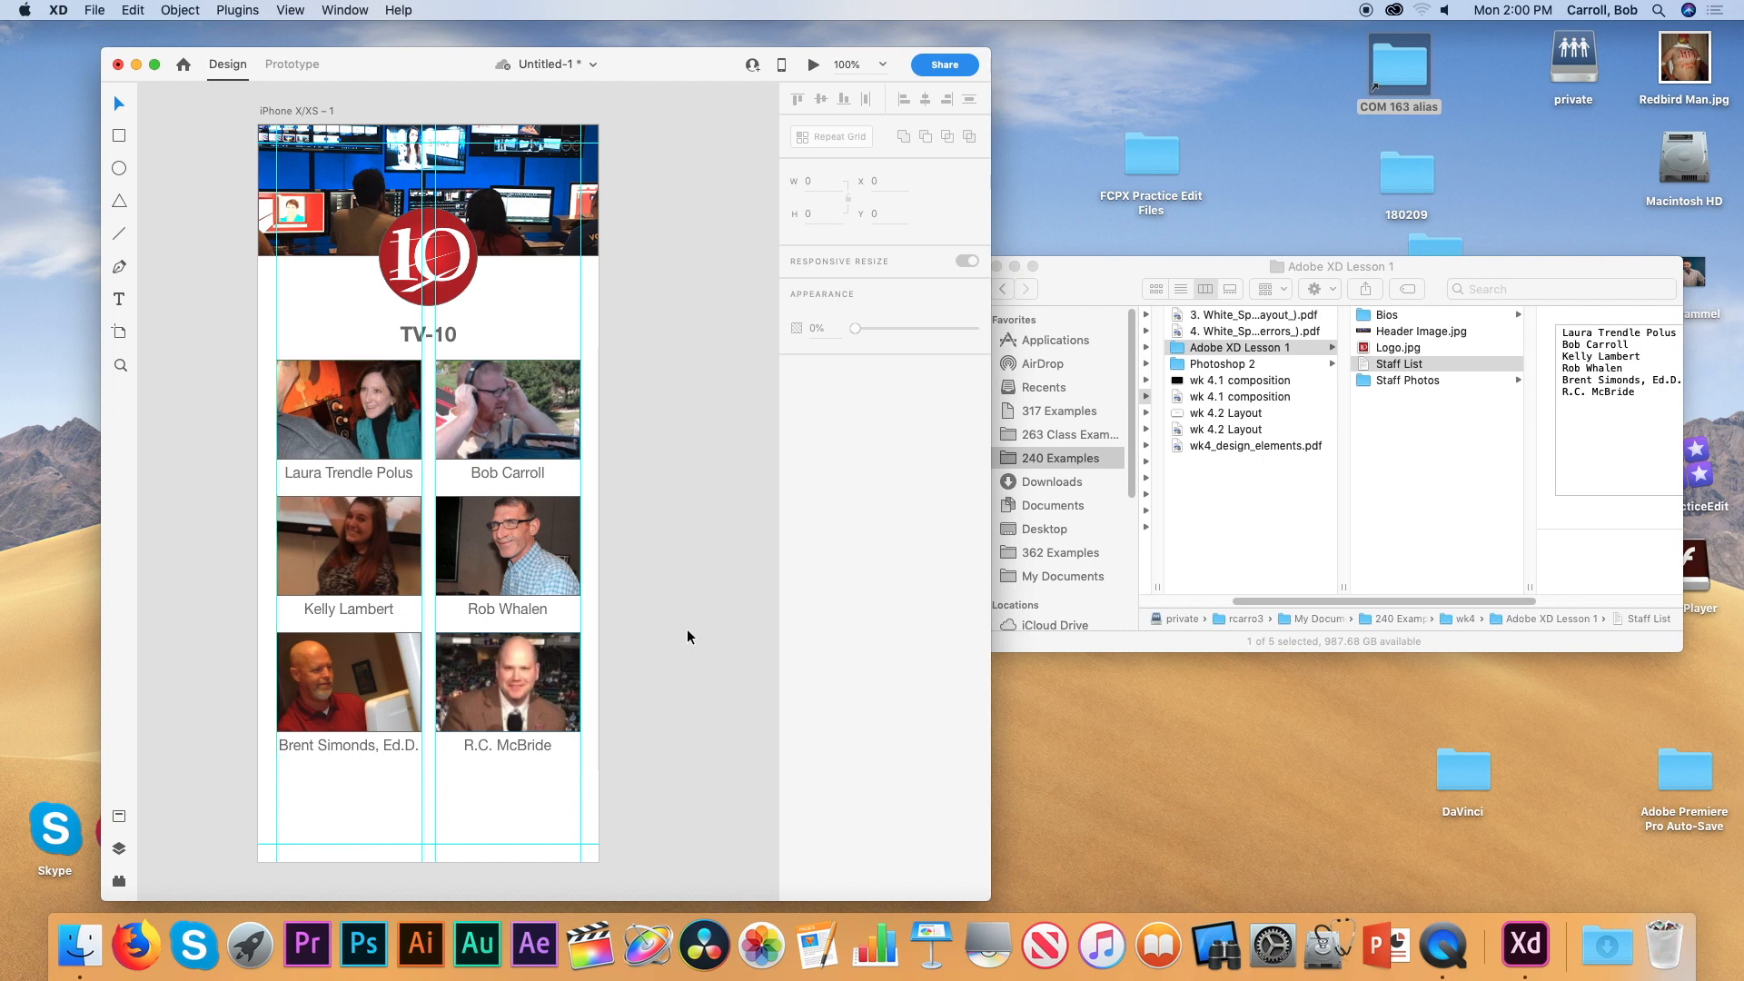
Save the document to Cloud Documents under the name "TV-10 Staff Tutorial"
{"action": "key", "text": "super+s"}
{"action": "left_click", "coordinate": [95, 10]}
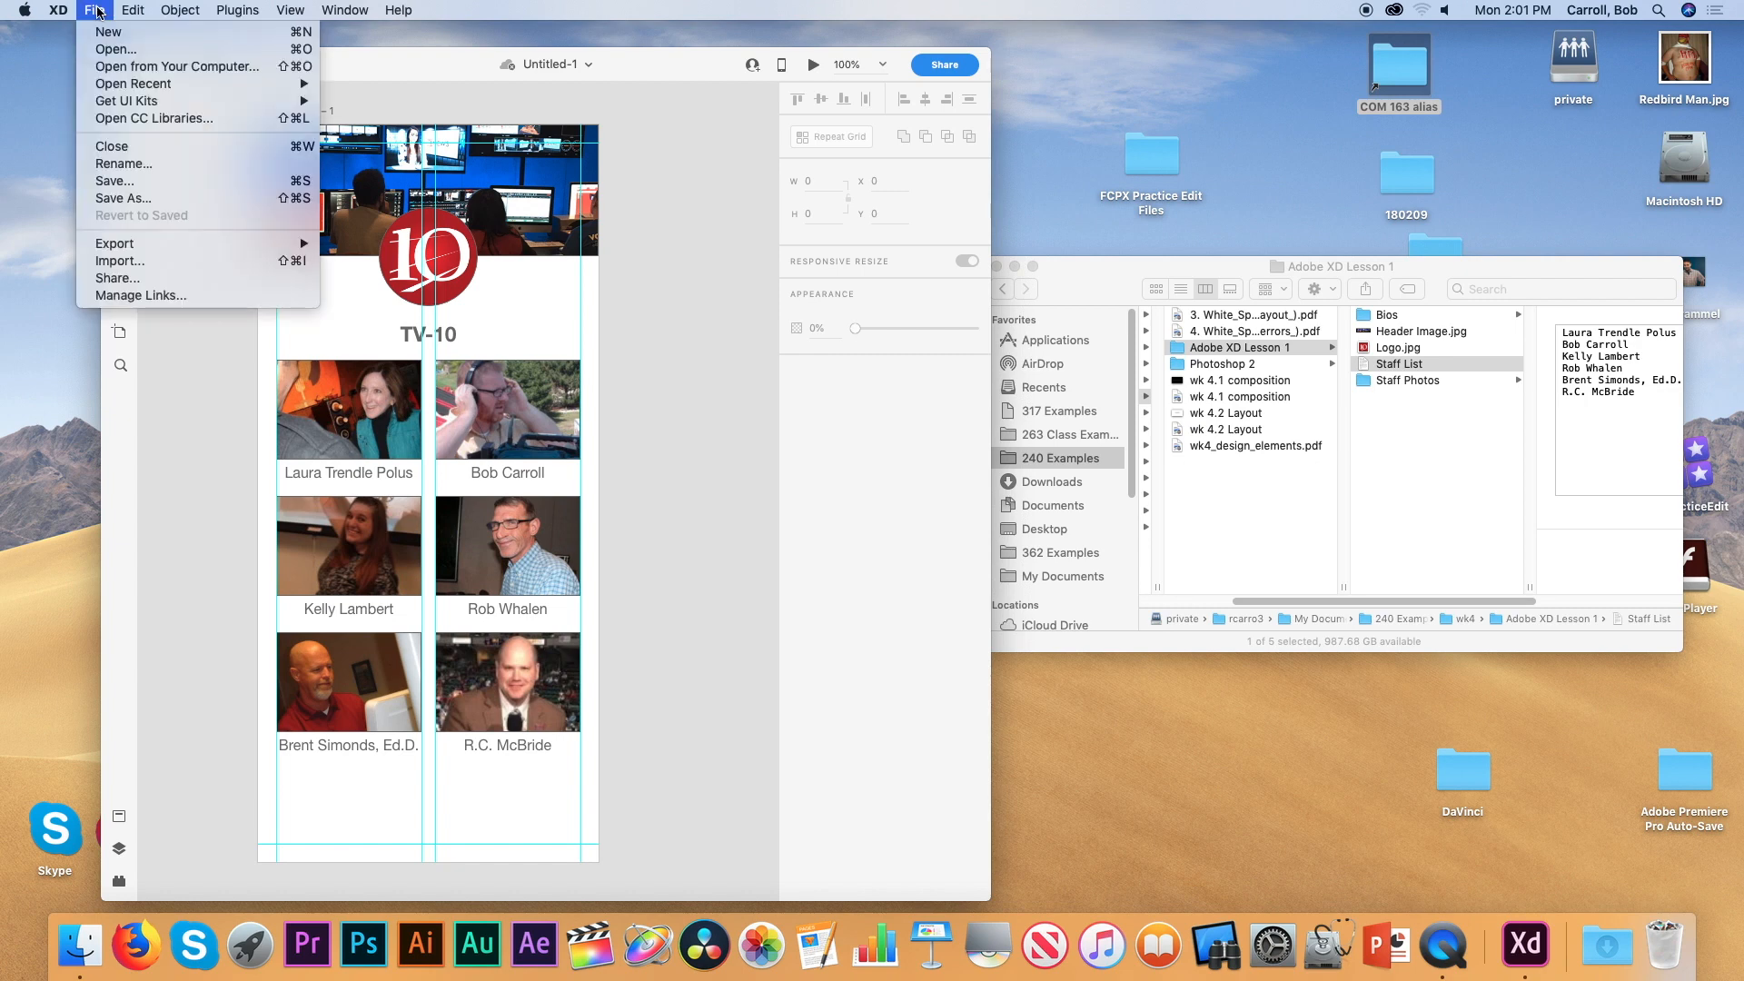
{"action": "left_click", "coordinate": [118, 180]}
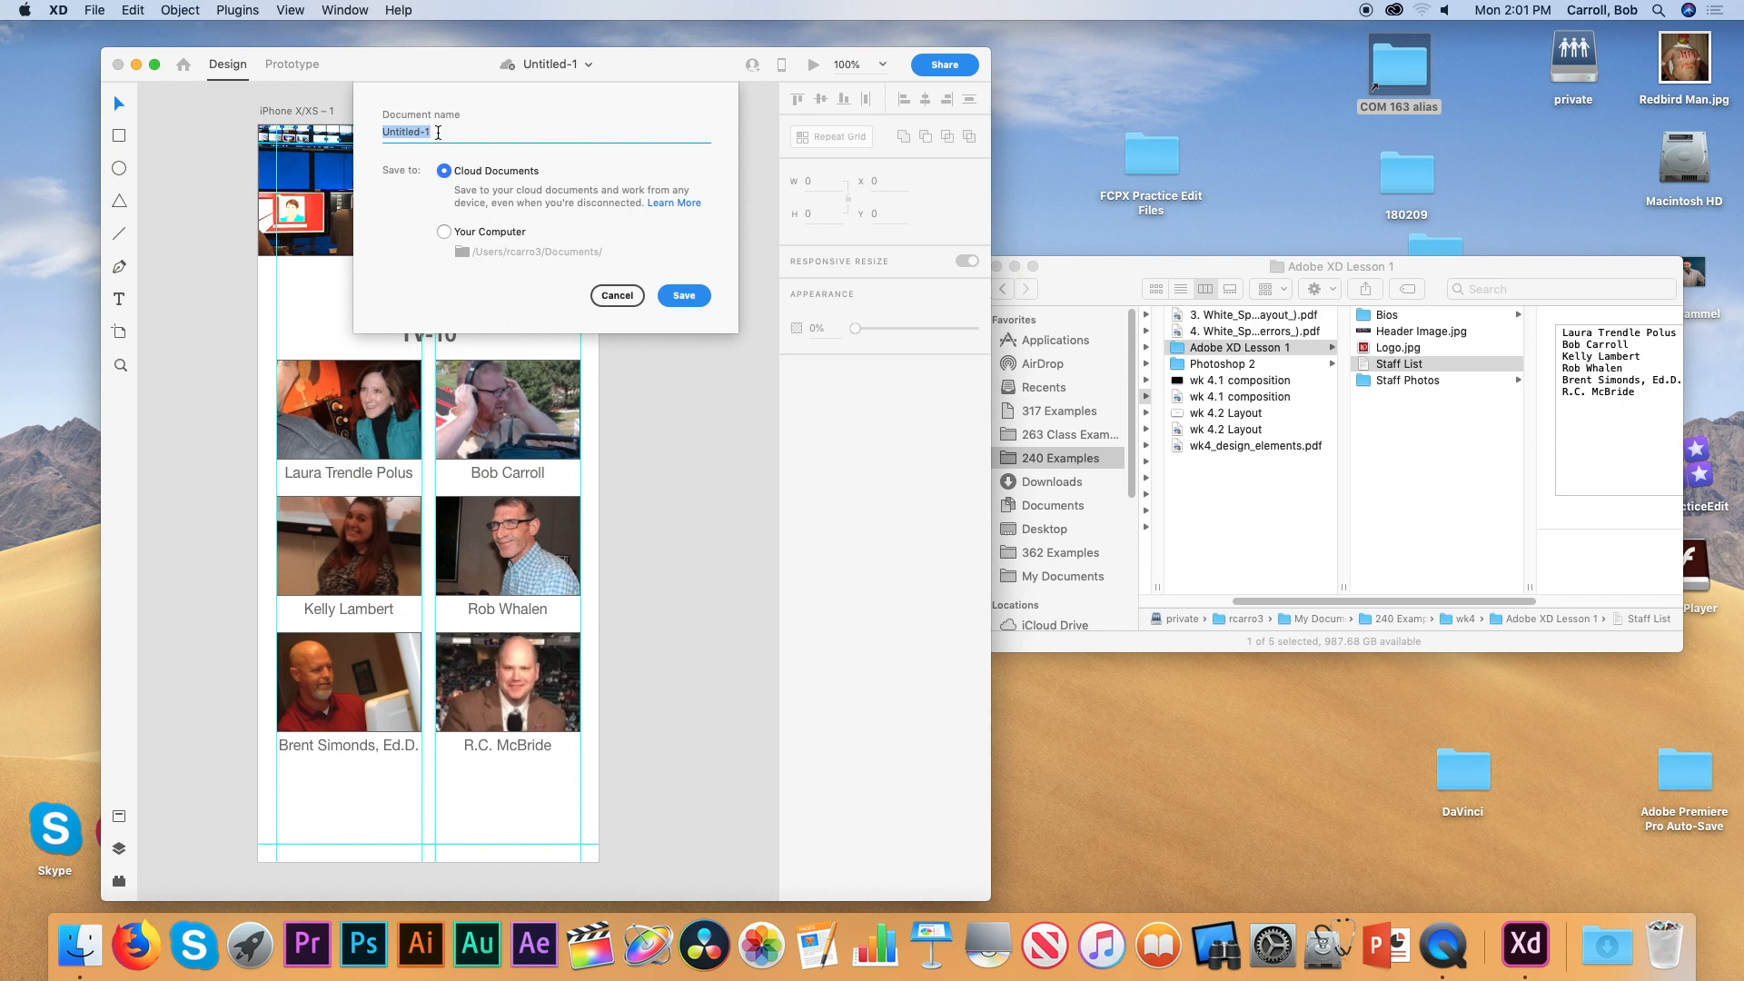
{"action": "type", "text": "TV-10 Staff Tutorial"}
{"action": "left_click", "coordinate": [677, 299]}
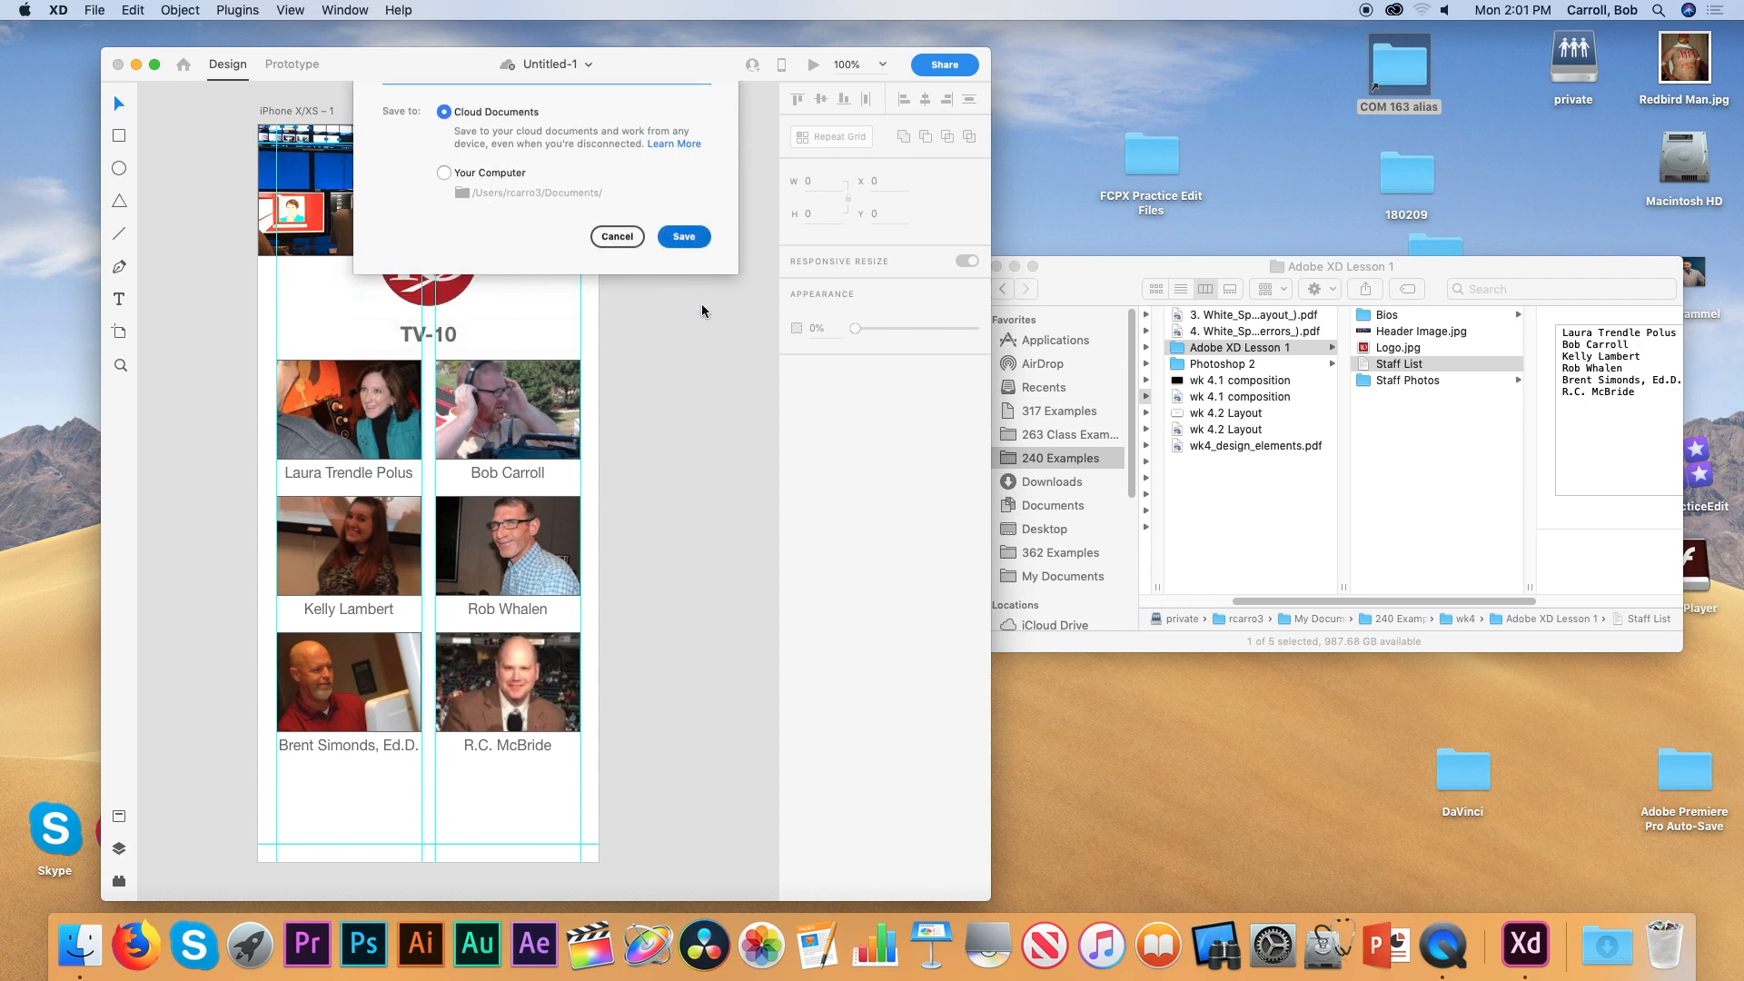